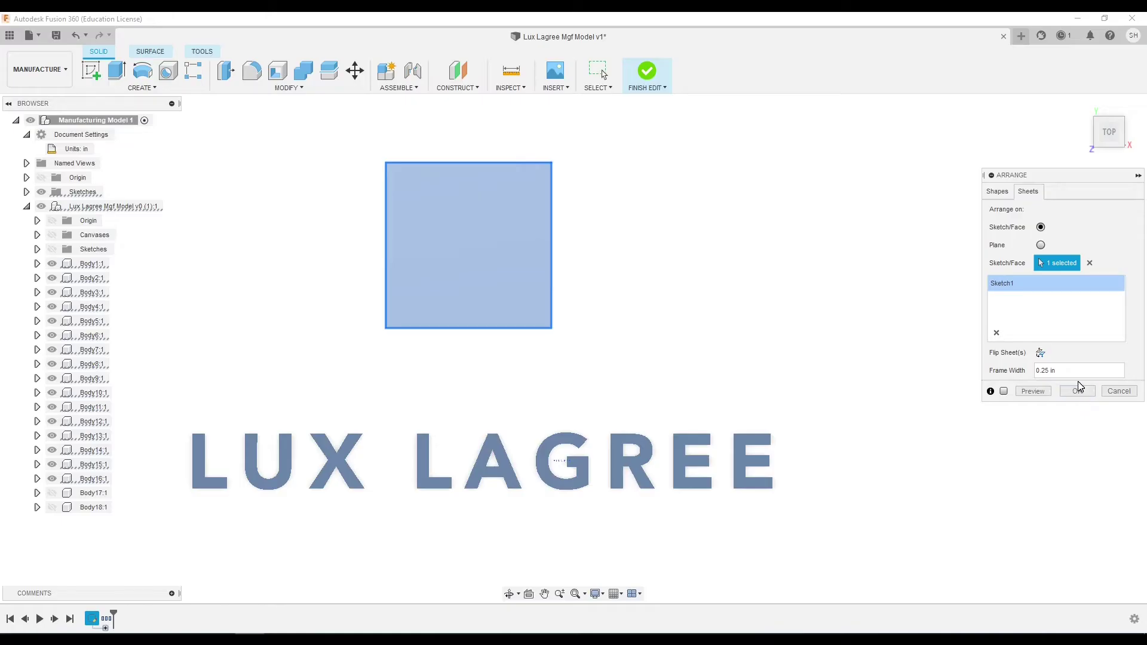
- Confirm the letter arrangement on the sheet, then switch to the Lux Lagree v1.png reference photo
left_click(1078, 391)
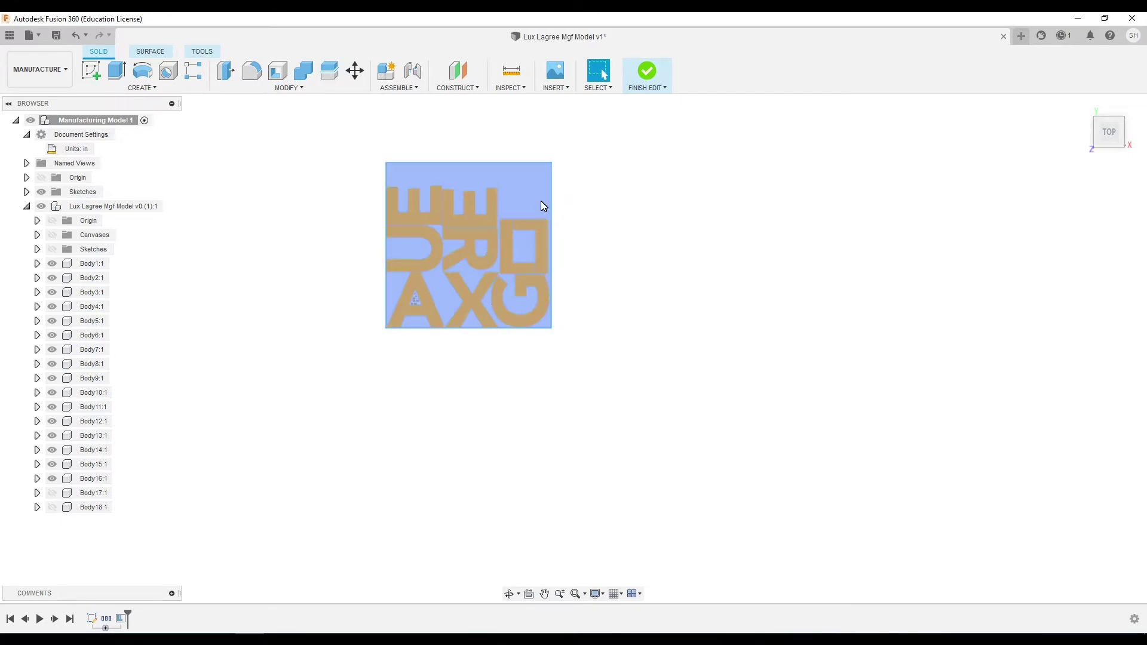
scroll(543, 206, "up", 5)
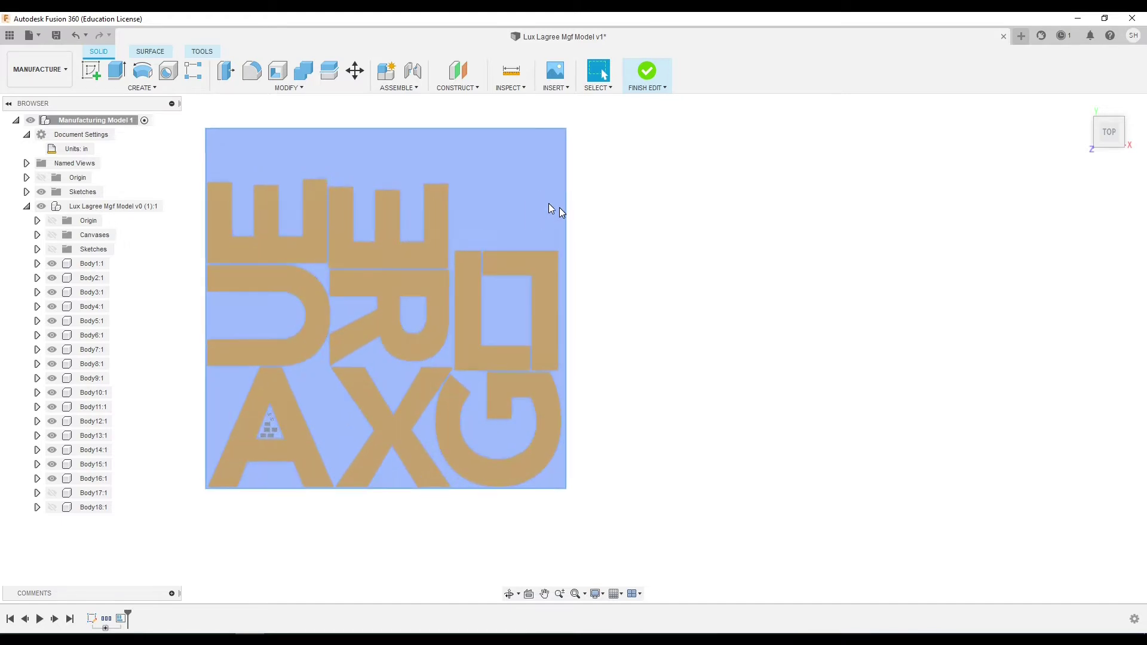
key("alt+Tab")
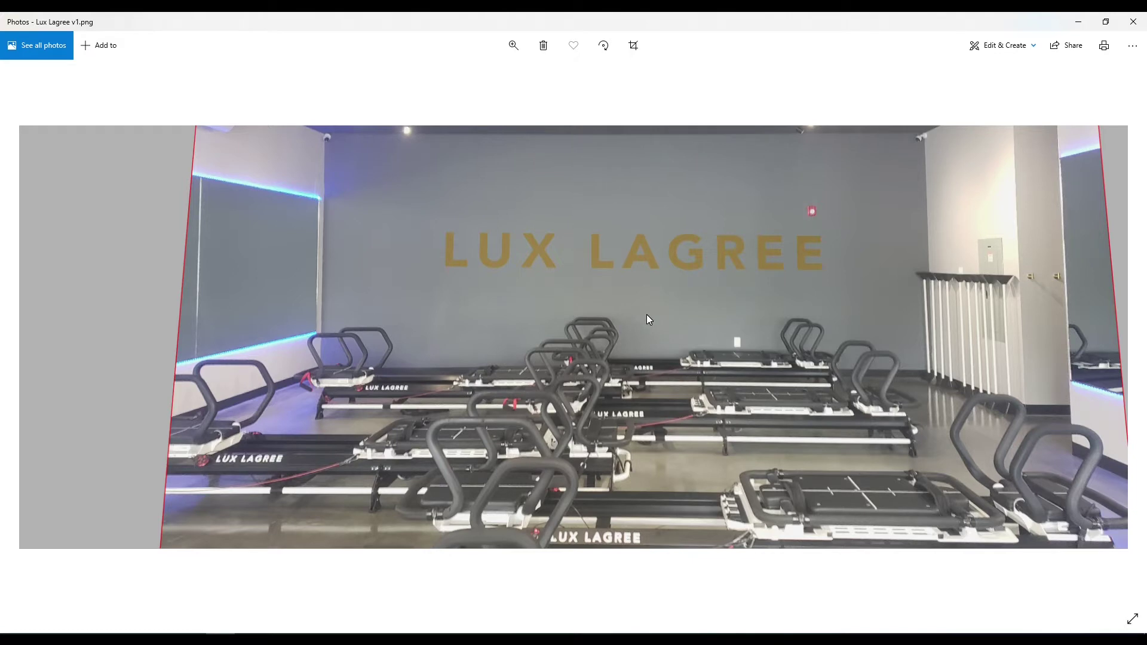
- Browse the studio photos to the plain wall shot, then return to Fusion 360's Lux Lagree v2
key("Right")
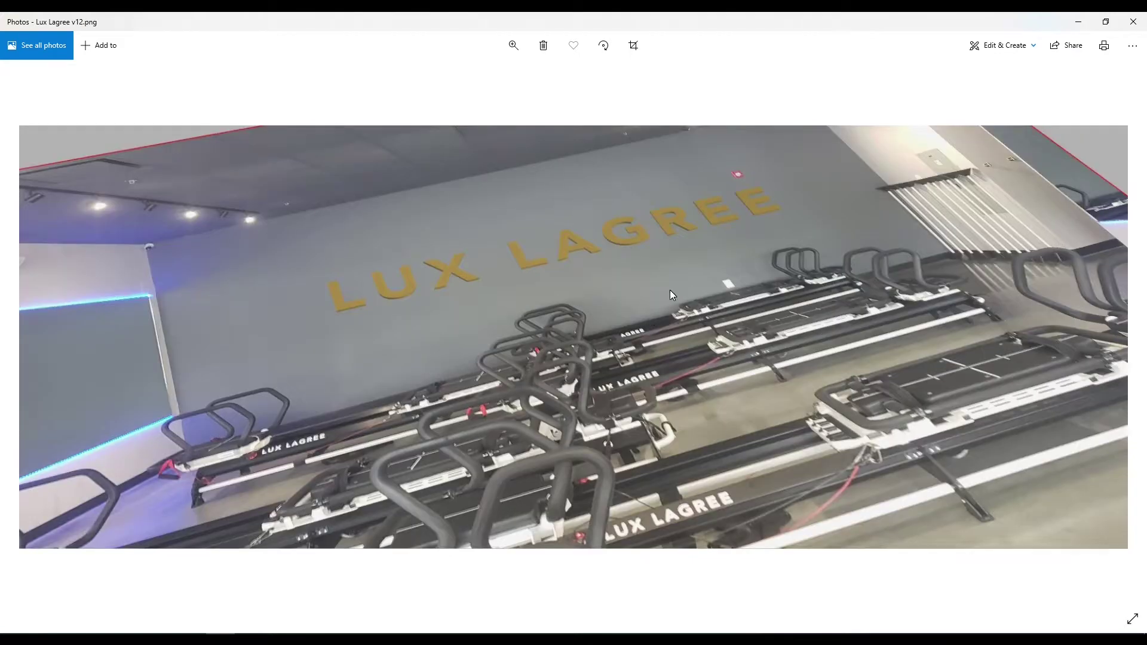
key("Right")
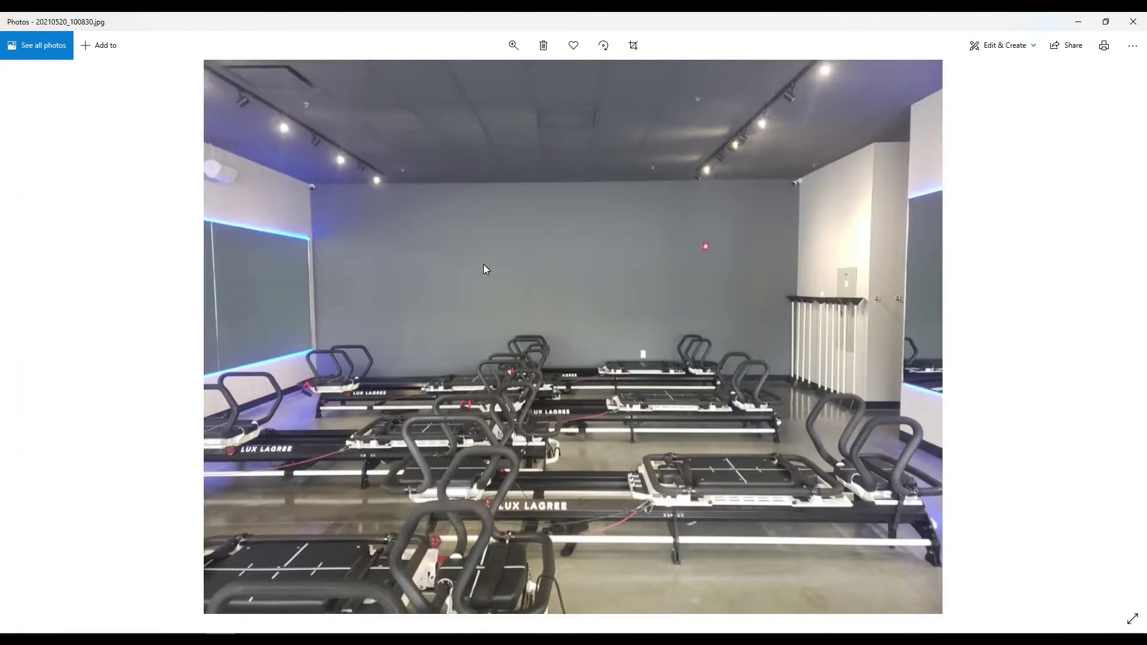
key("Left")
key("Right")
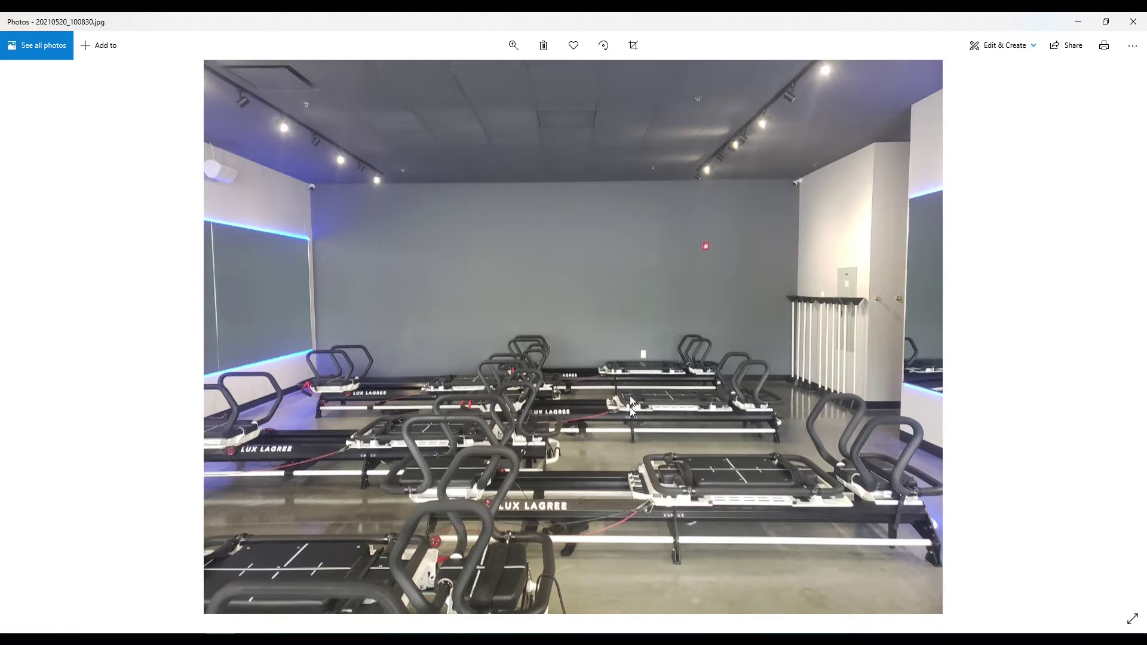
key("alt+Tab")
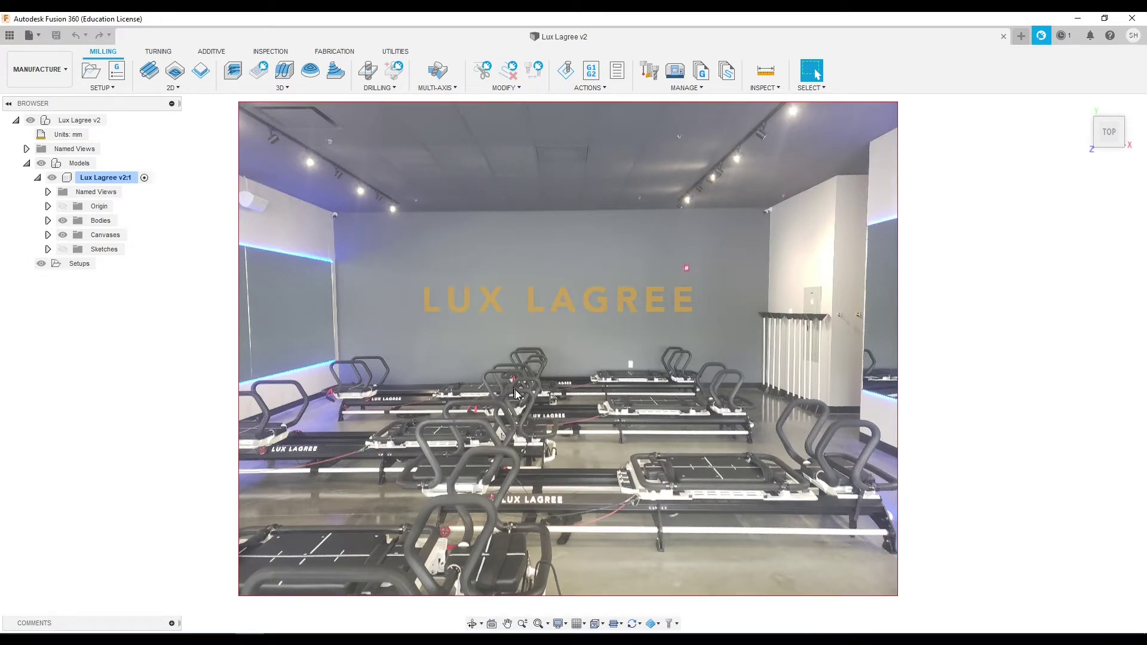
- Tilt the view to a top-down angle and hide the wall photo canvas
key("F4")
left_click_drag(561, 351, 556, 314)
key("Escape")
scroll(529, 304, "down", 1)
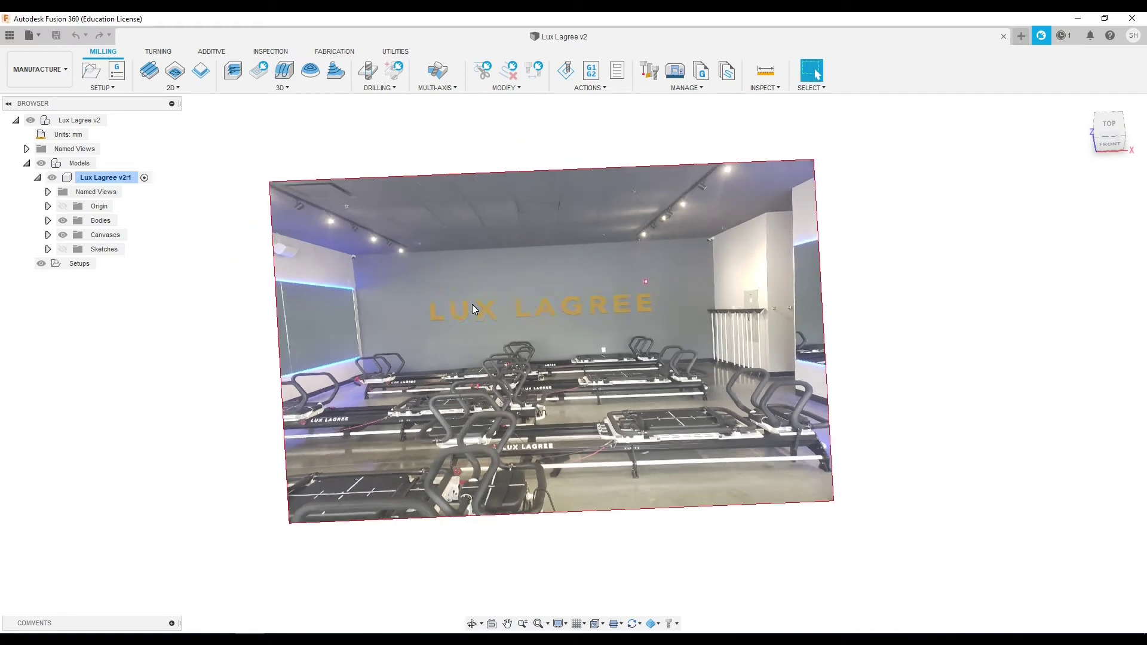
scroll(529, 305, "up", 2)
scroll(529, 305, "up", 3)
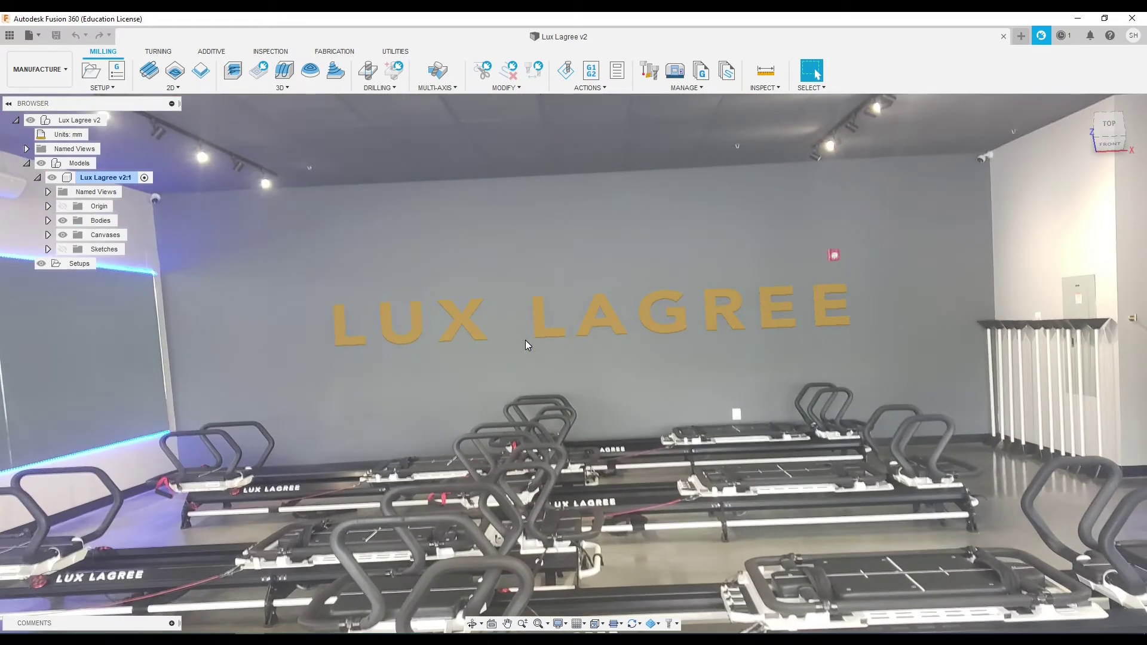
scroll(526, 341, "up", 1)
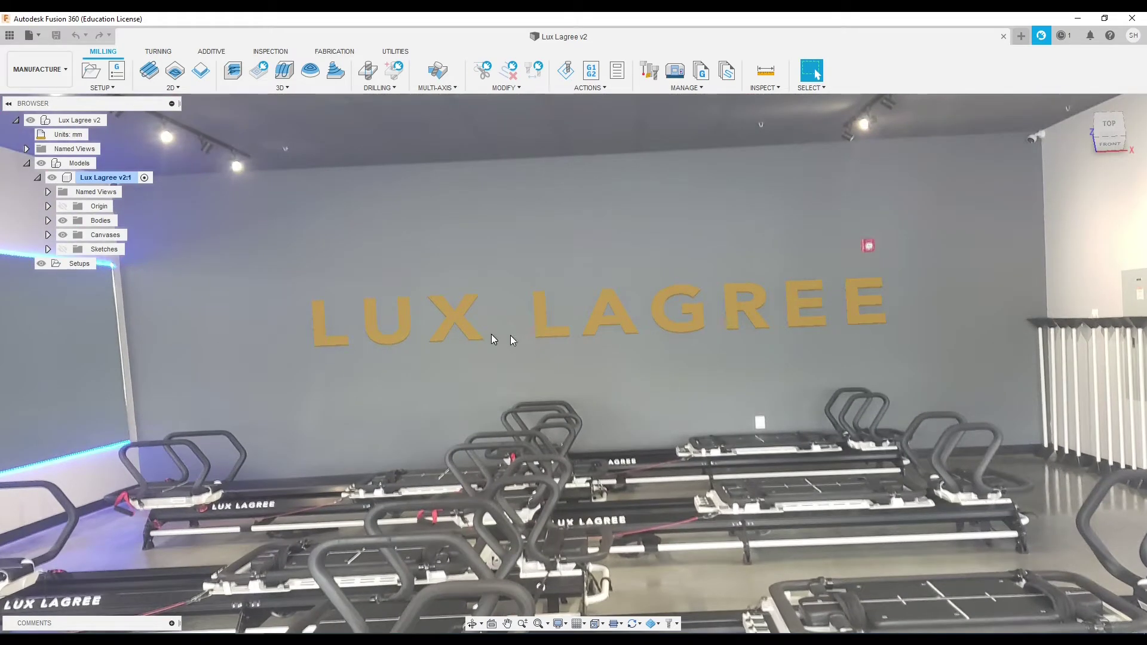
middle_click_drag(526, 377, 580, 328, "shift")
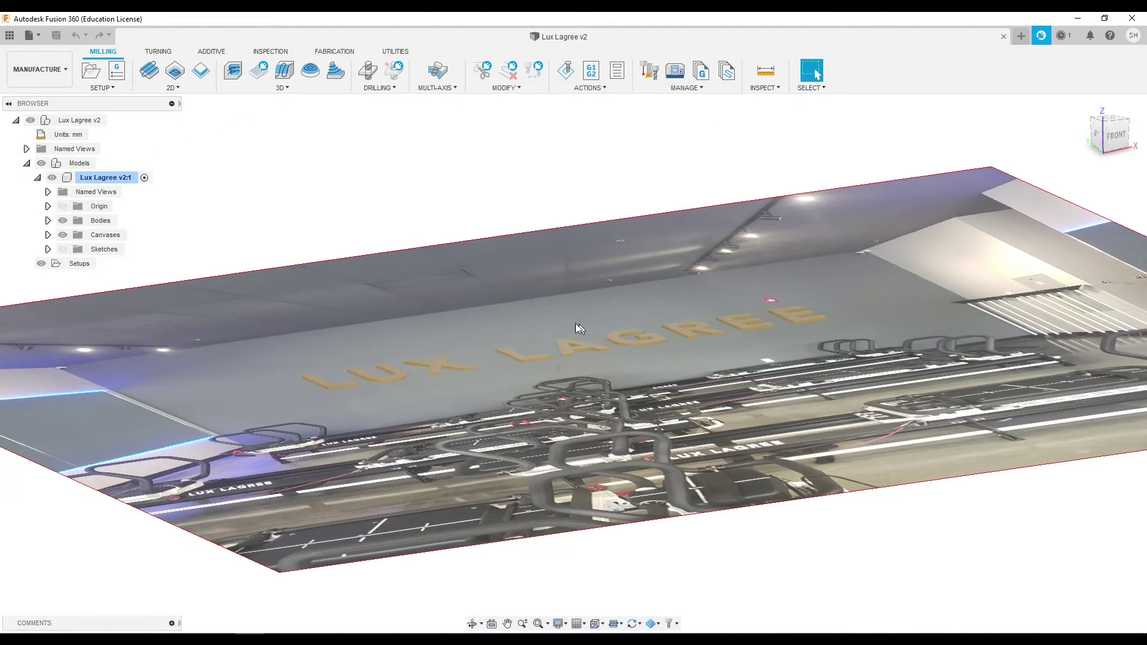
left_click(63, 235)
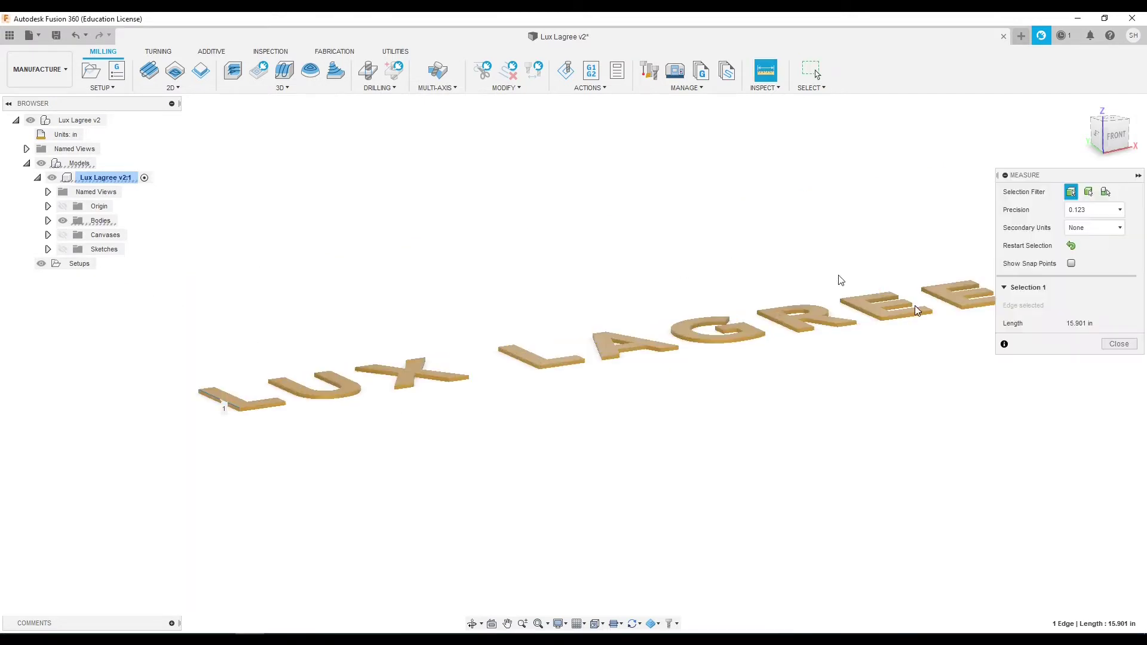
- Measure the L's bottom edge to confirm it is 15.901 in long
left_click(212, 398)
key("Escape")
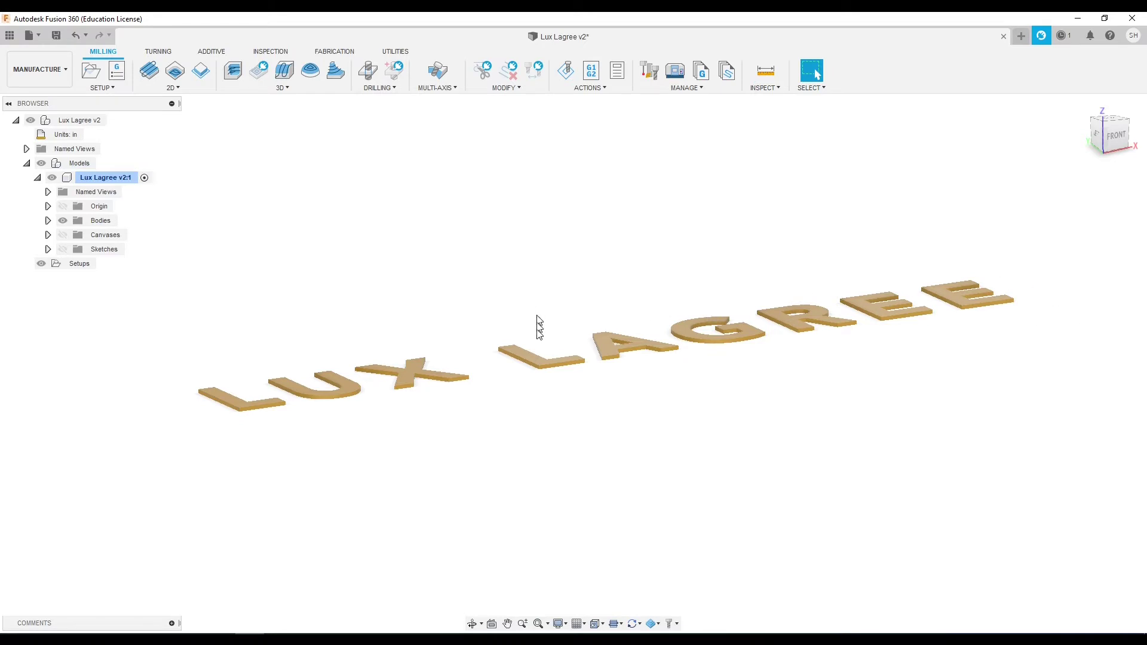
middle_click_drag(555, 303, 443, 243, "shift")
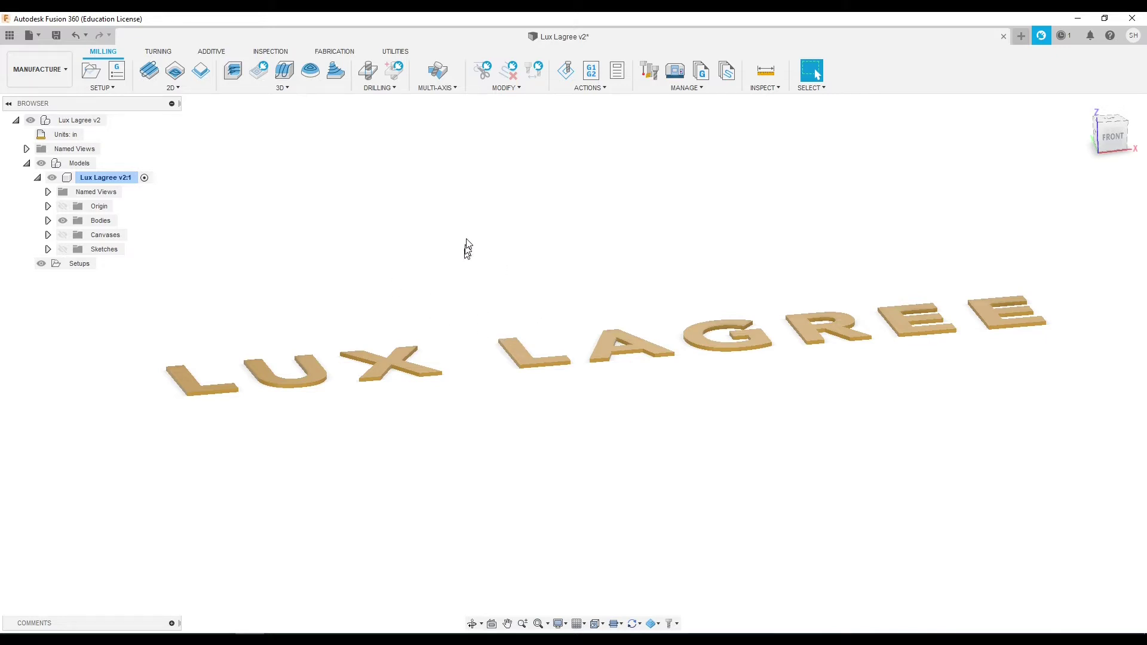
left_click(1131, 36)
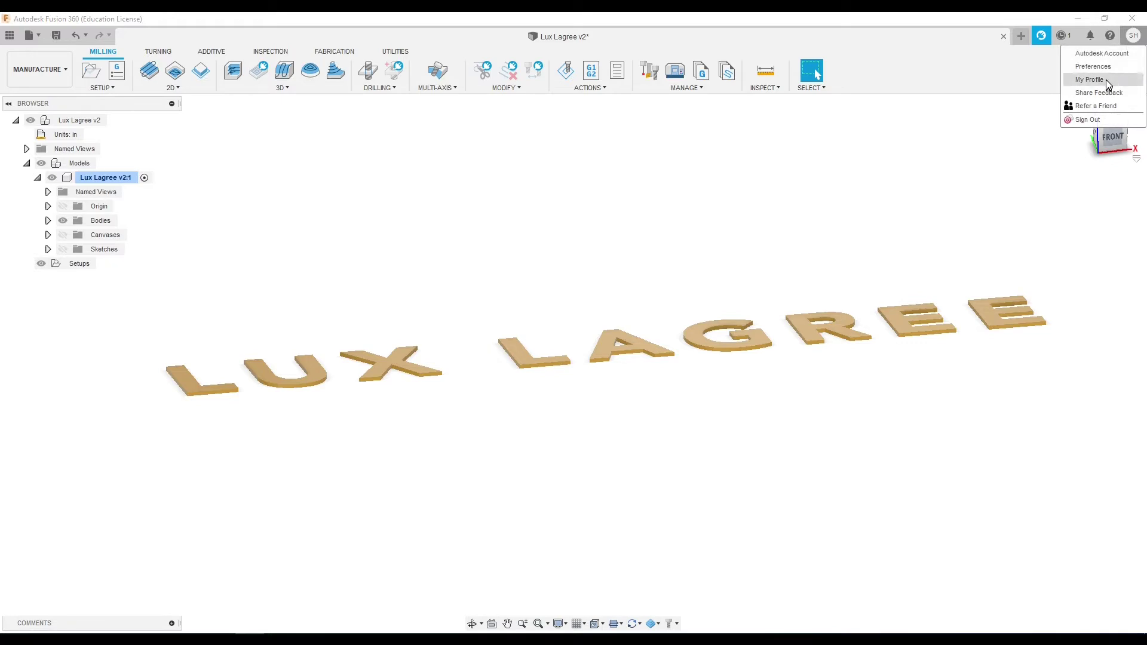
left_click(1093, 66)
left_click(338, 433)
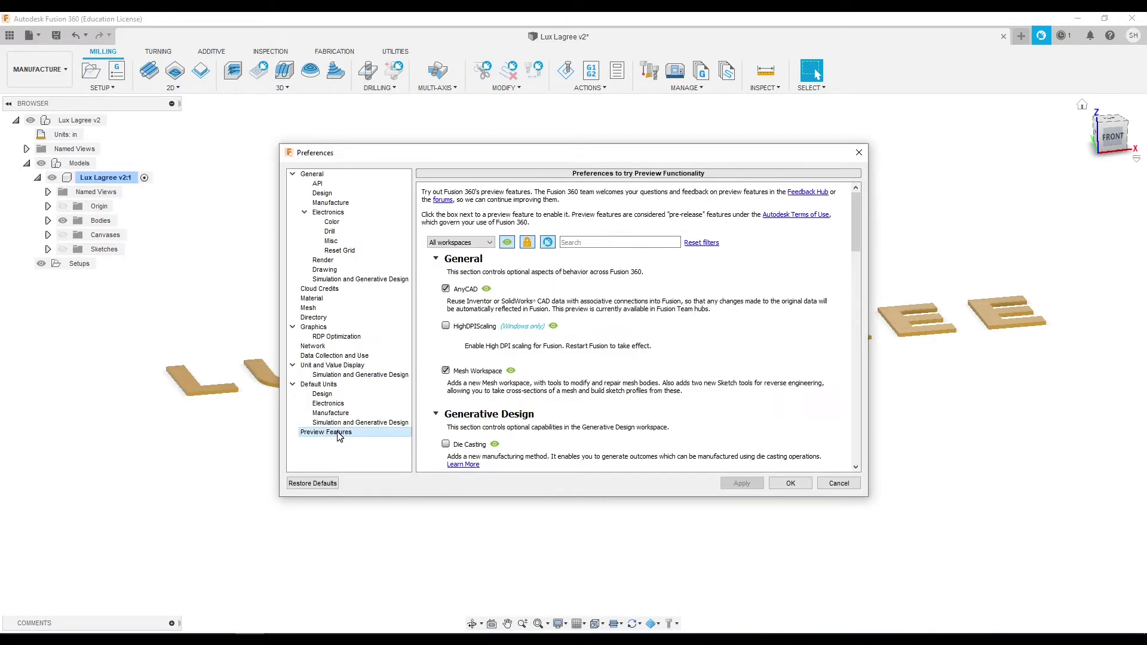
scroll(526, 374, "down", 2)
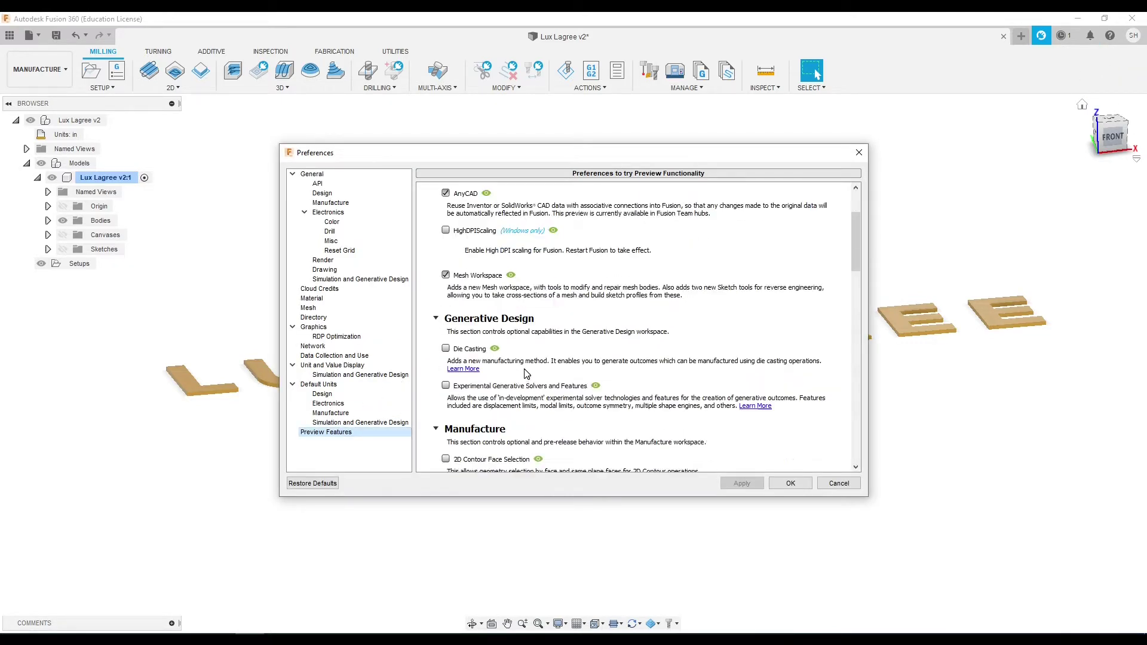
scroll(527, 373, "down", 2)
scroll(527, 374, "down", 2)
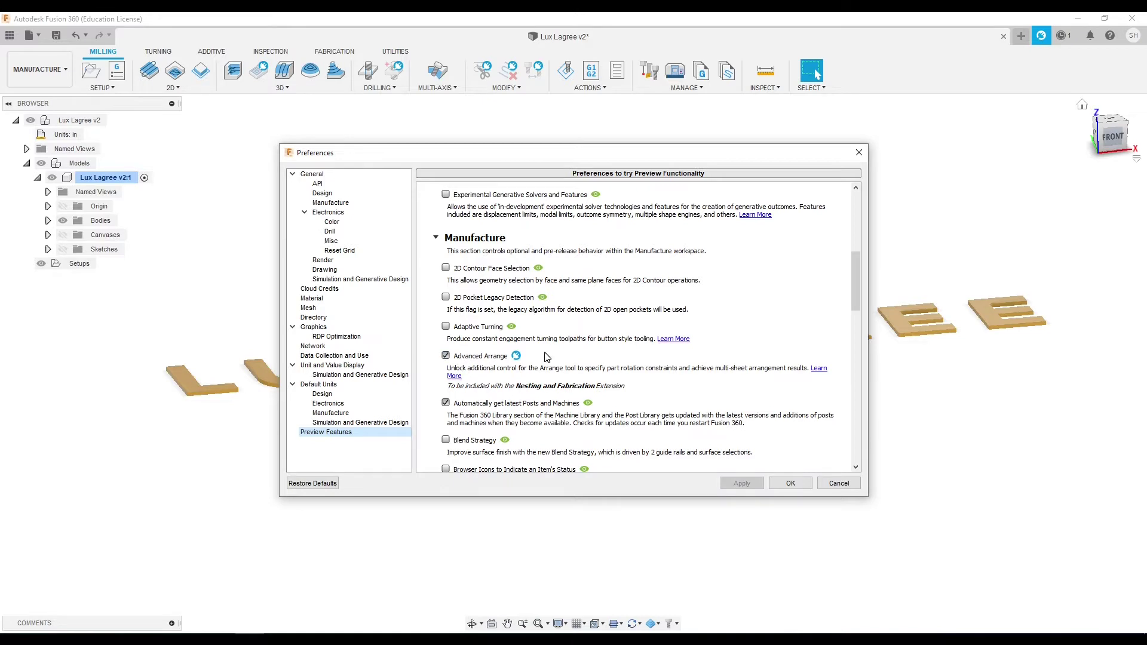
scroll(547, 357, "down", 5)
left_click(790, 482)
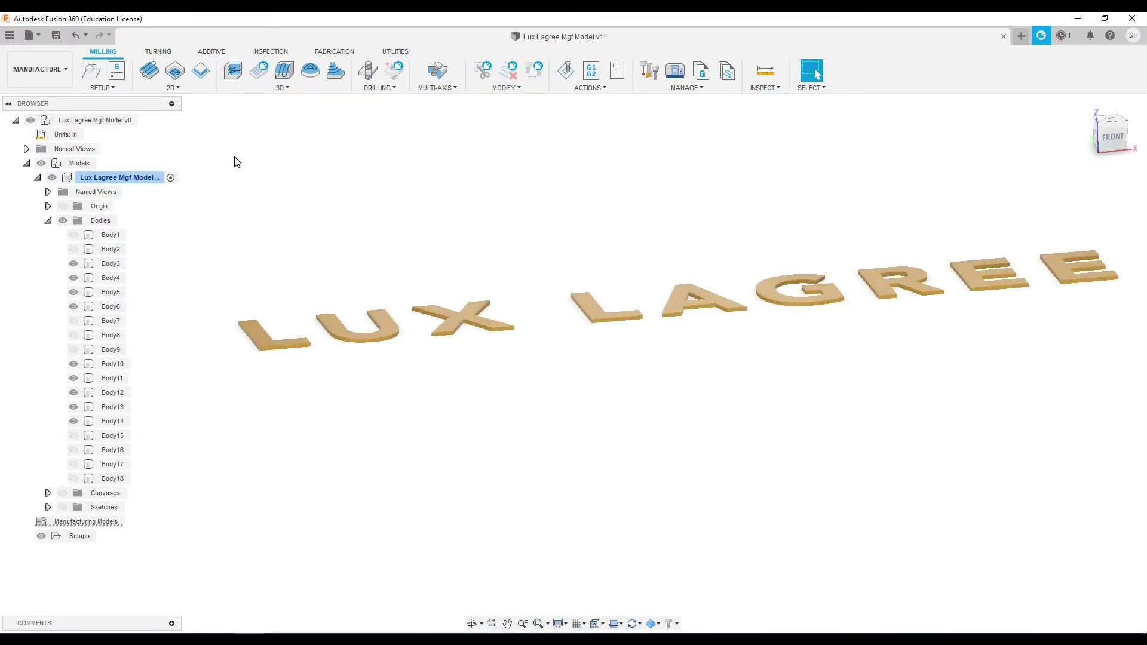
- Create a manufacturing model from the letter design
left_click(273, 348)
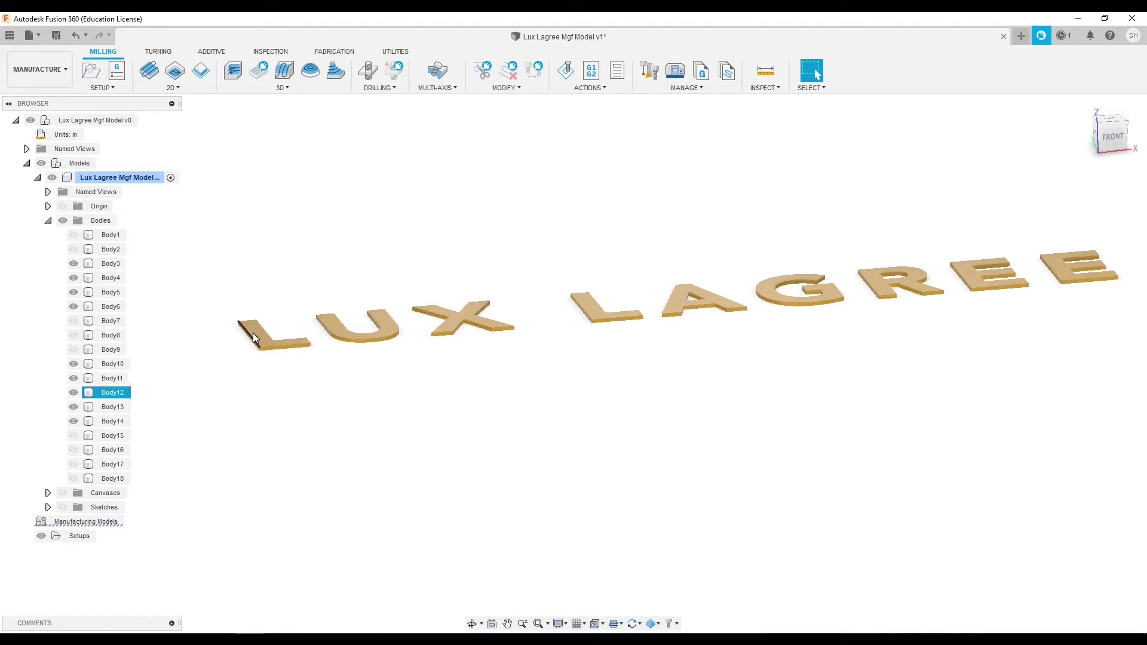
left_click(294, 328)
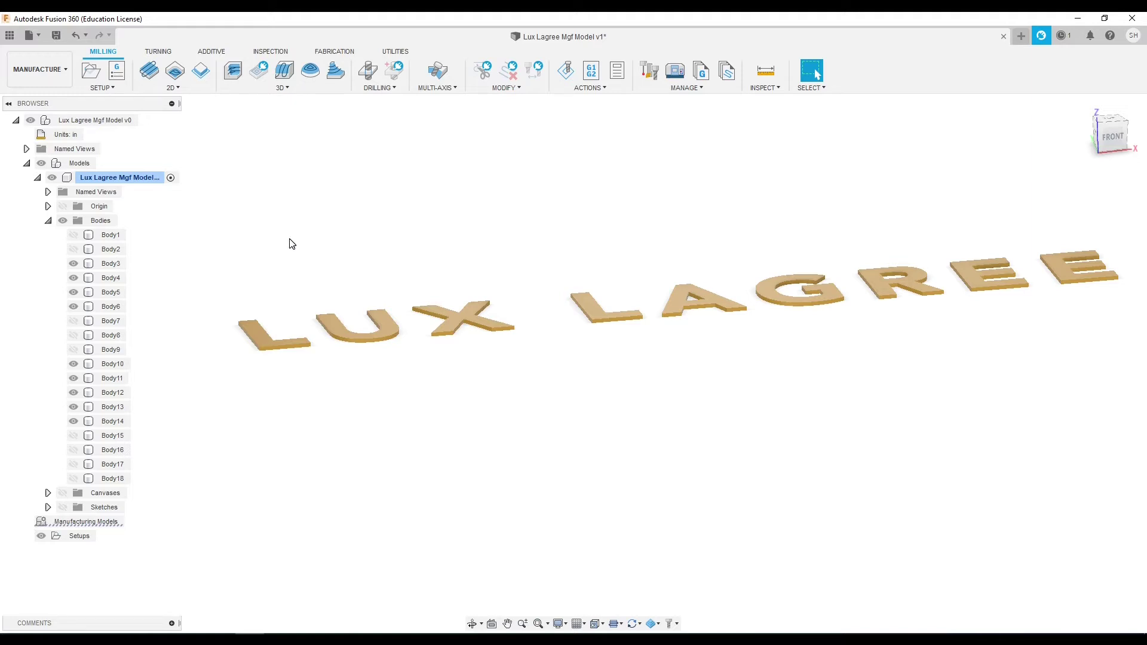
left_click(102, 88)
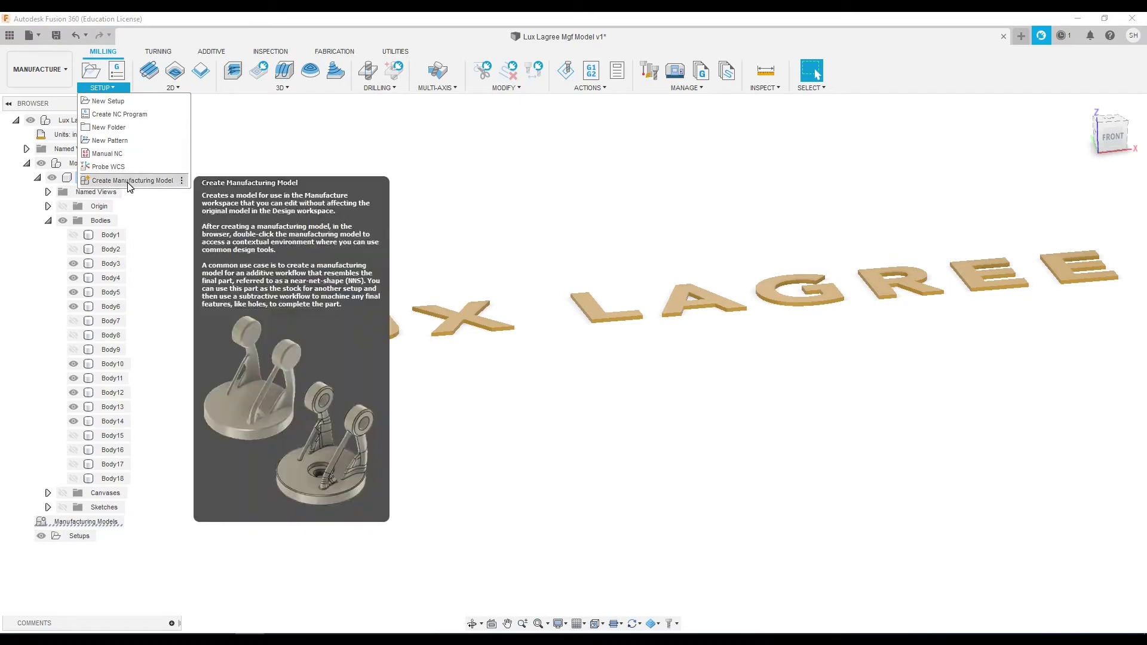
left_click(129, 181)
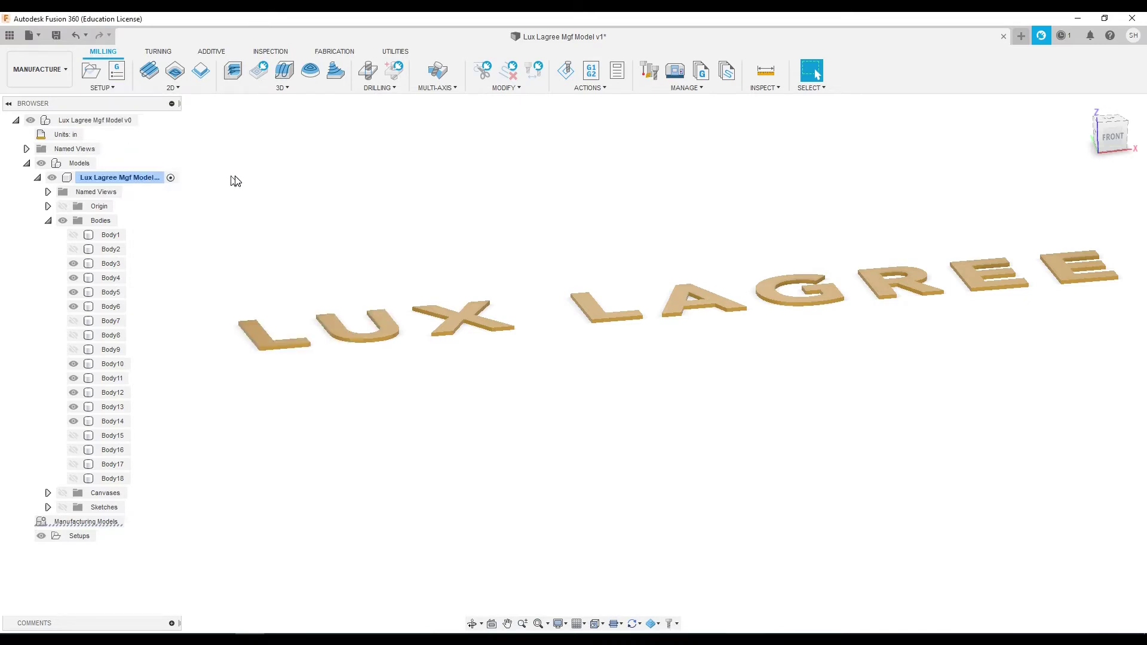
- Open Manufacturing Model 1 for editing
left_click(38, 69)
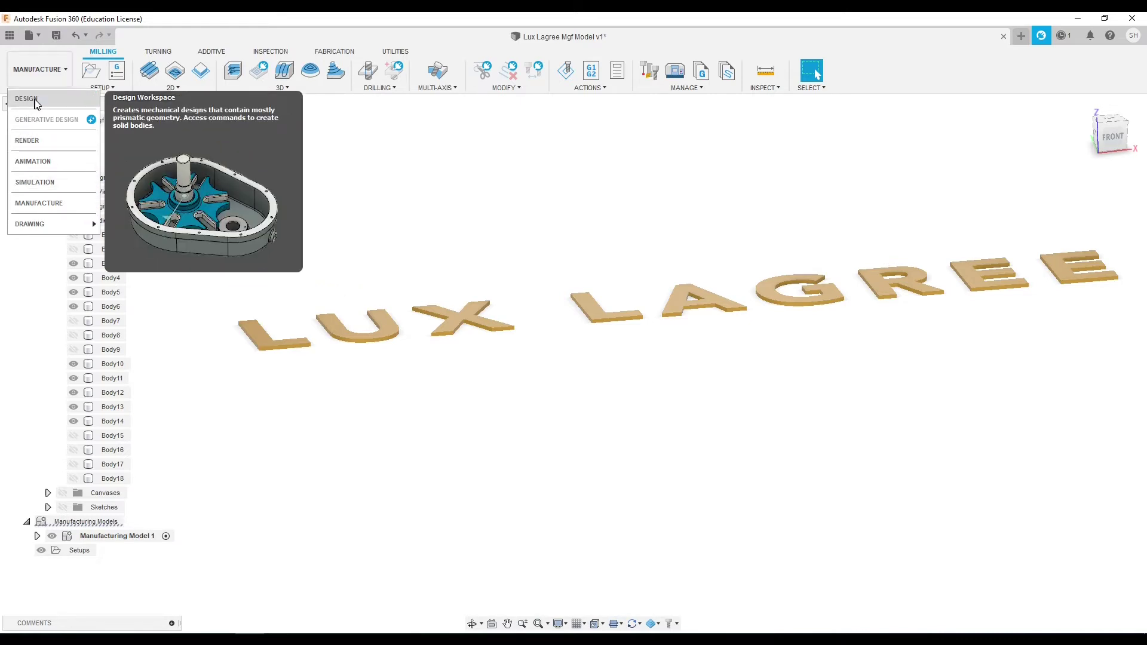
left_click(406, 188)
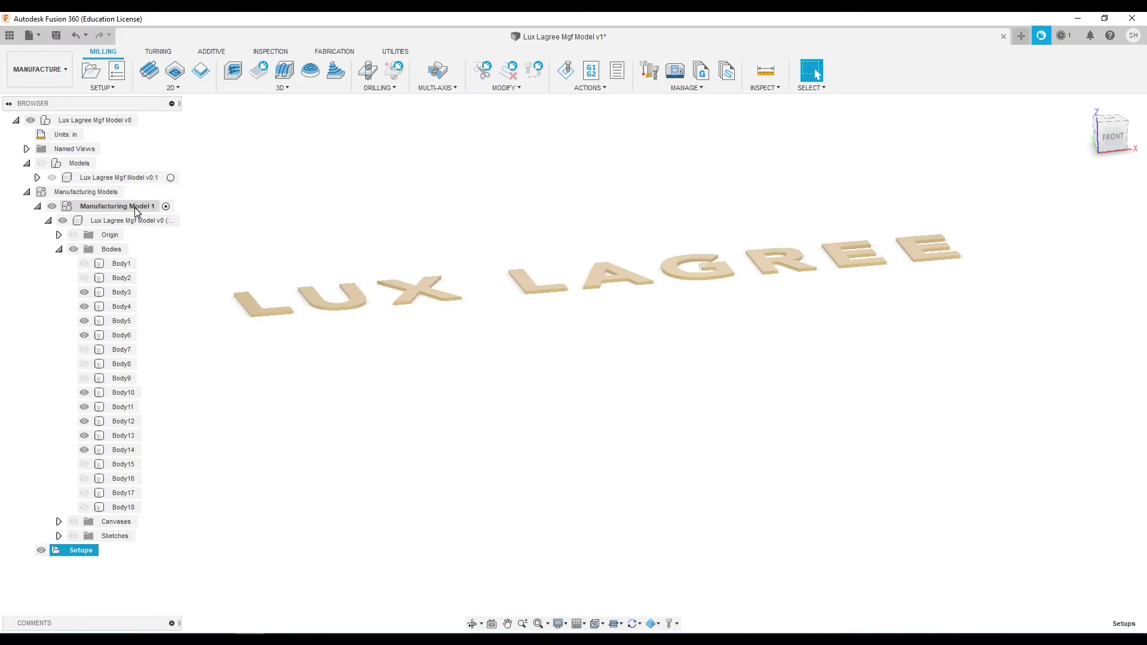
right_click(134, 207)
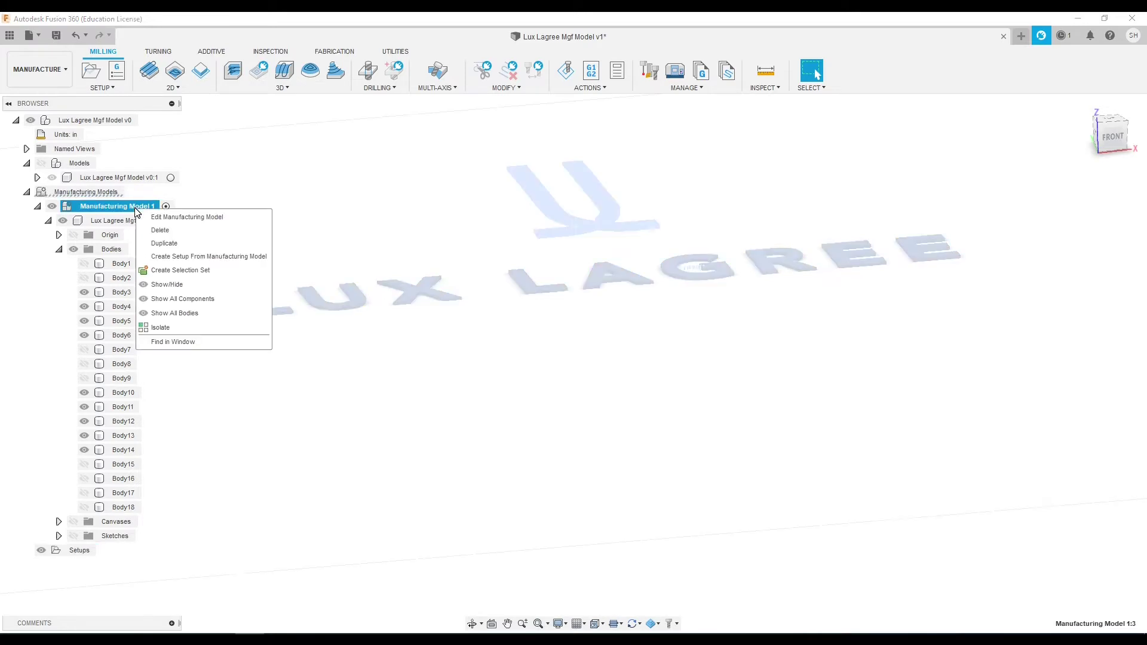
left_click(176, 217)
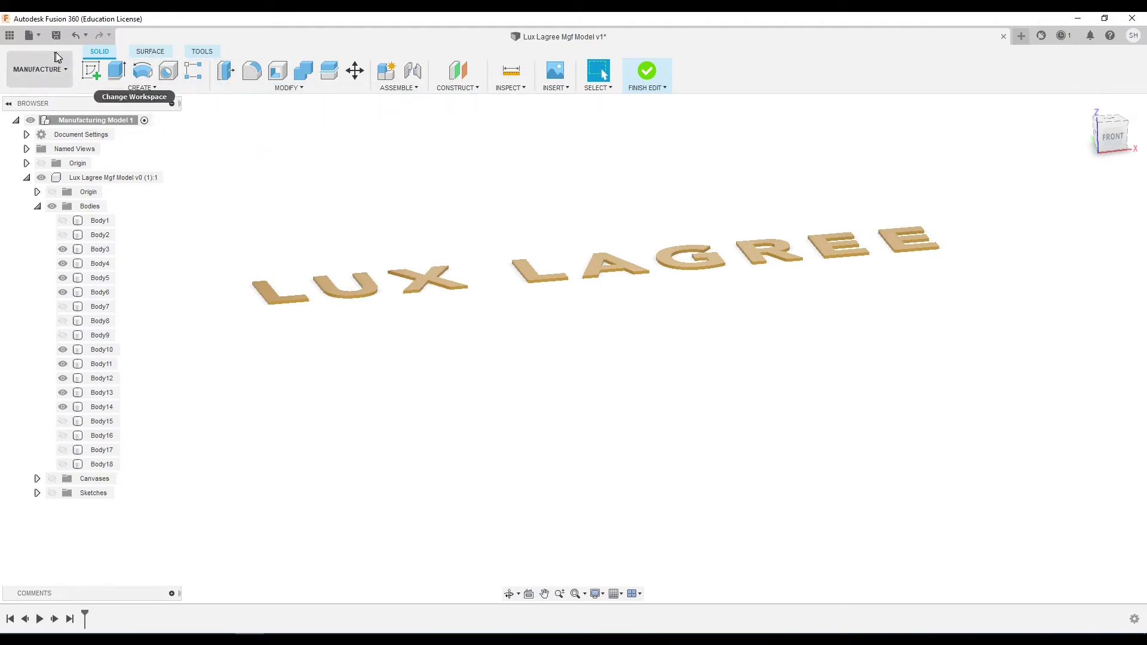
- Sketch a 48 × 48 in rectangle on a new sketch plane and finish the sketch
left_click(142, 87)
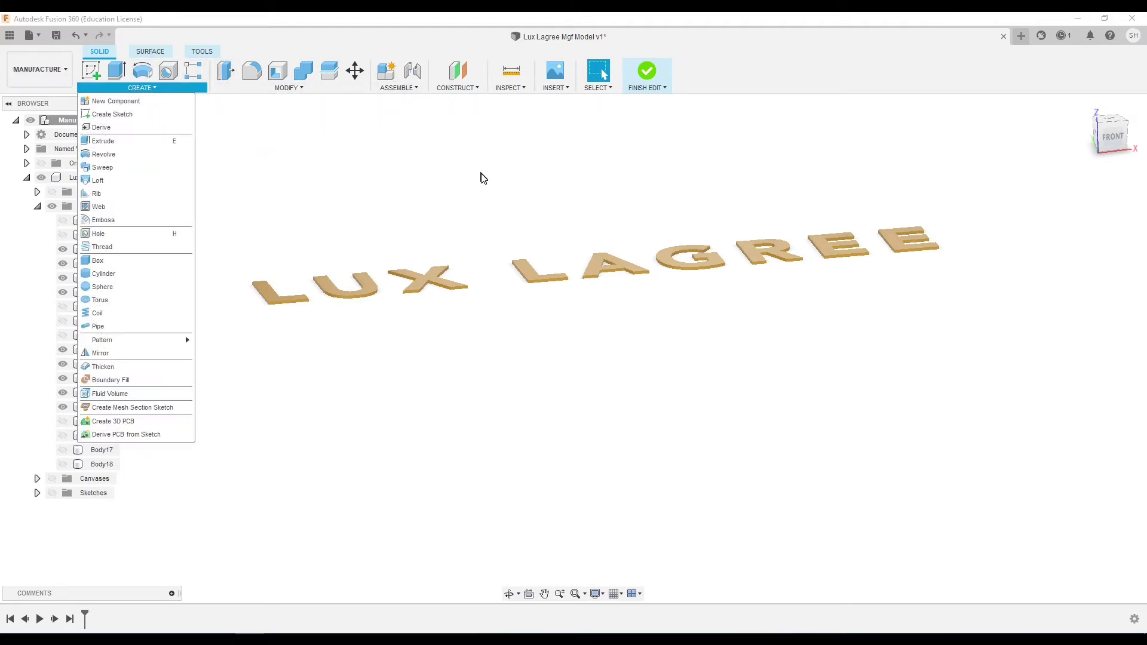
left_click(123, 115)
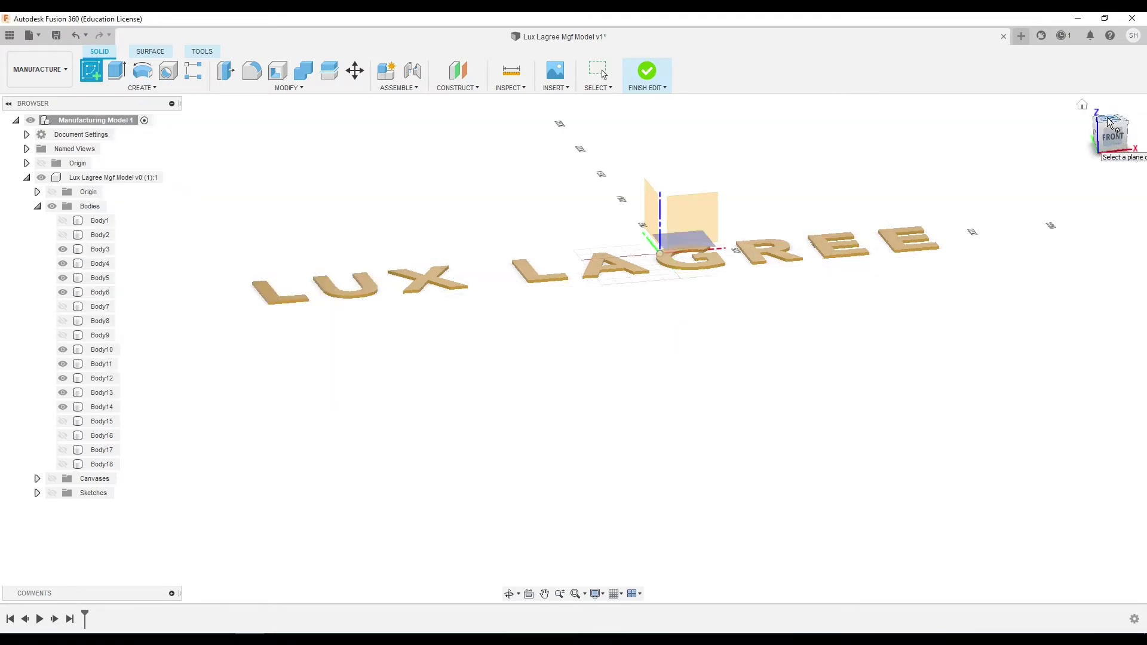
left_click(687, 239)
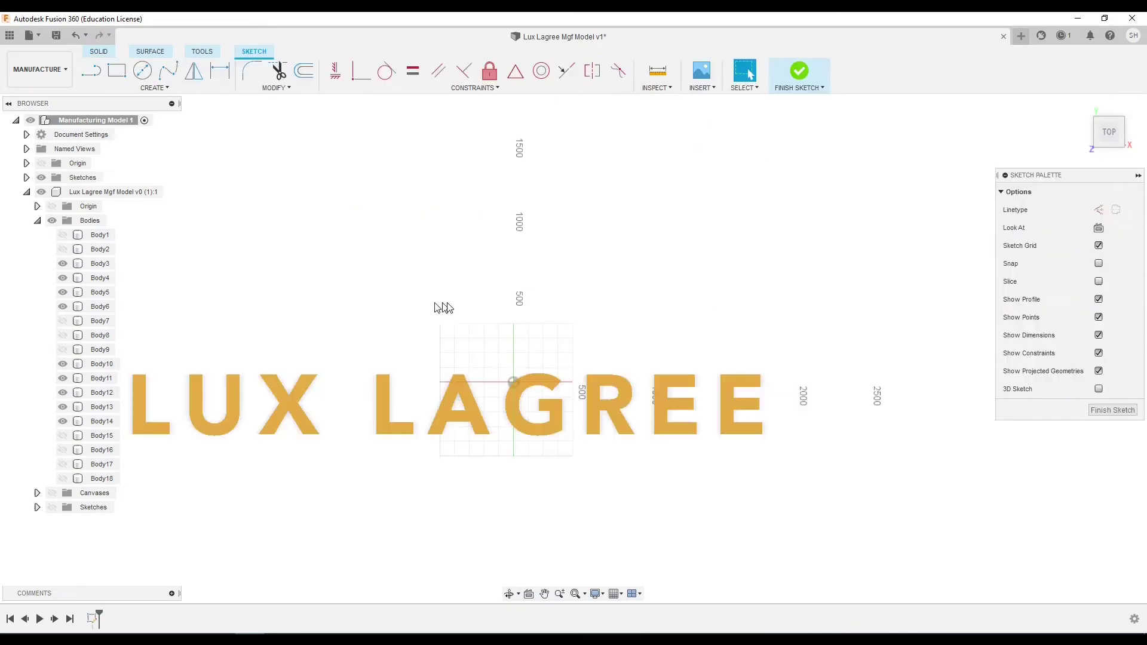
left_click(114, 72)
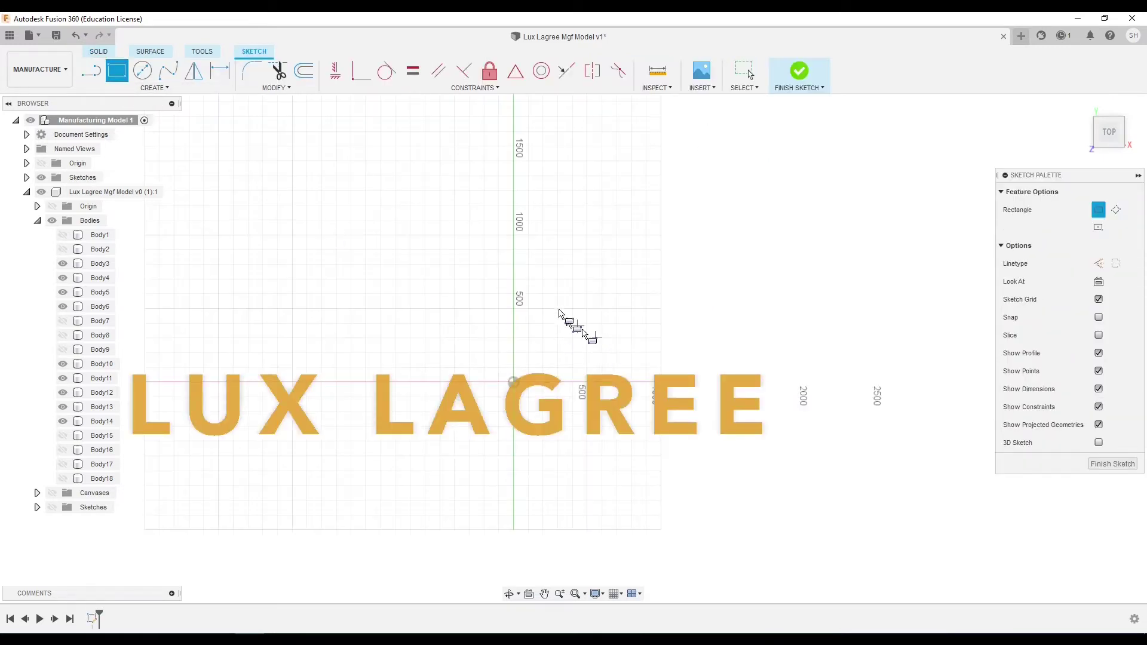
left_click(521, 304)
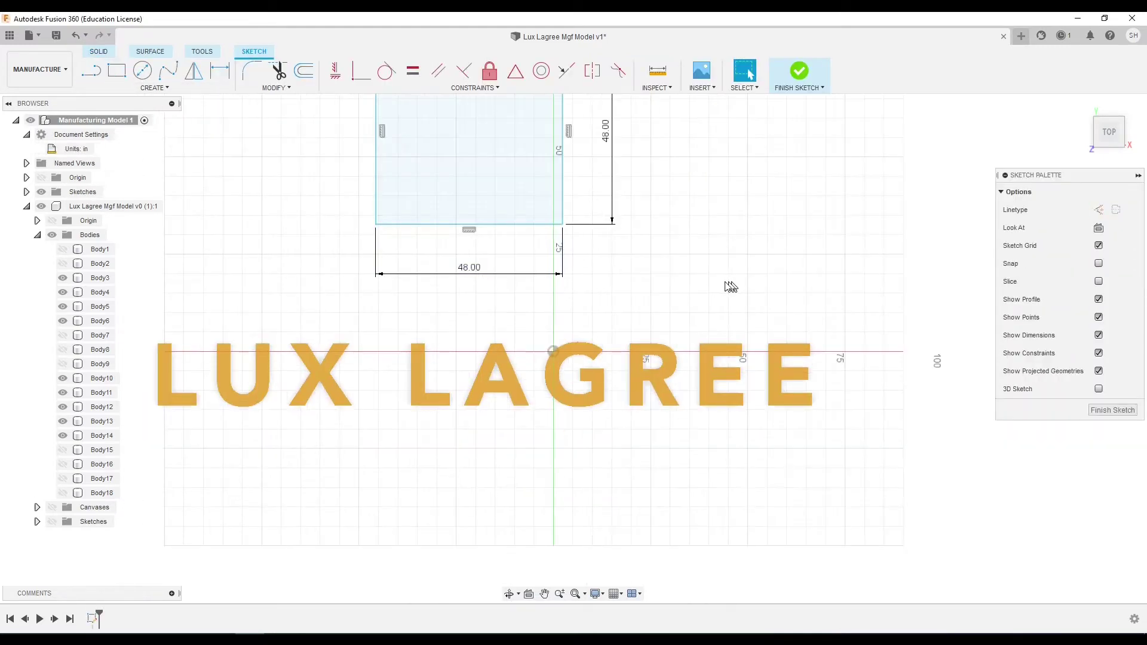
scroll(717, 221, "up", 2)
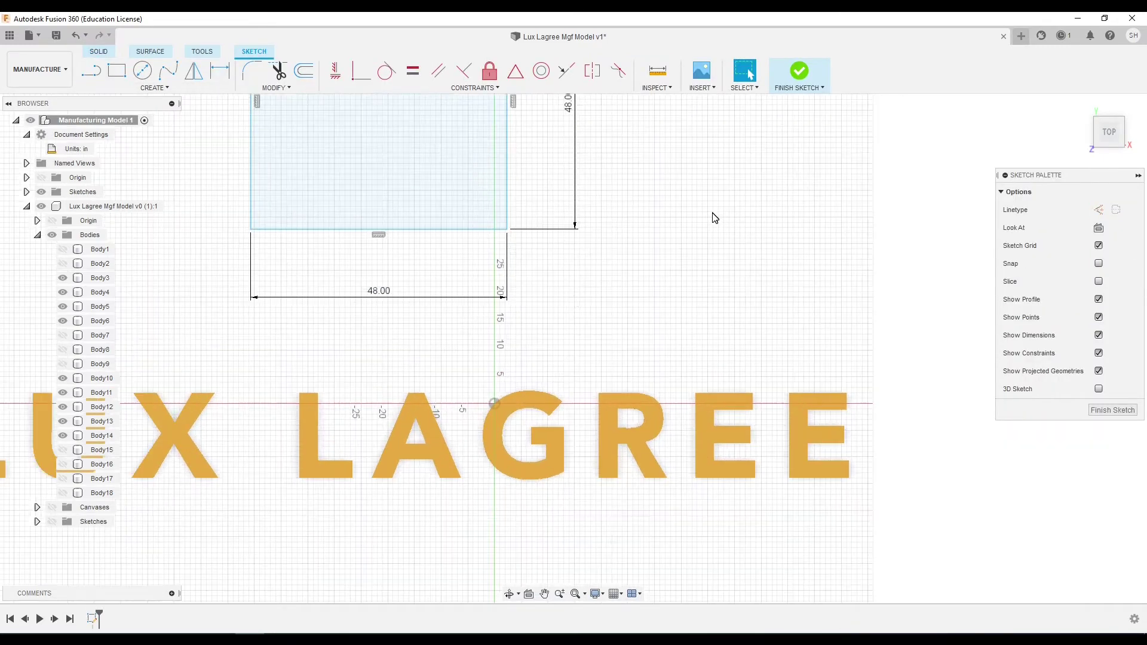
scroll(570, 299, "down", 5)
scroll(524, 152, "up", 3)
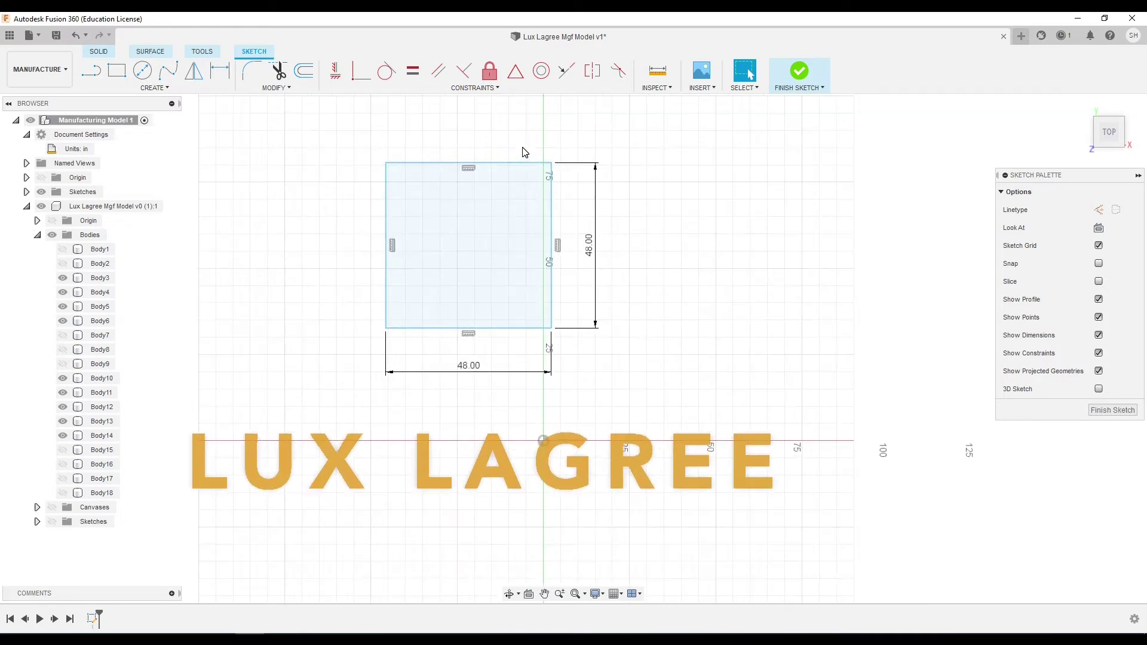
middle_click_drag(659, 312, 686, 223)
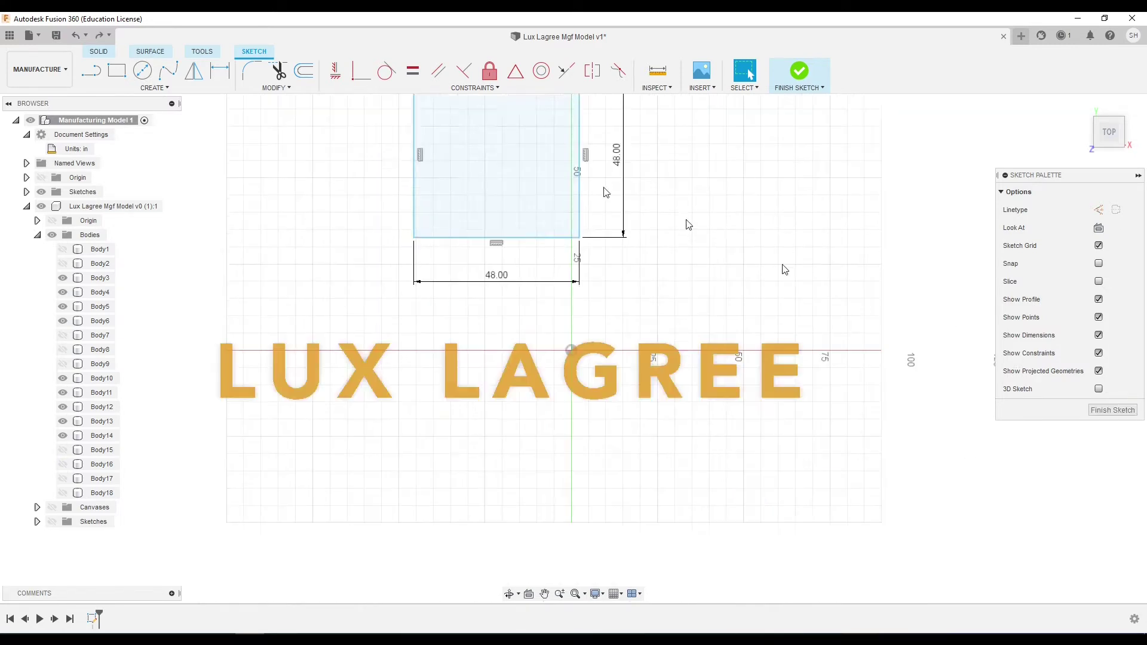
left_click(1112, 411)
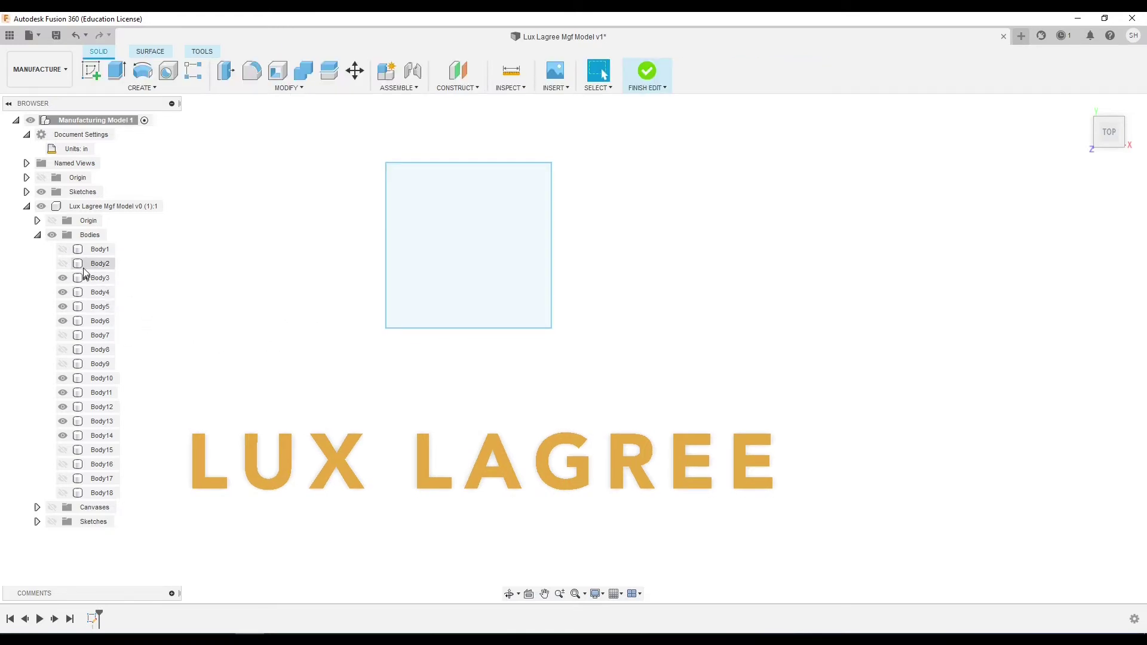
left_click(287, 89)
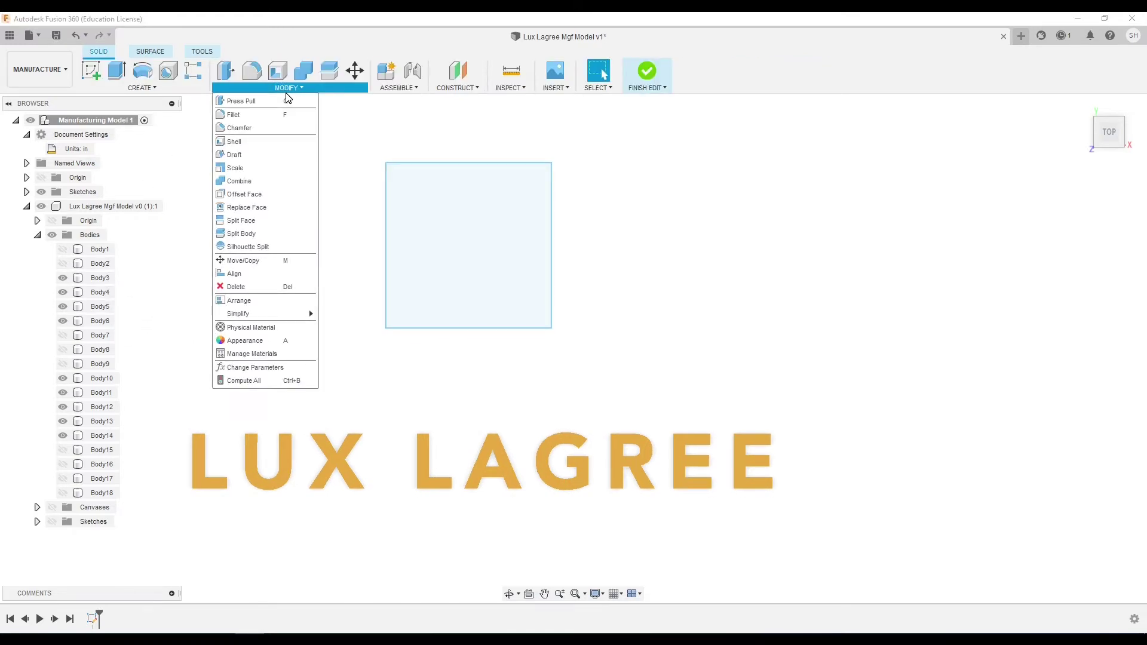
left_click(275, 305)
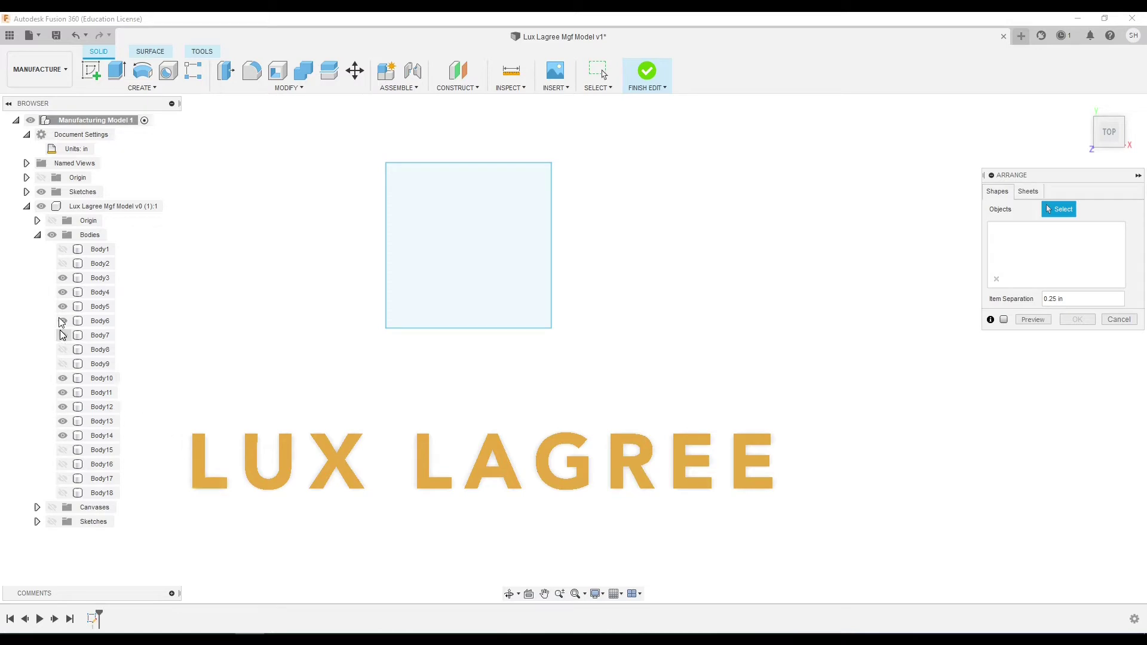
left_click(199, 442)
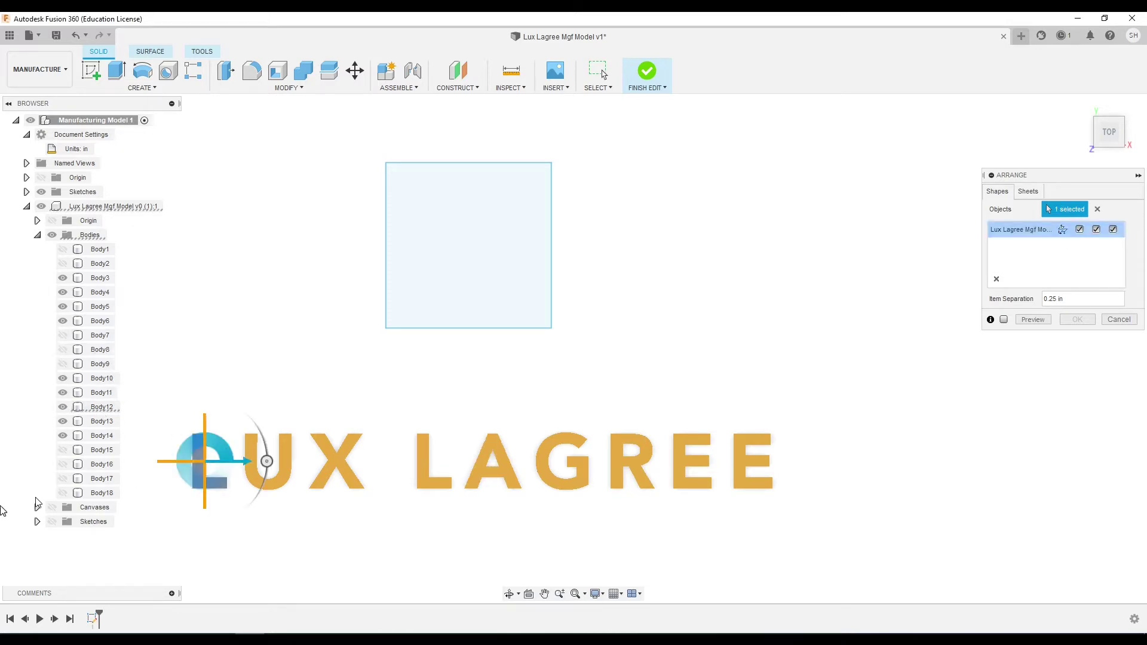
left_click(337, 460)
left_click(432, 459)
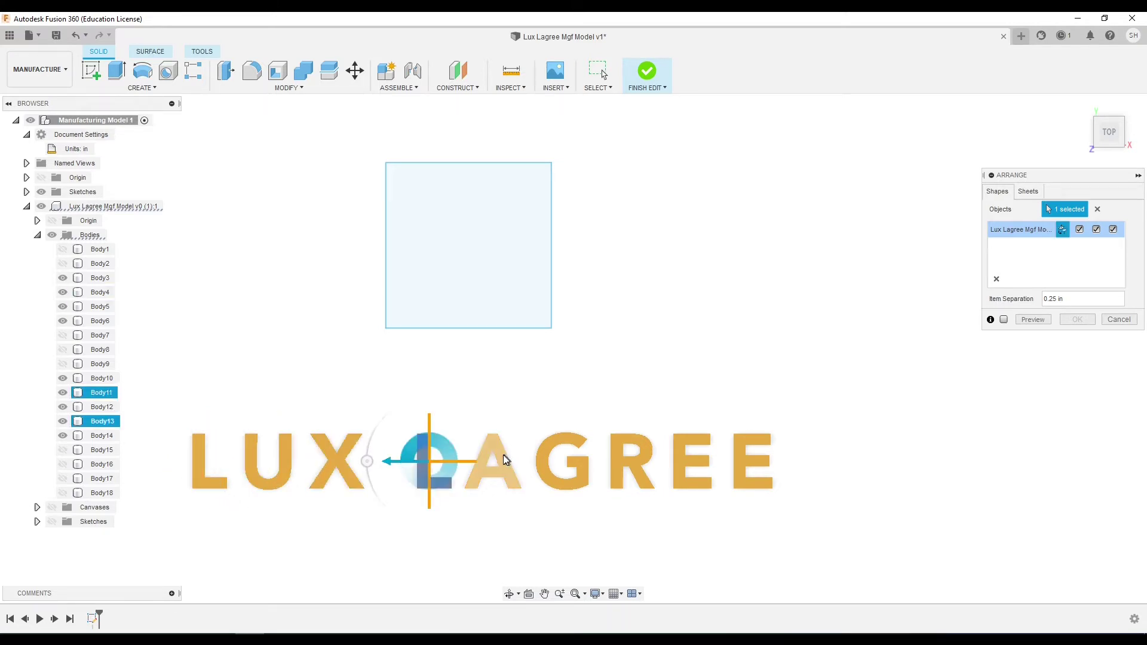
left_click(507, 460)
left_click(634, 462)
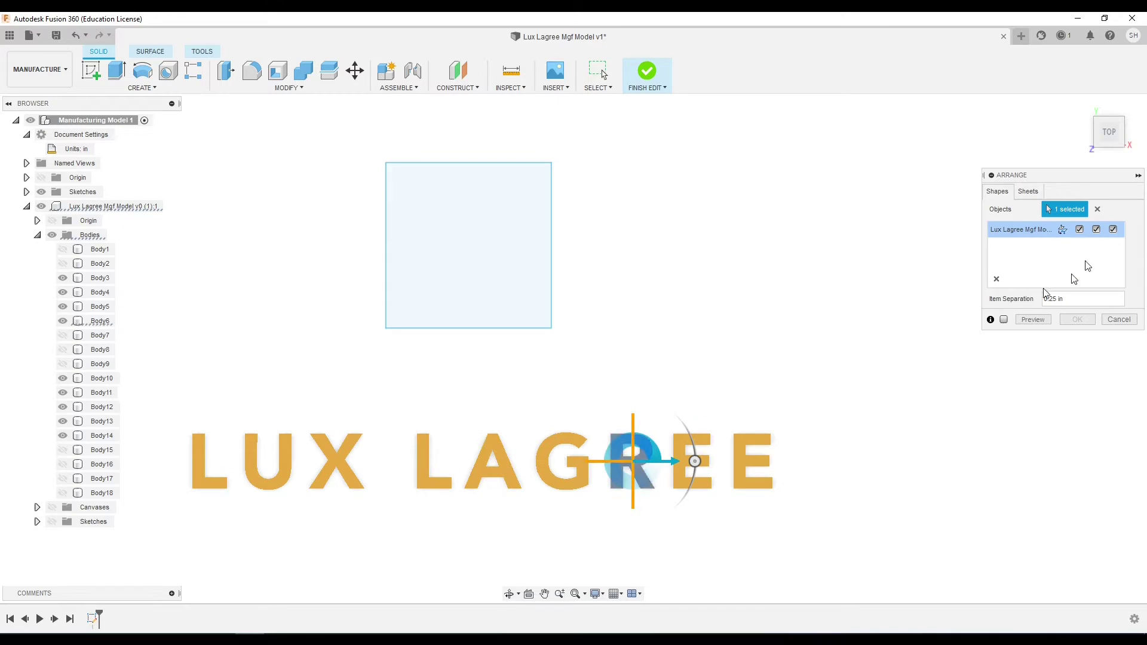
left_click(1112, 321)
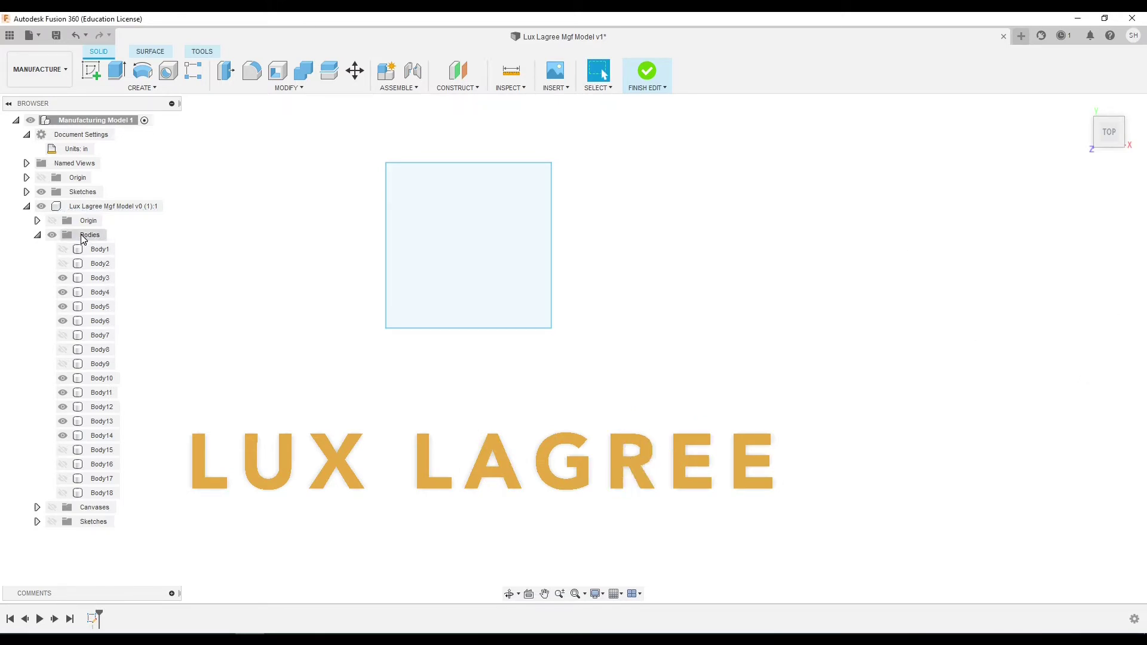
right_click(82, 237)
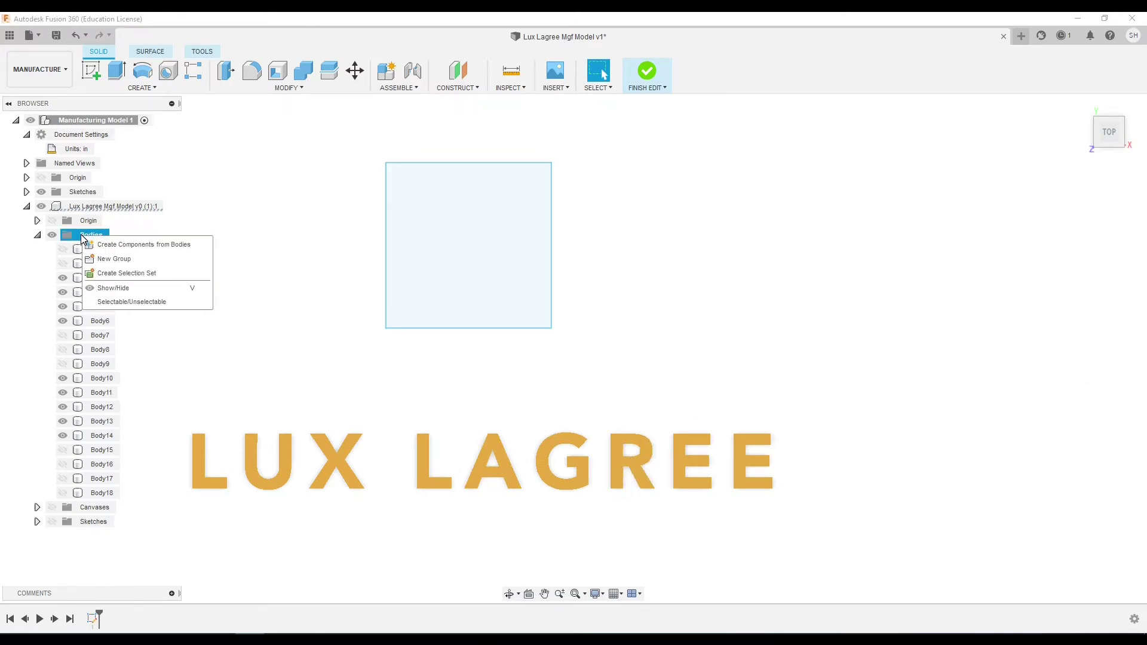
- Create components from all letter bodies, then hide the Body18:1 and Body17:1 logo pieces
left_click(175, 246)
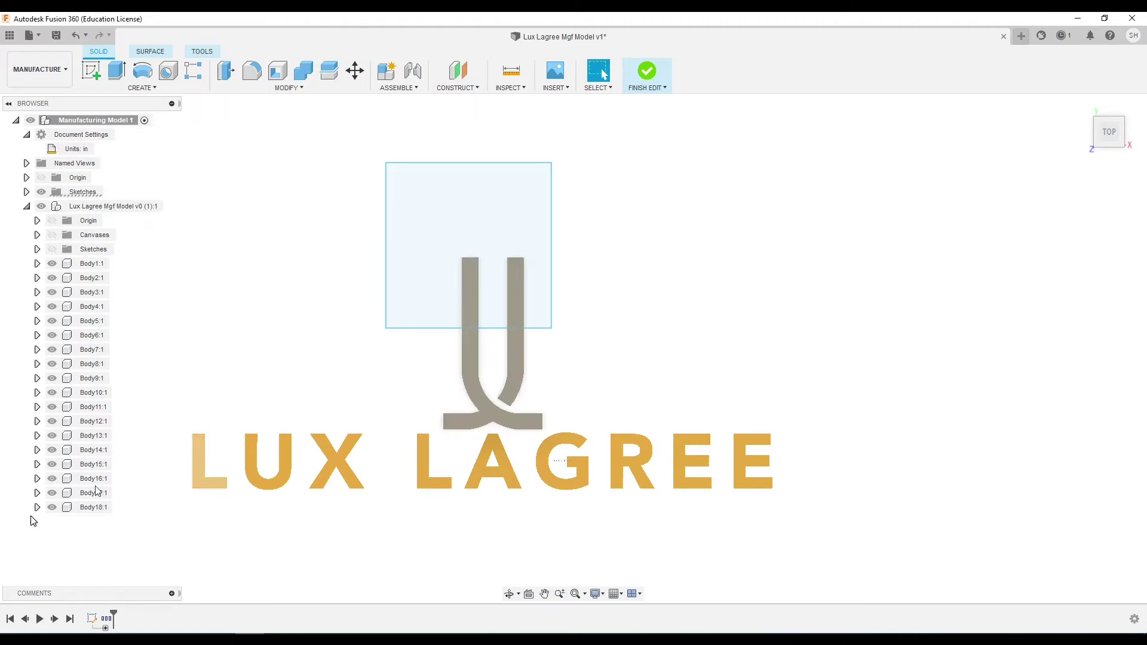
left_click(52, 507)
left_click(52, 493)
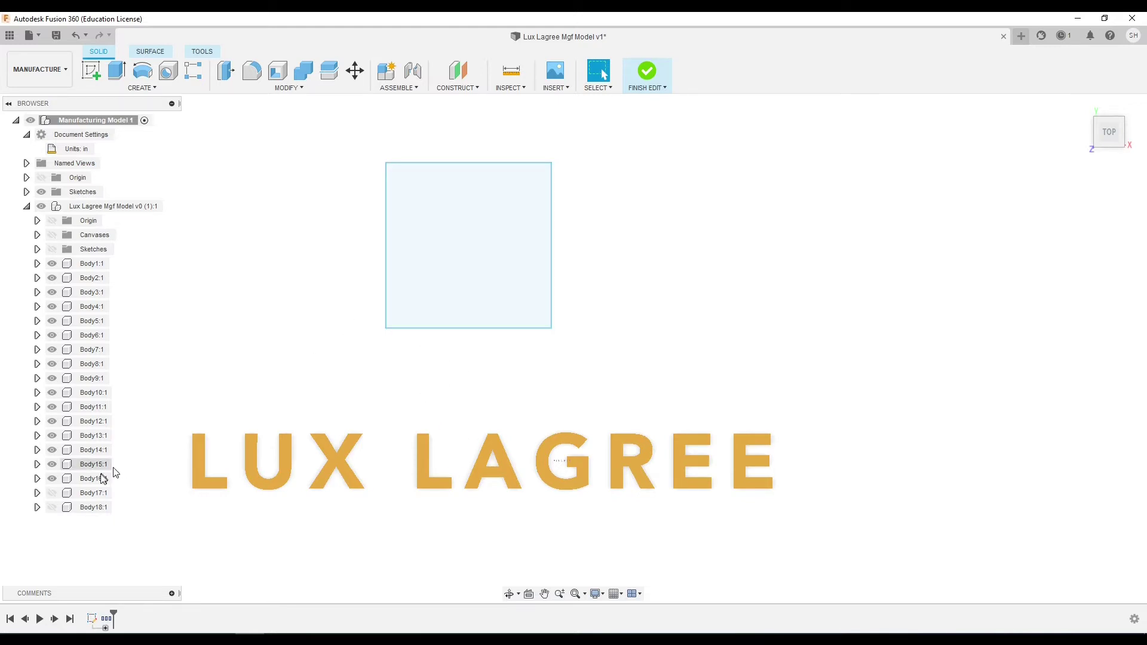
left_click(84, 490)
- Arrange Body1:1–Body16:1 onto Sketch1 as the sheet with a 0.25 in frame width
left_click(288, 87)
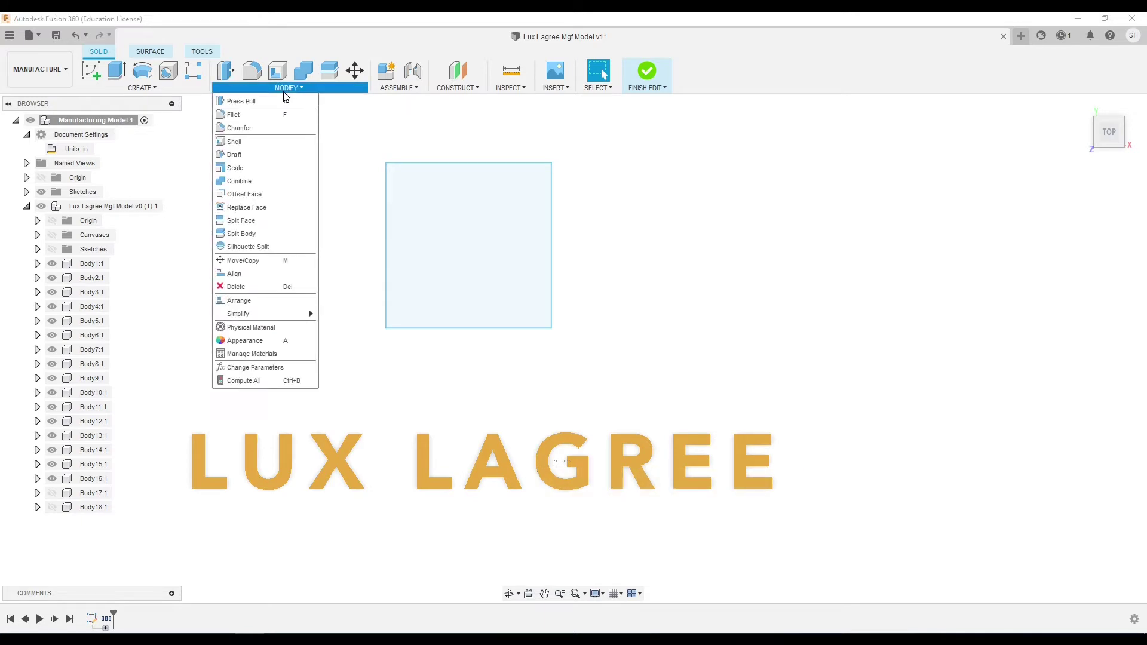
left_click(267, 300)
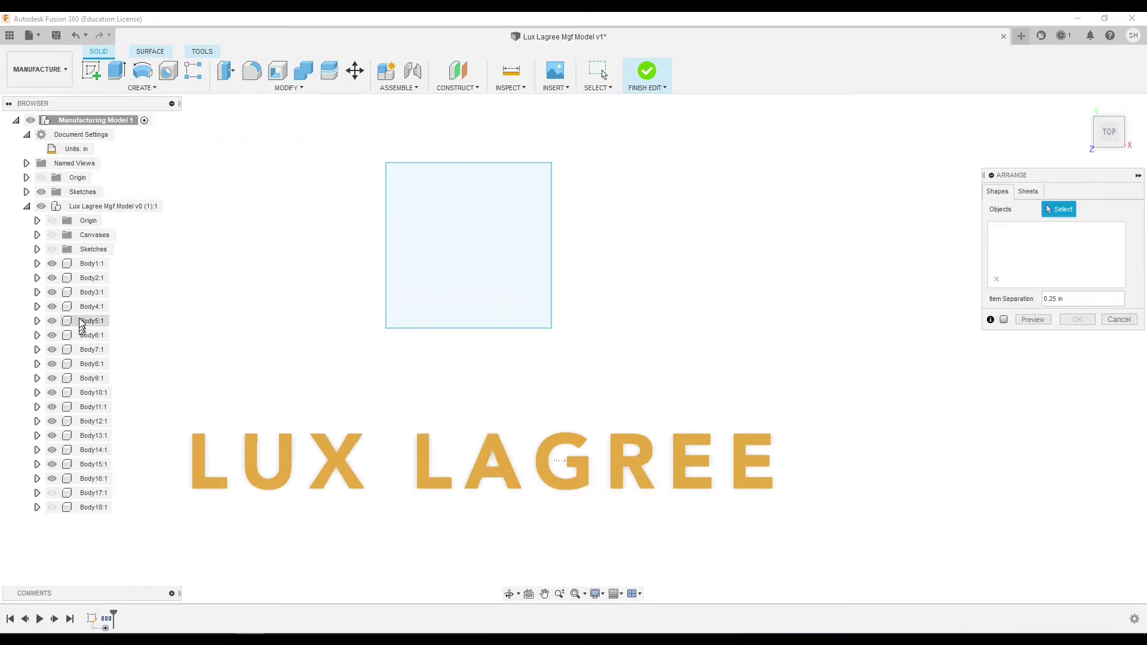
left_click(80, 268)
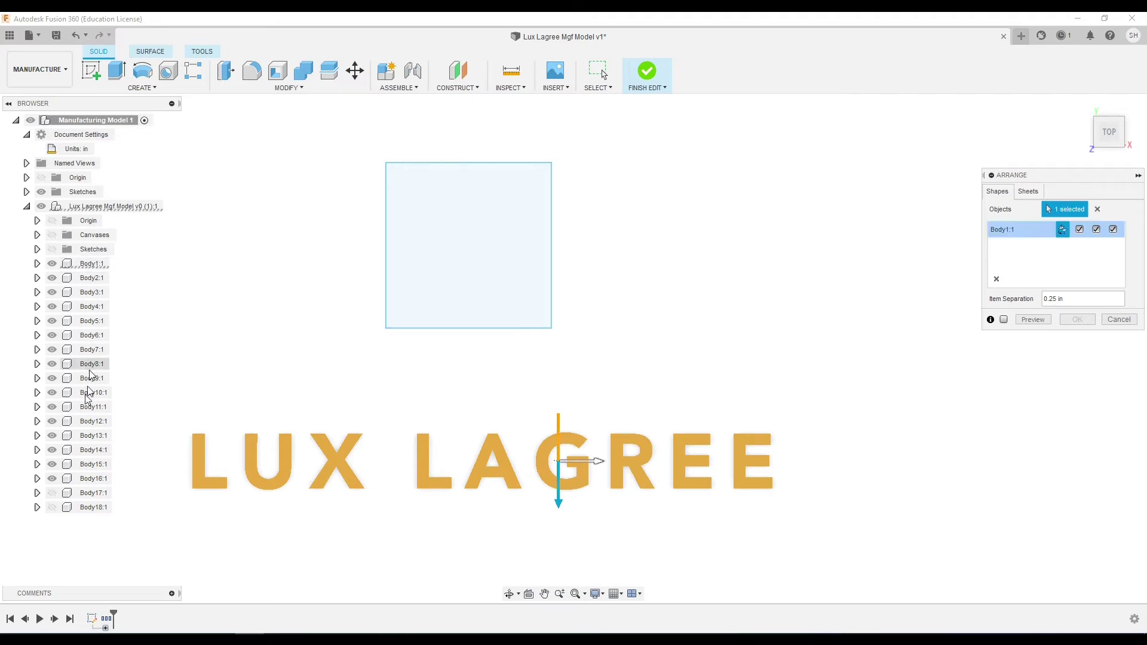
left_click(88, 480, "shift")
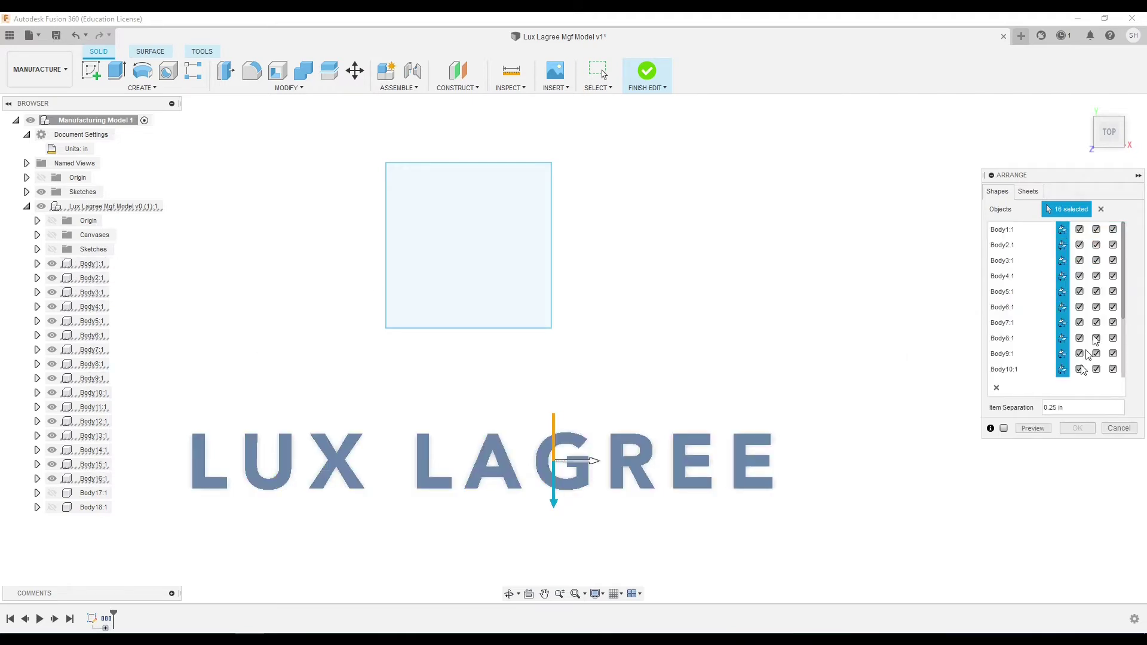
left_click(1029, 191)
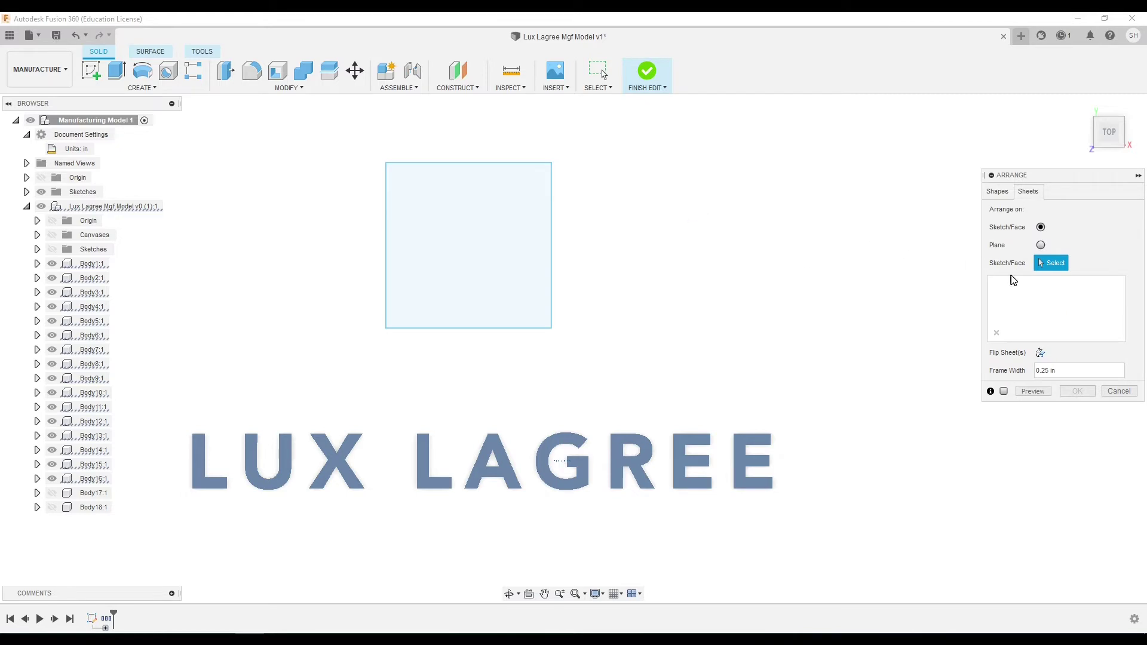
left_click(513, 232)
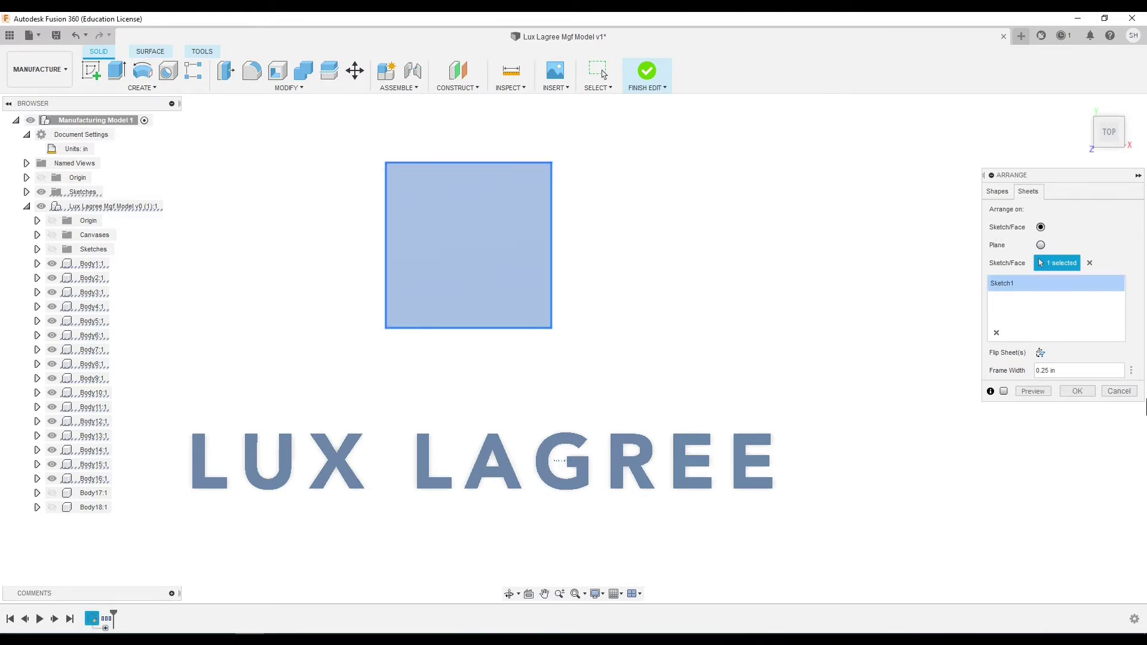
left_click(997, 191)
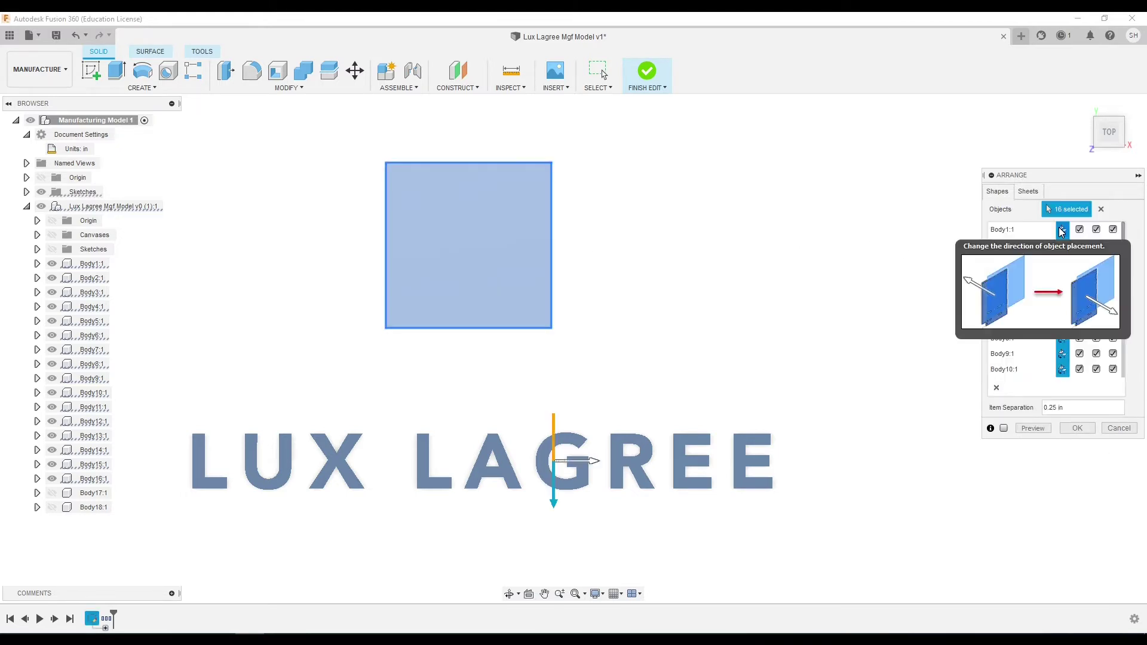
left_click(1032, 192)
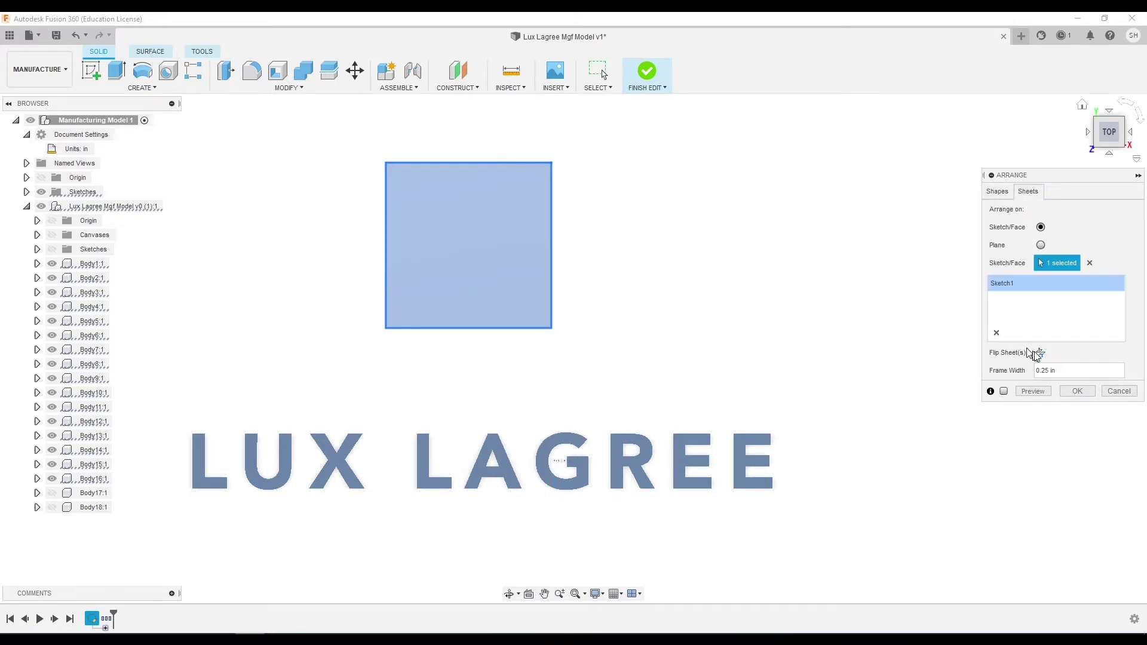
left_click(1079, 391)
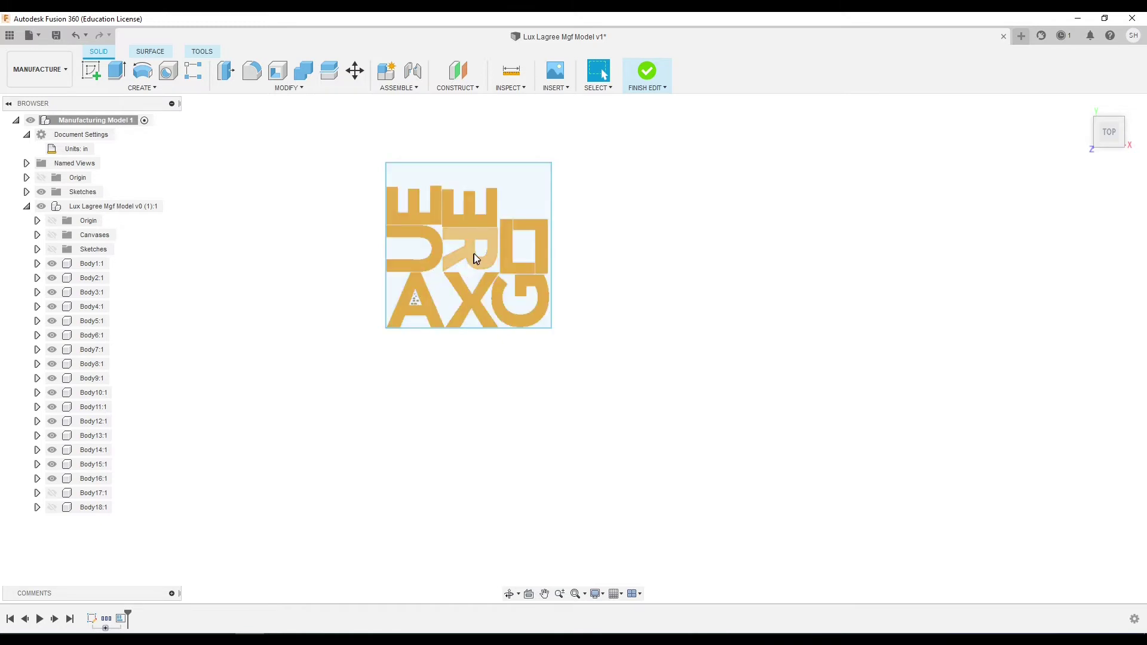
- Inspect the packed sheet, hide the stray Body1:1 piece inside the A, and collapse the tree
scroll(539, 191, "up", 5)
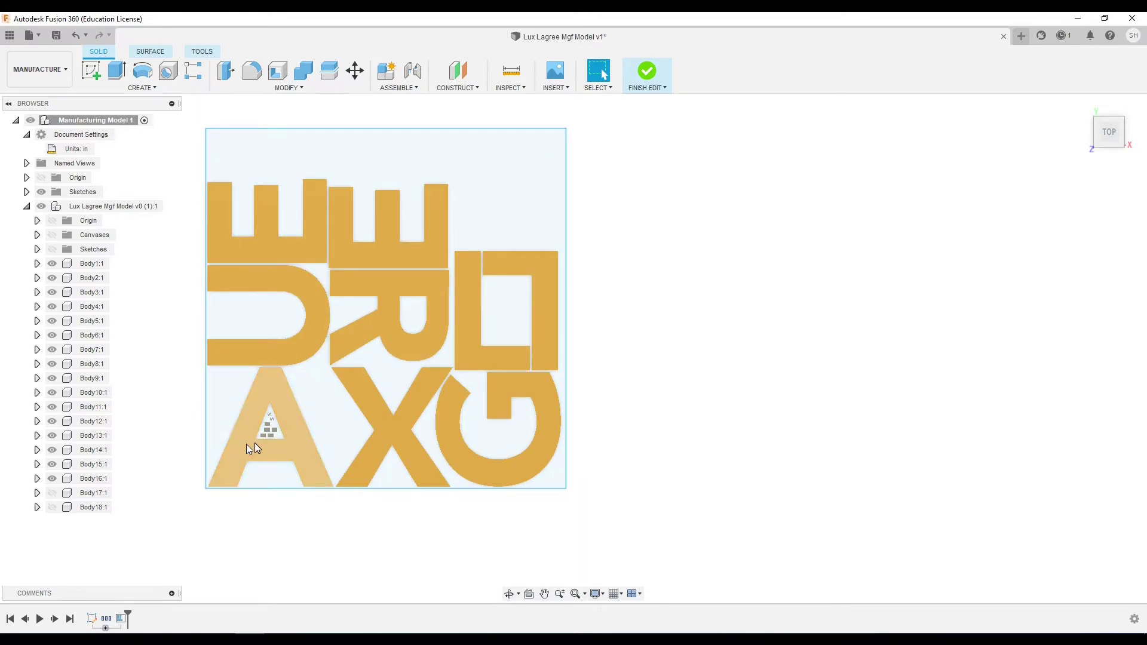
scroll(269, 436, "down", 2)
scroll(267, 435, "up", 8)
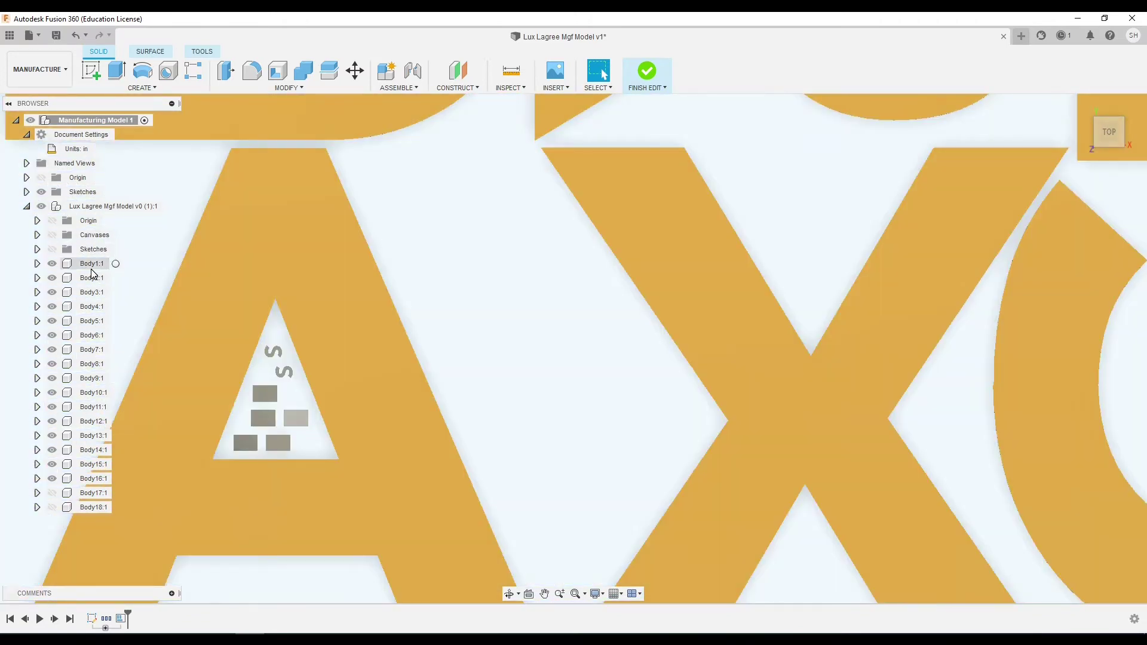
left_click(93, 263)
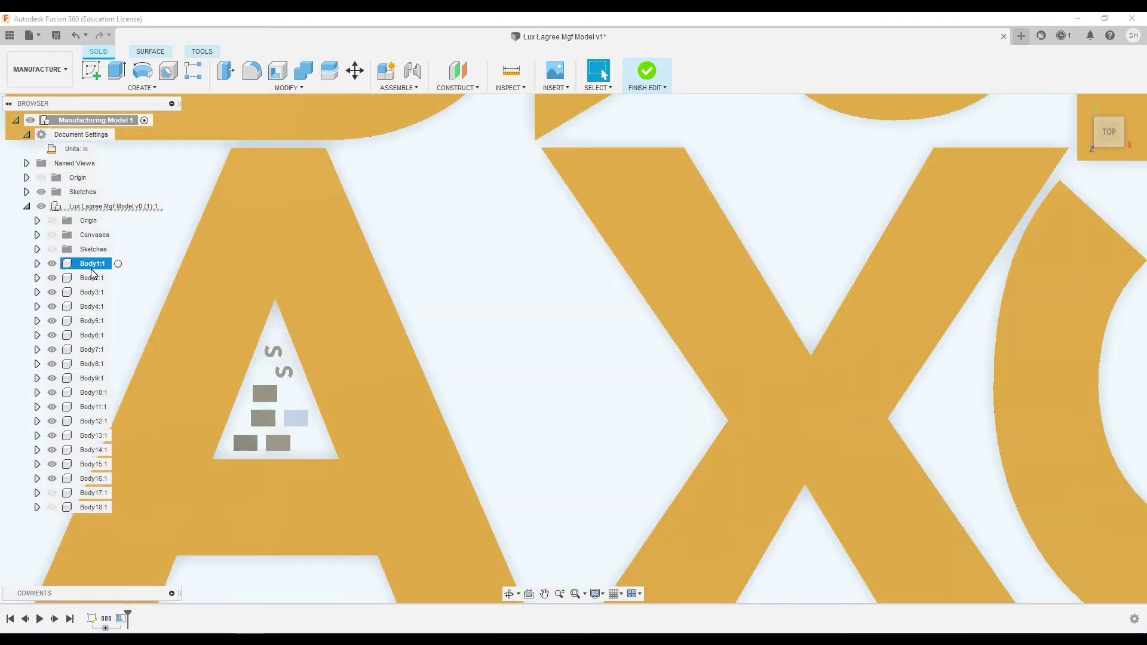
left_click(52, 264)
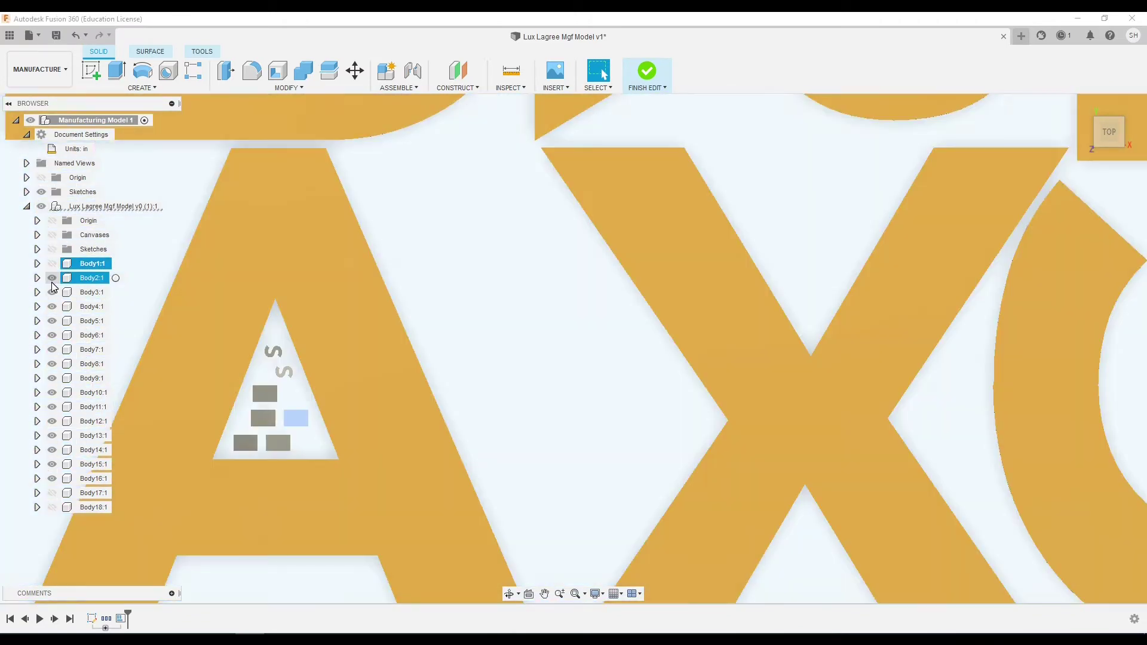
left_click(52, 278)
left_click(52, 293)
left_click(52, 292)
left_click(52, 278)
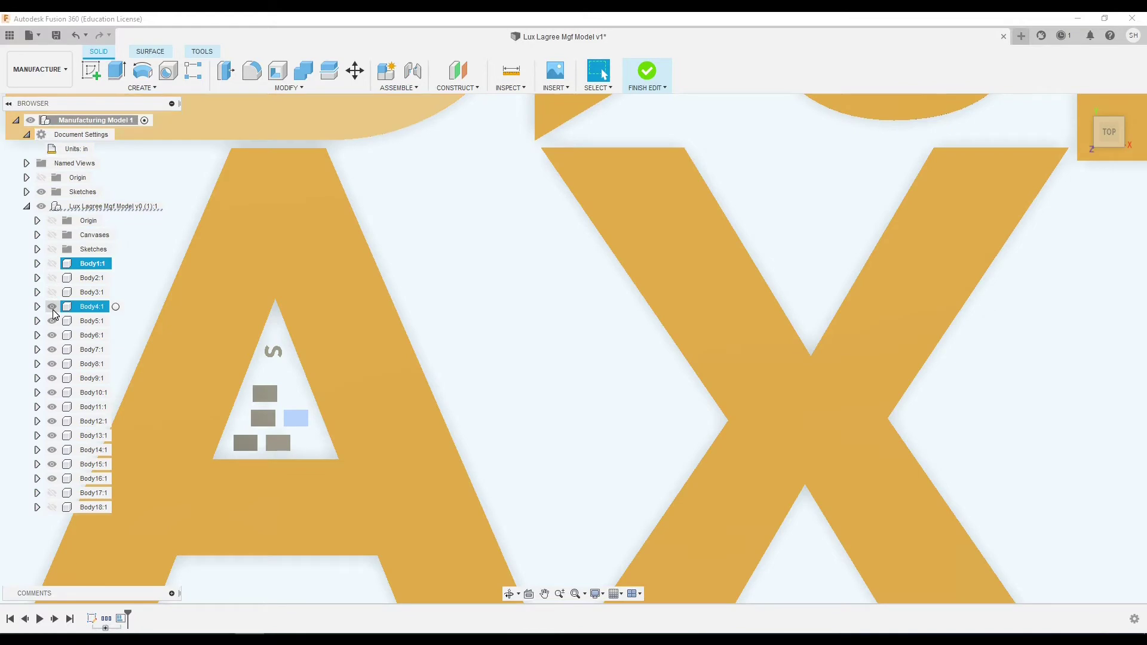
scroll(218, 461, "down", 8)
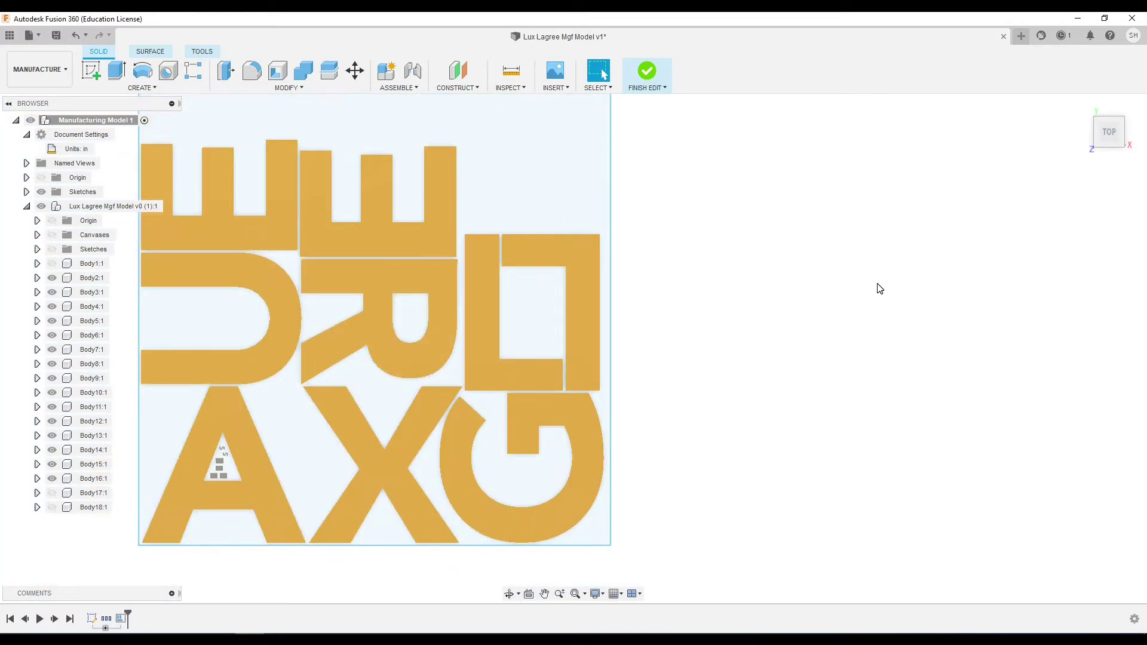
scroll(873, 306, "down", 4)
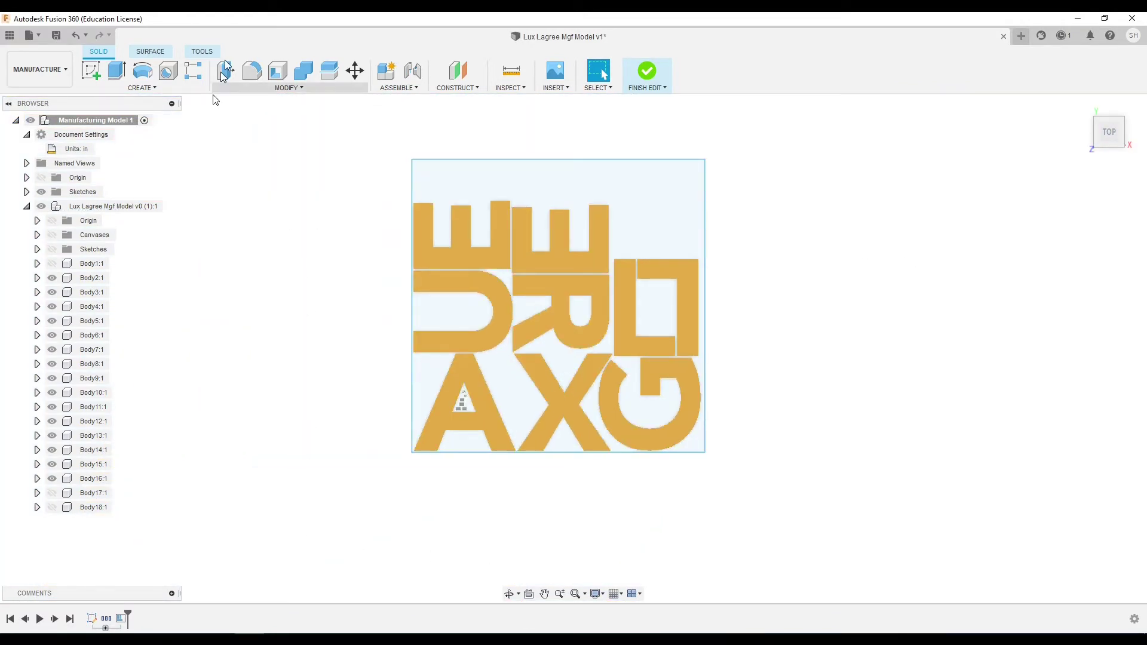
left_click(26, 206)
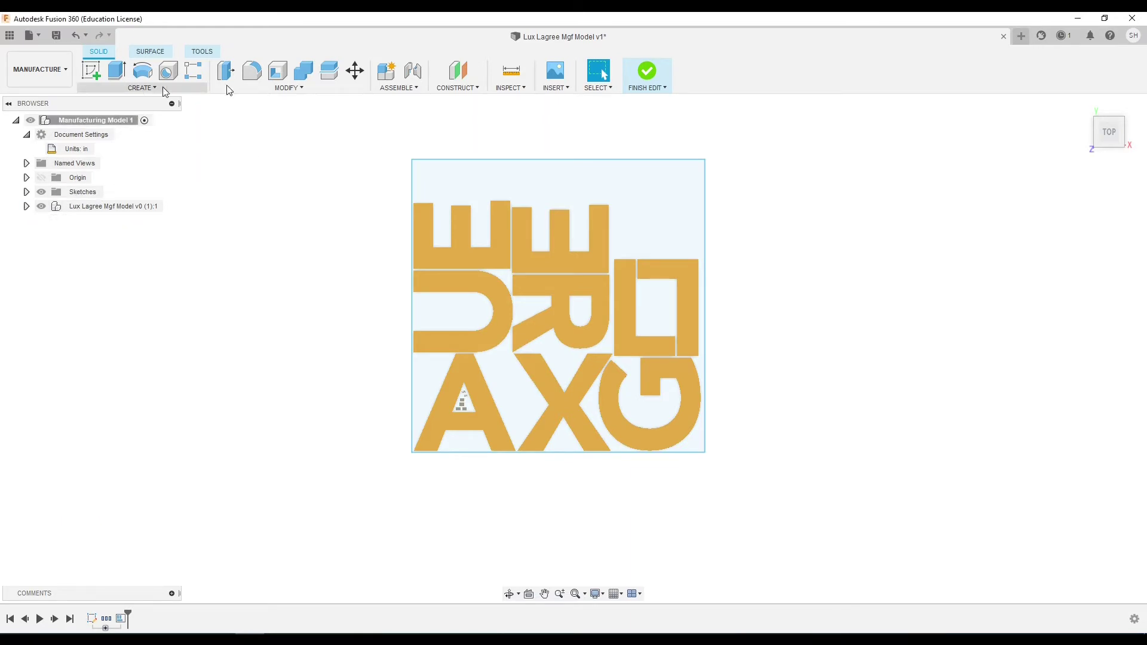
- Finish editing the manufacturing model and start a new milling setup
left_click(644, 73)
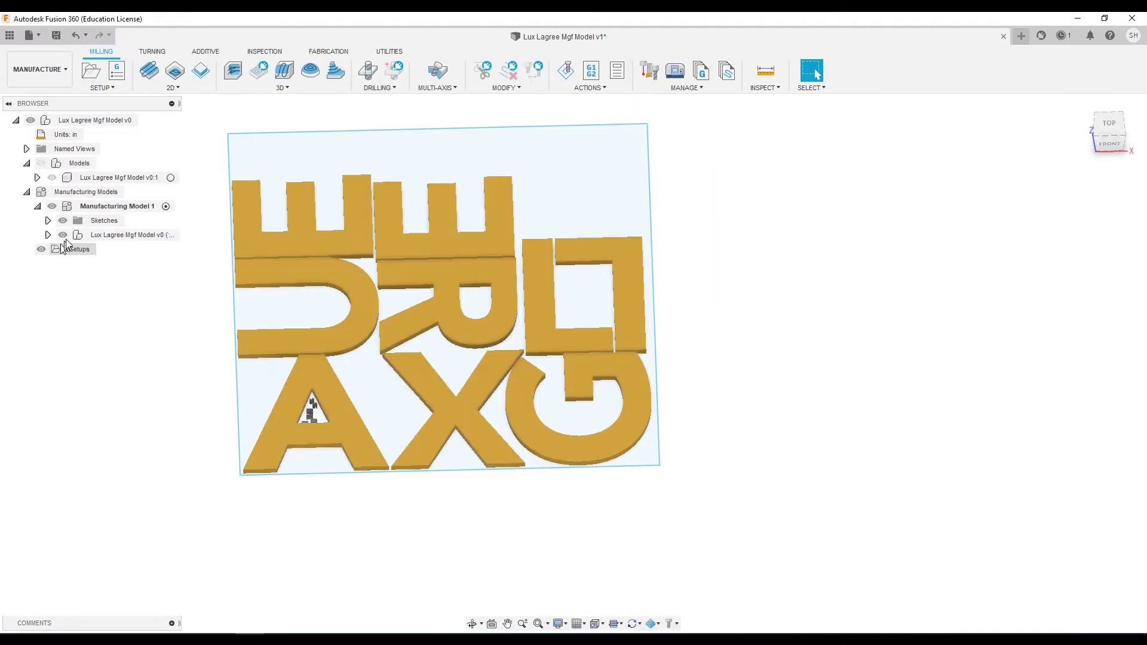
left_click(102, 87)
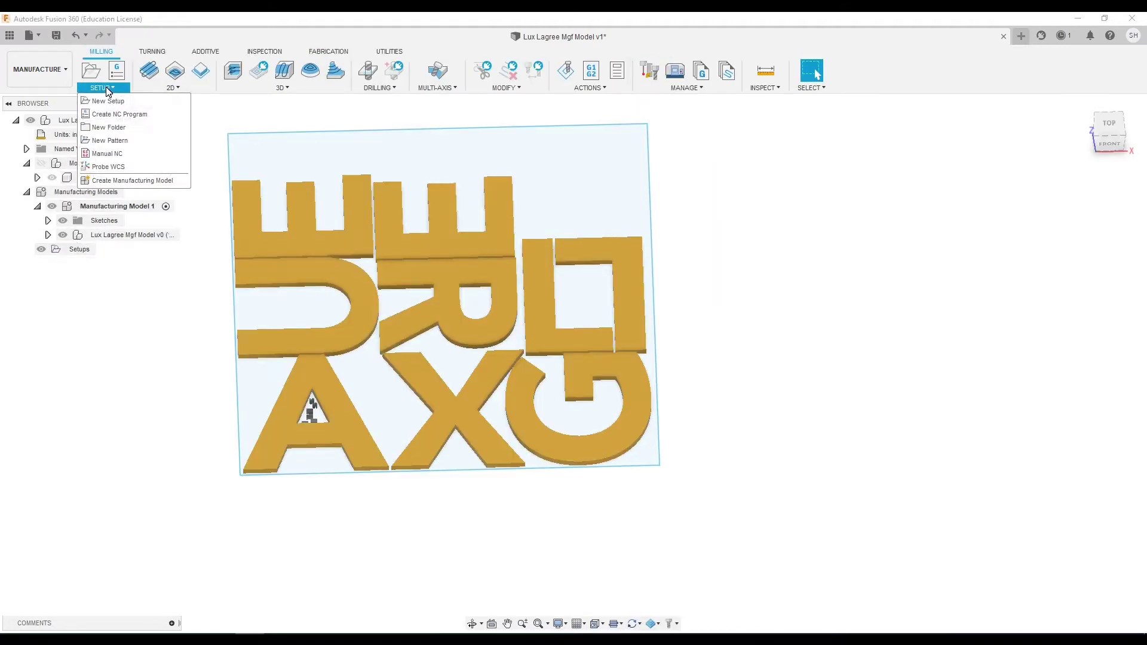
left_click(108, 101)
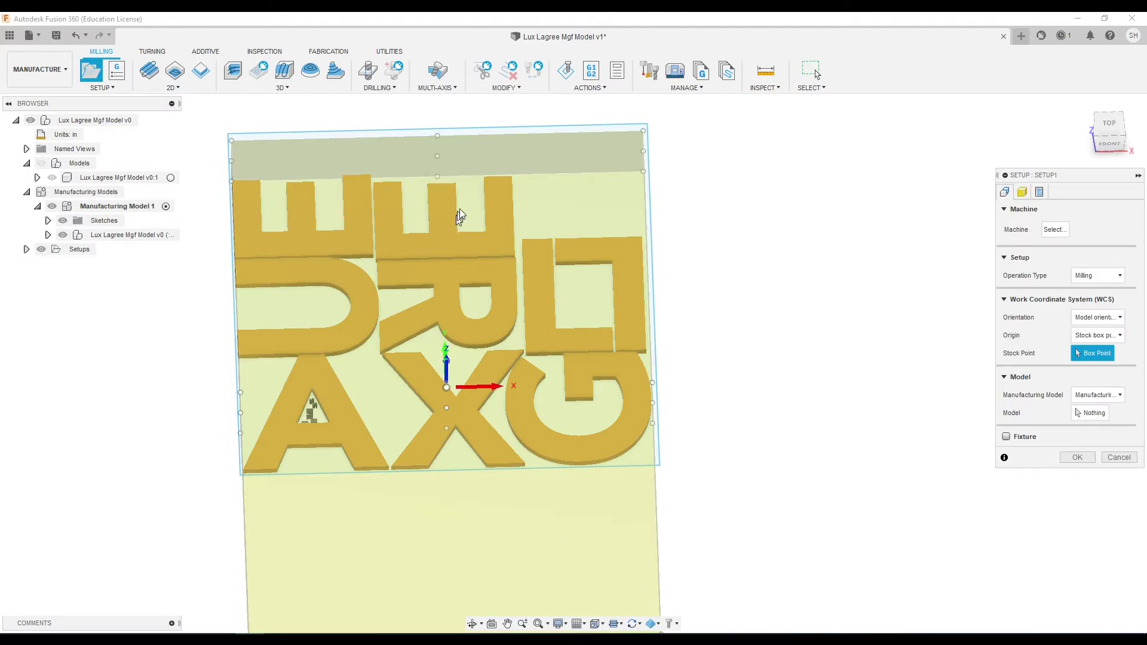
left_click(1091, 413)
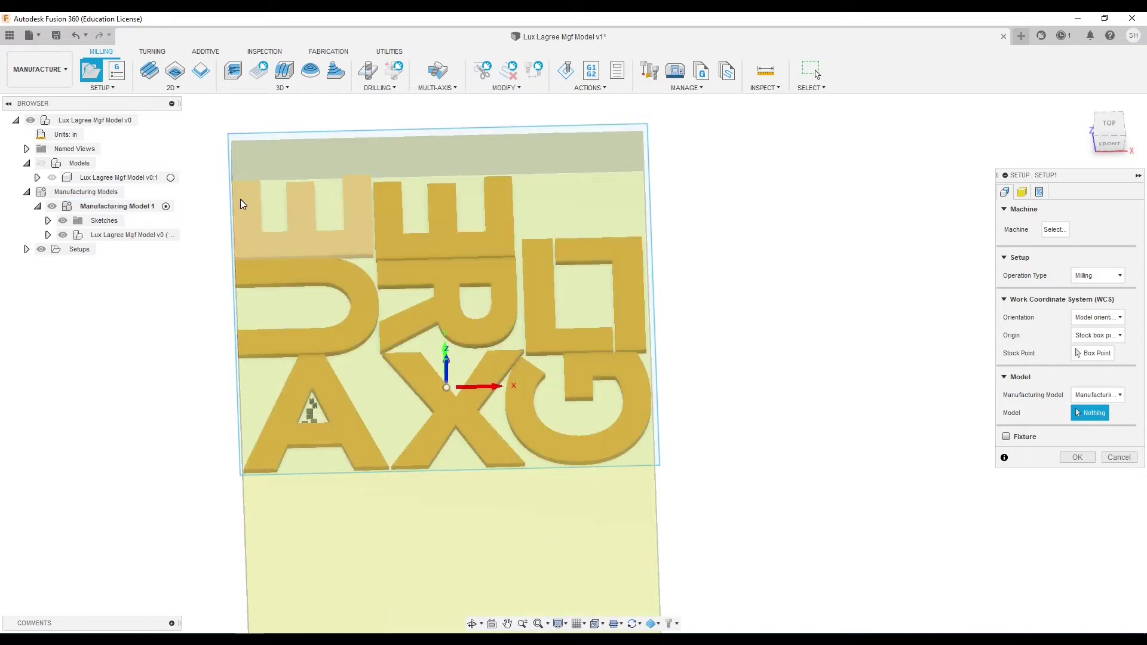
- Pick the E, U, R, L, G, X and A letters, then the whole sheet as the setup model
left_click(239, 205)
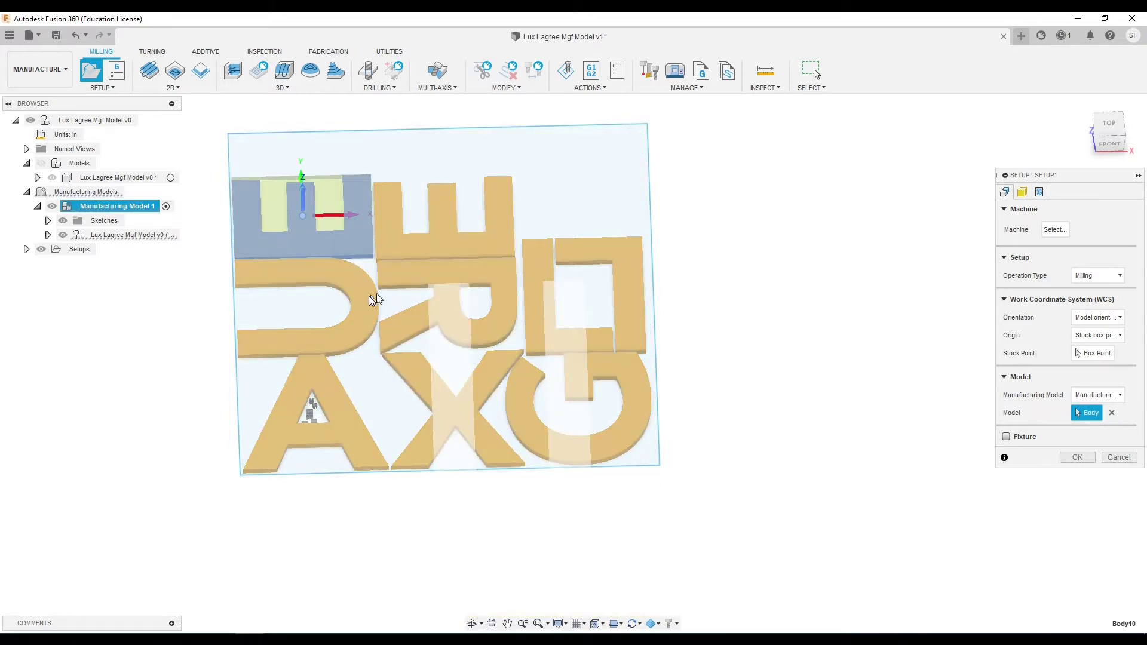
left_click(363, 299)
left_click(388, 253)
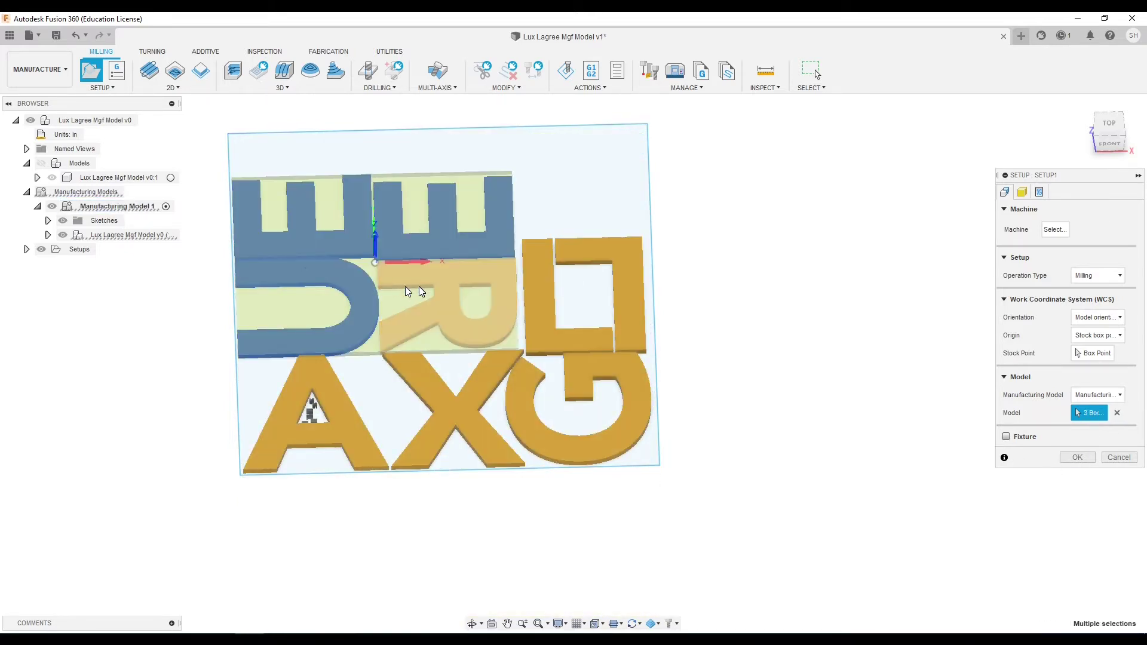
left_click(396, 273)
left_click(551, 258)
left_click(578, 252)
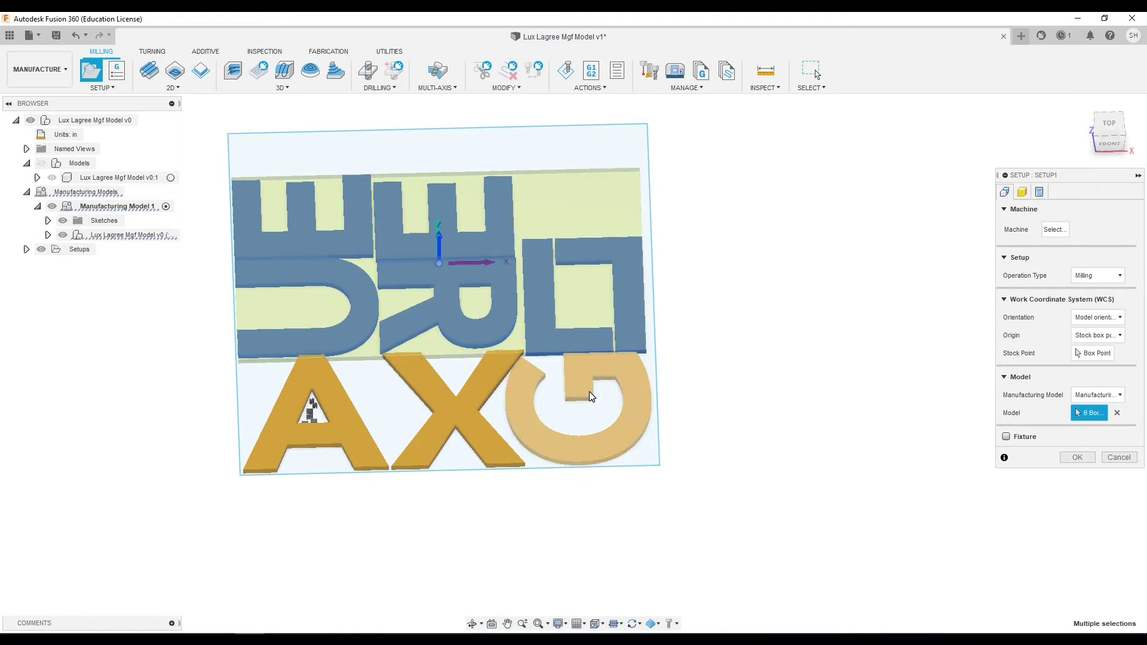
left_click(579, 384)
left_click(486, 392)
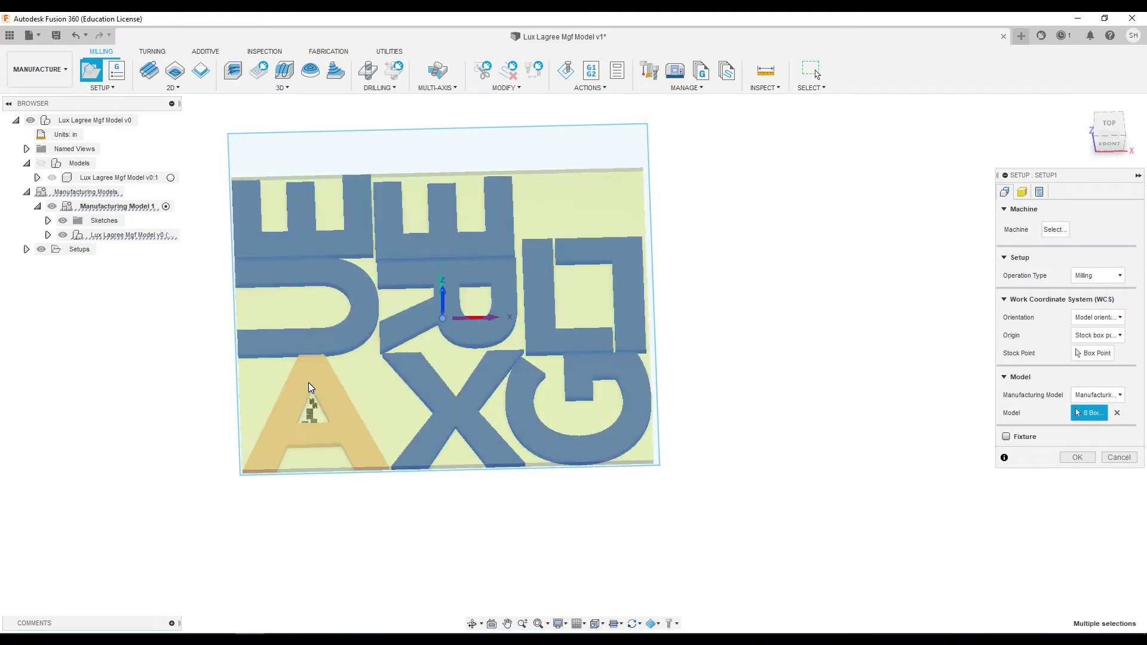
left_click(309, 382)
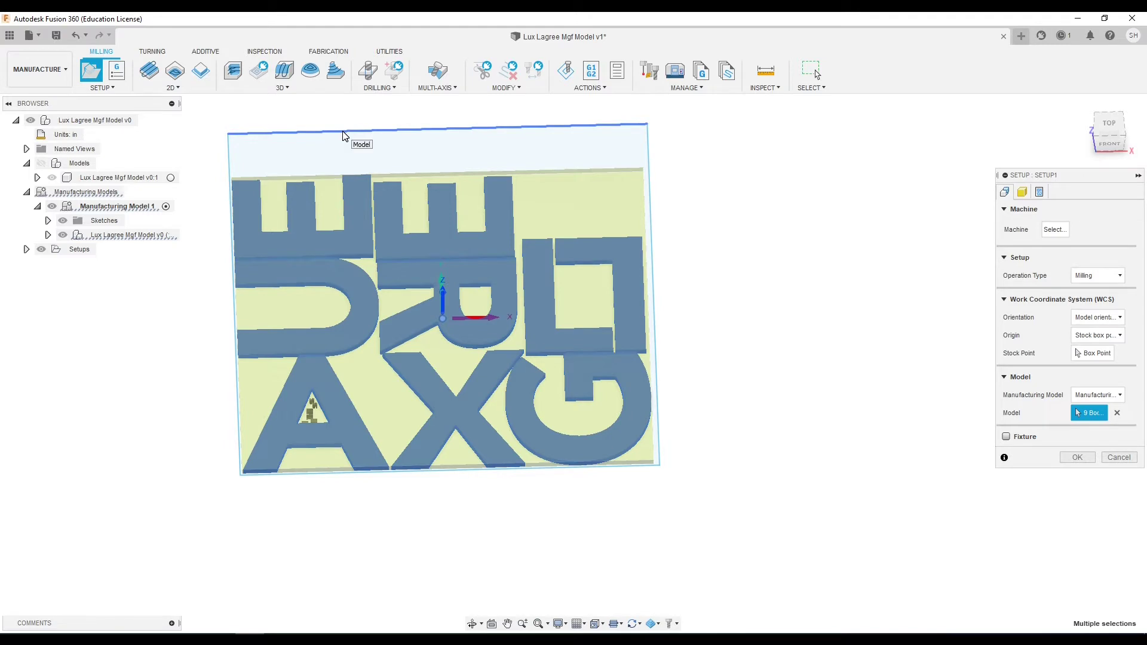
left_click(345, 136)
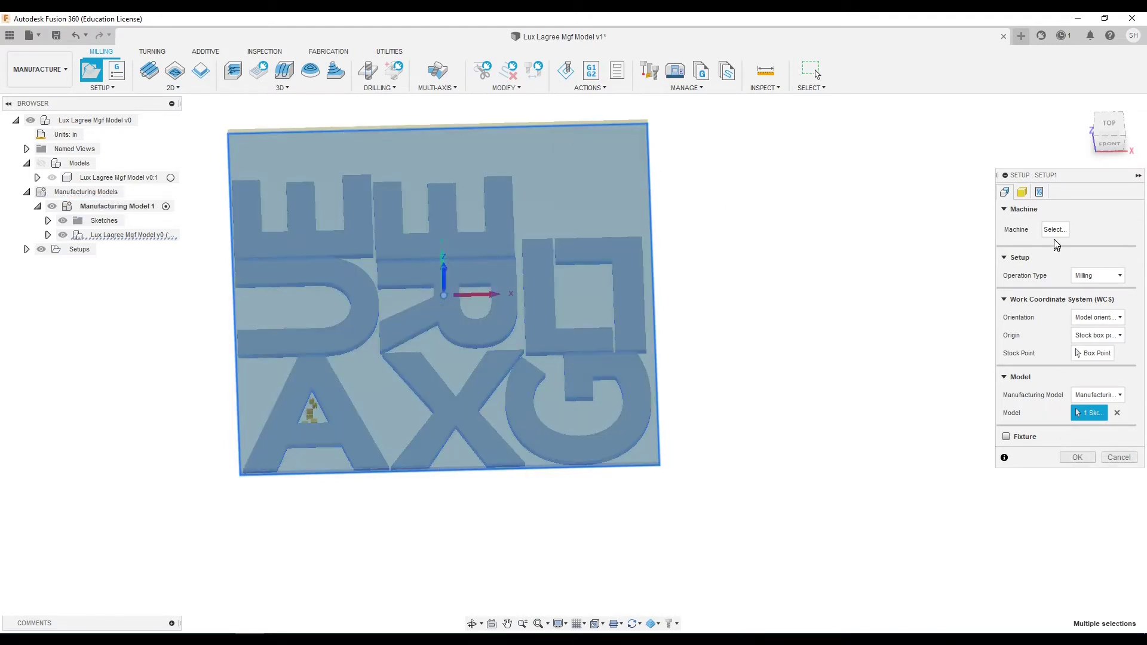
- Set the stock side and top offsets to 0 in, giving 48 × 48 × 0.75 in stock
left_click(1024, 193)
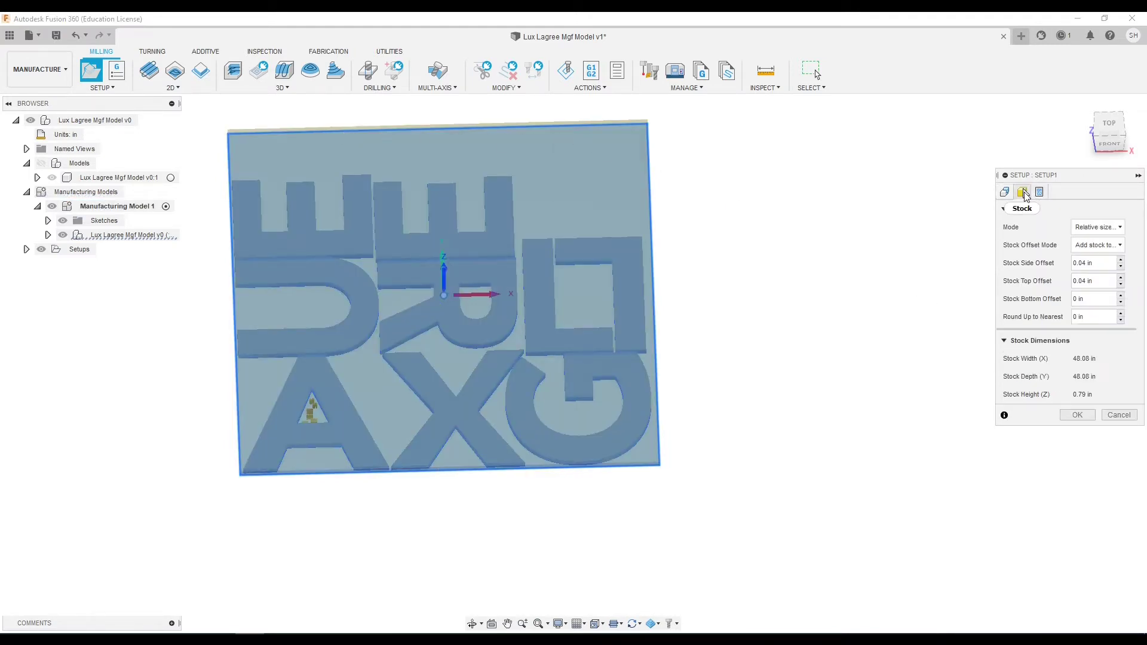
left_click(1121, 268)
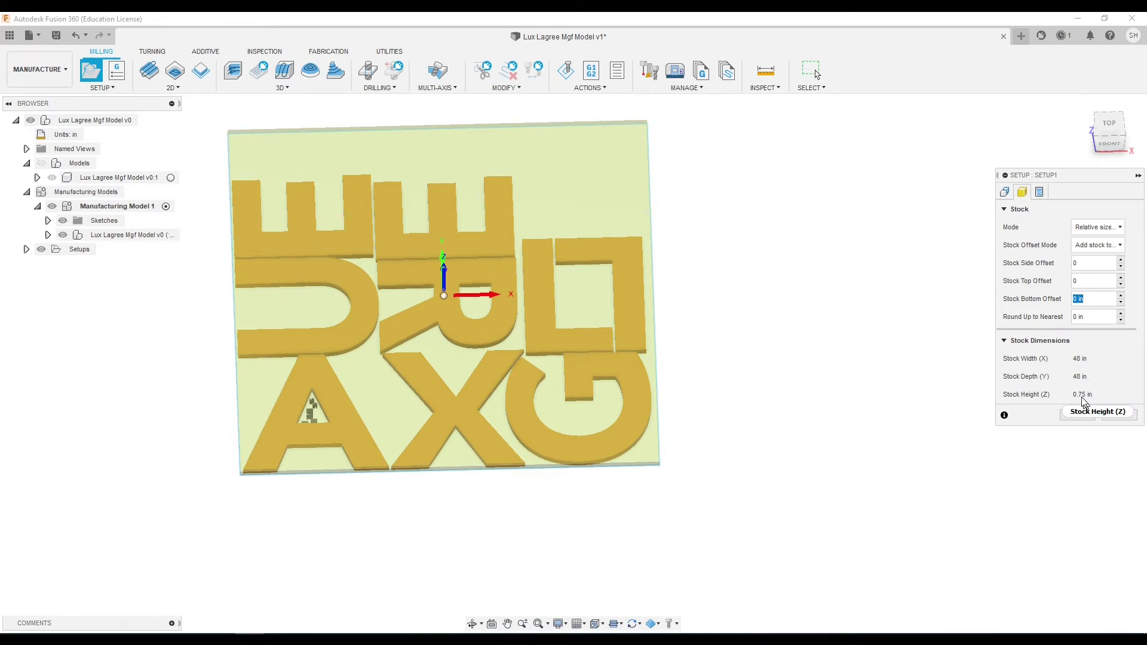
left_click(1004, 192)
left_click(1098, 317)
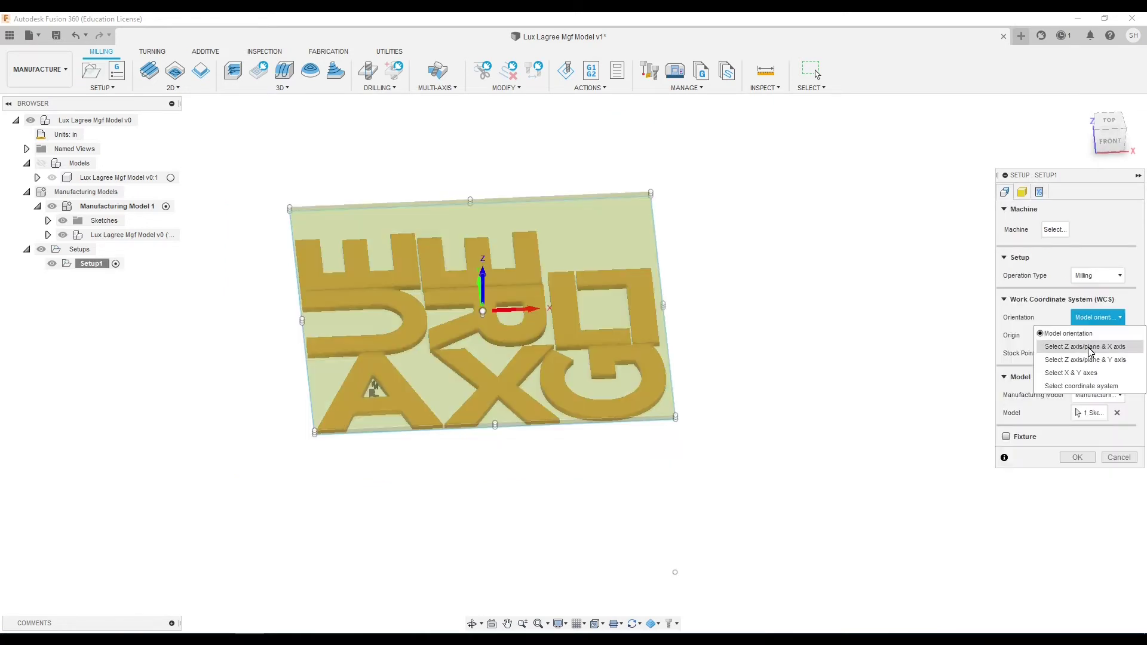
- Orient Setup1 by Z and X axes, set the origin to the stock's lower-left box point, and finish the setup
left_click(1085, 347)
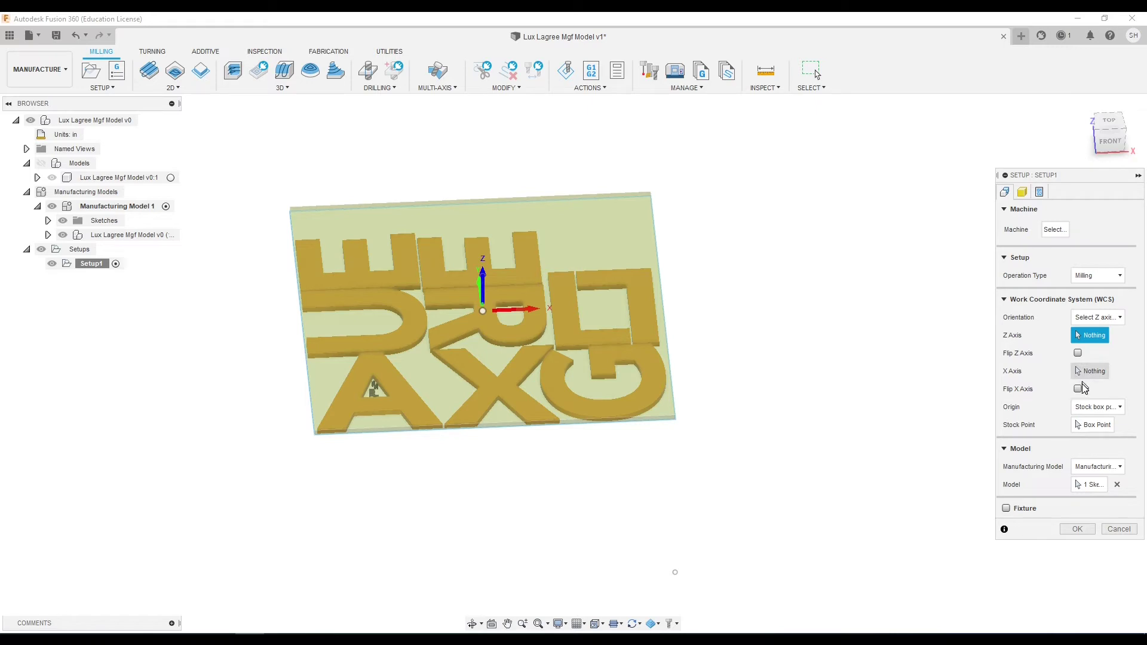
left_click(1085, 425)
left_click(1086, 408)
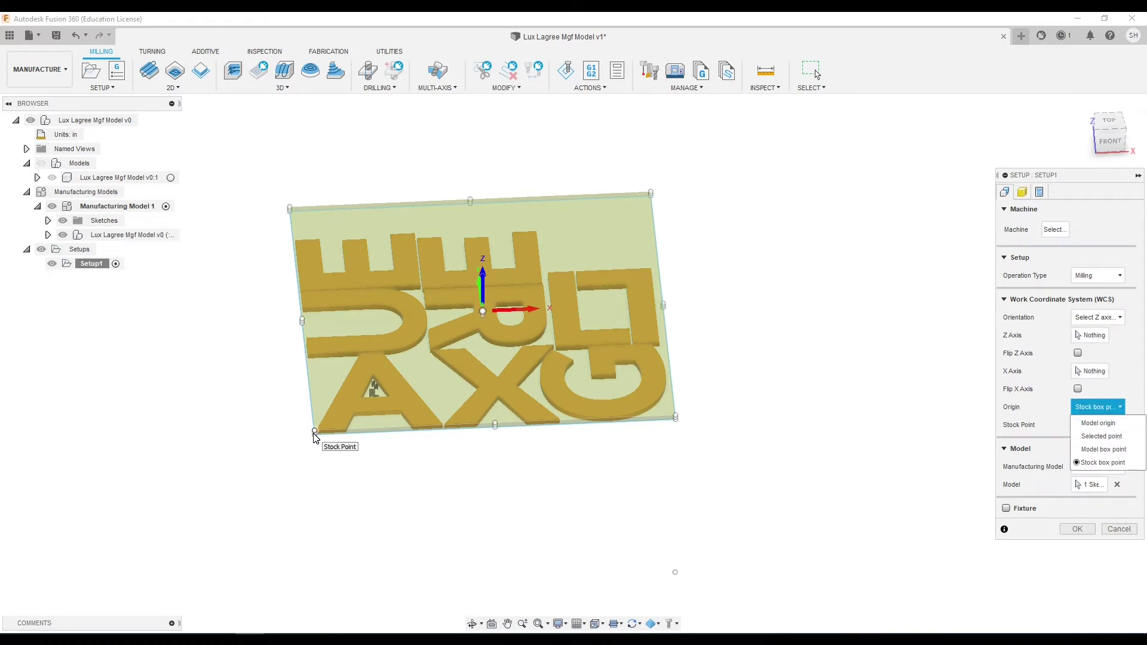
scroll(315, 439, "up", 5)
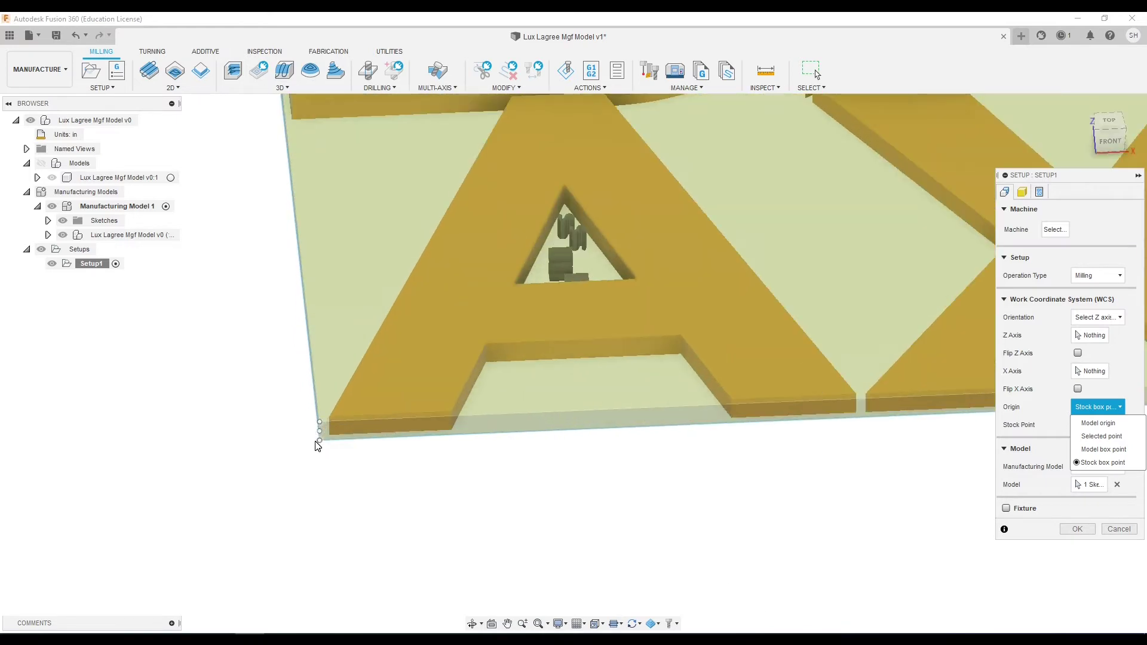
left_click(319, 442)
scroll(318, 445, "down", 6)
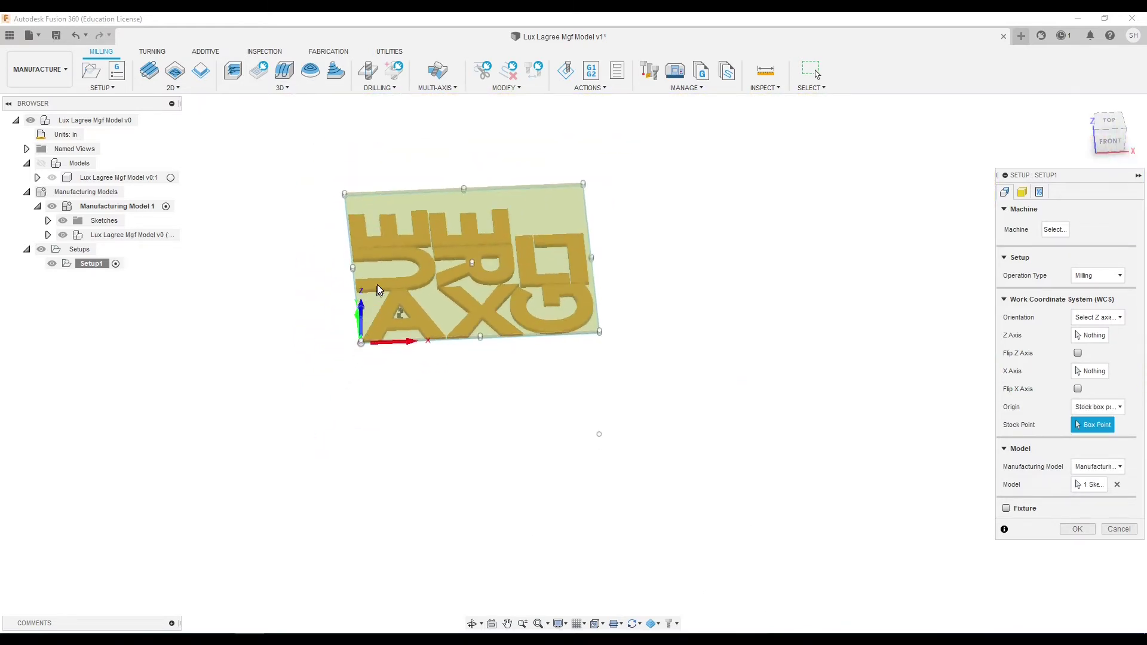
scroll(372, 349, "up", 4)
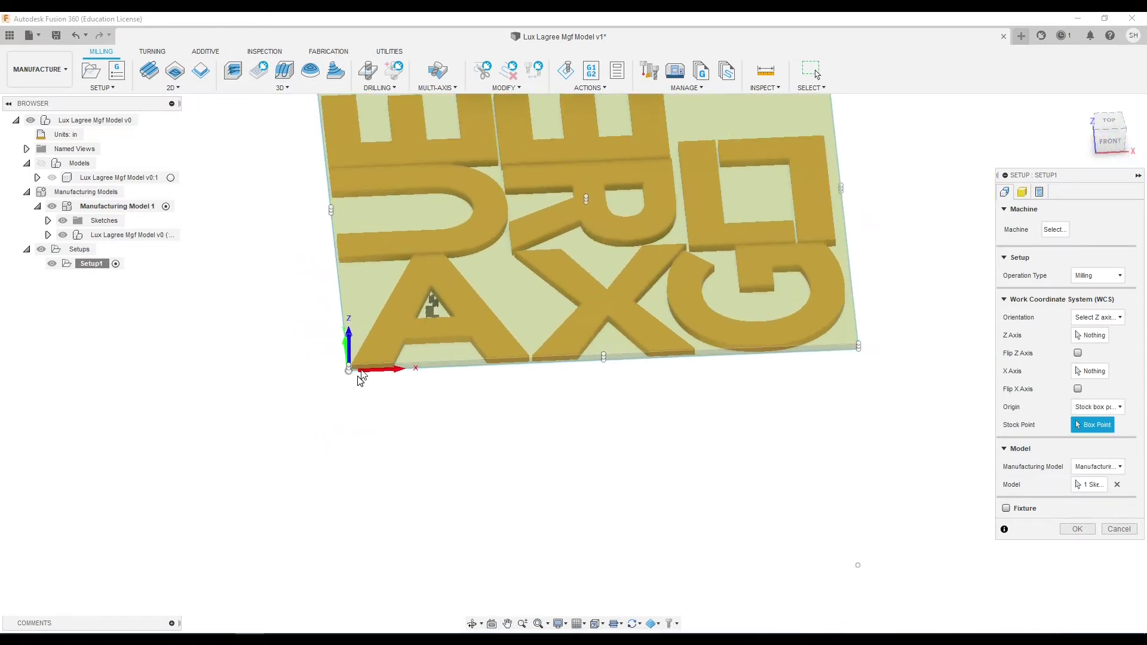
scroll(346, 379, "up", 5)
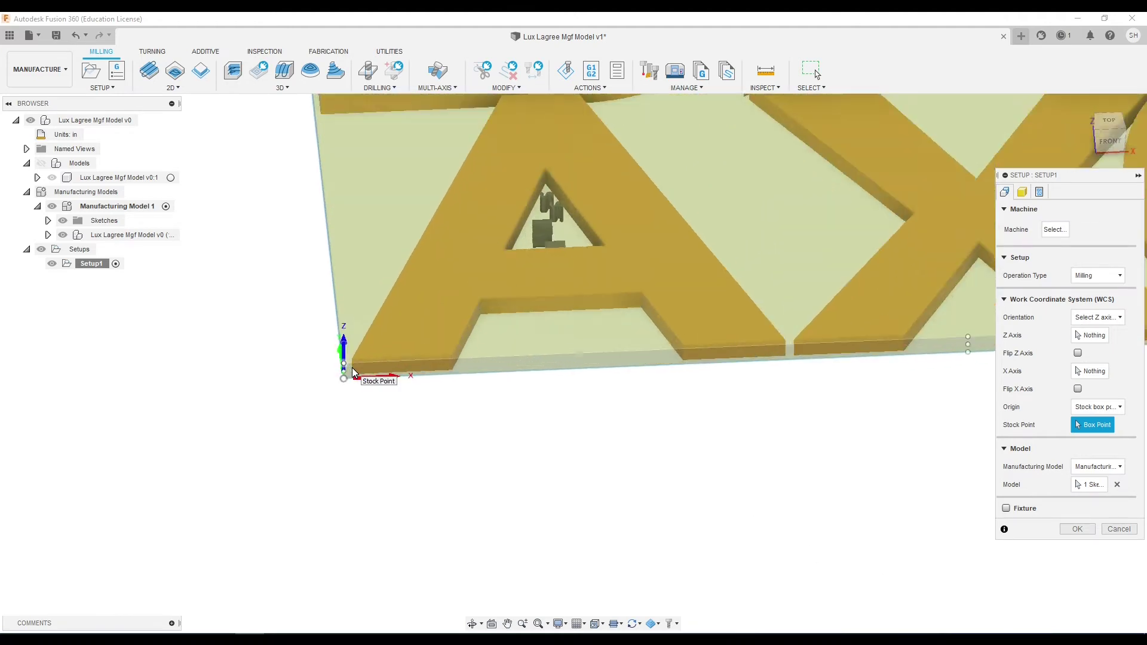
scroll(345, 377, "down", 7)
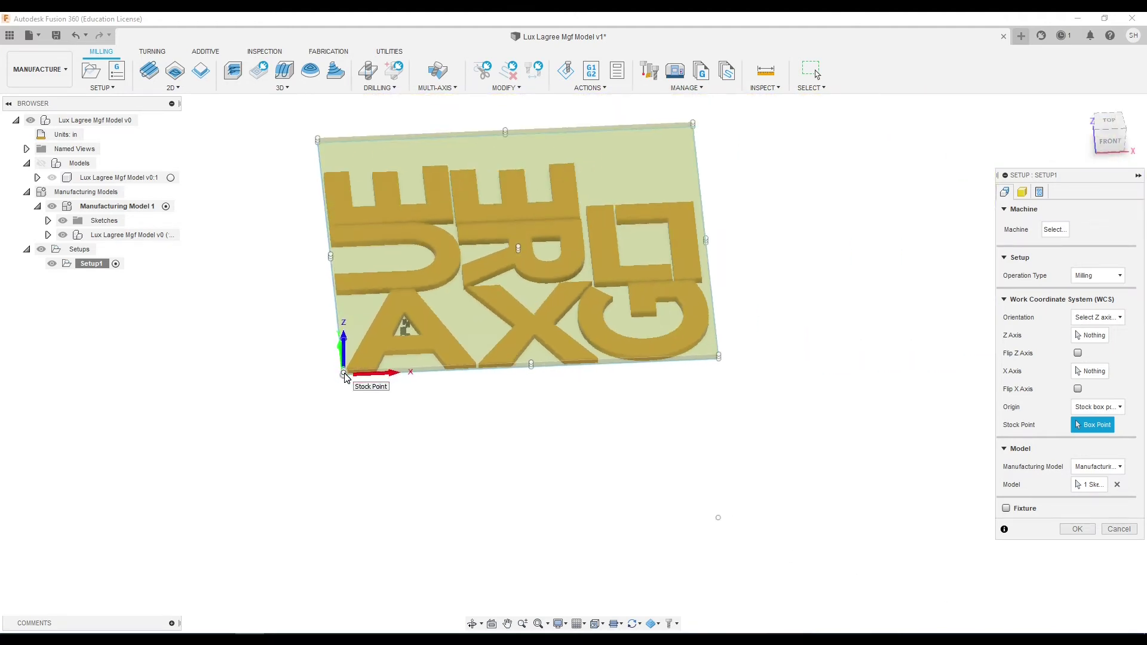
scroll(720, 224, "up", 3)
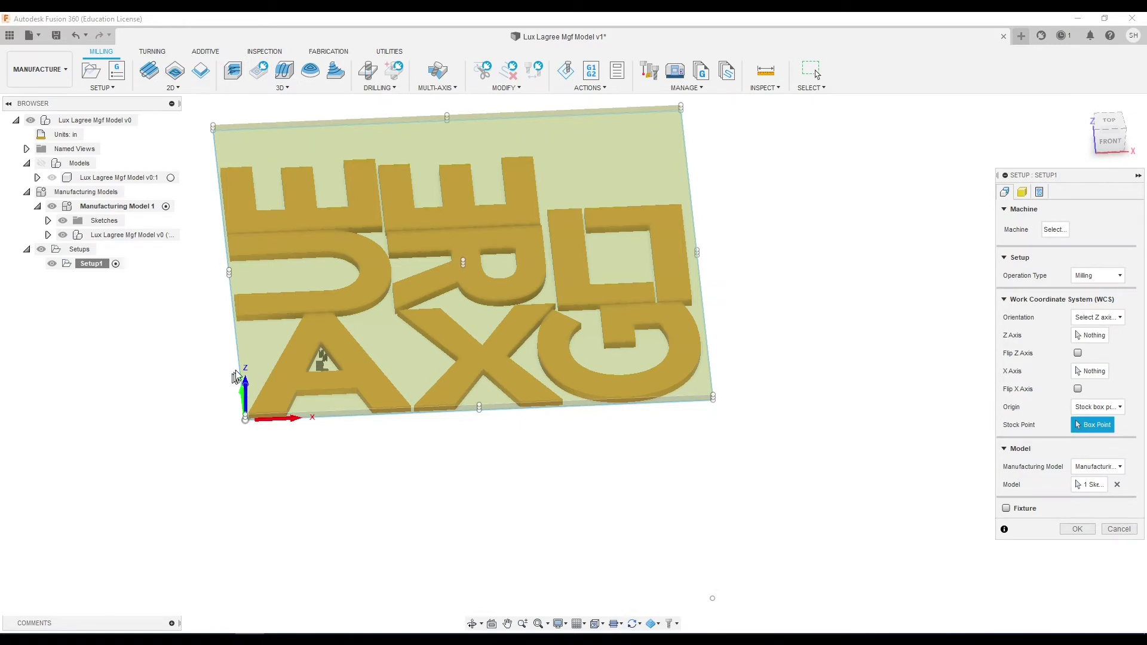
key("Return")
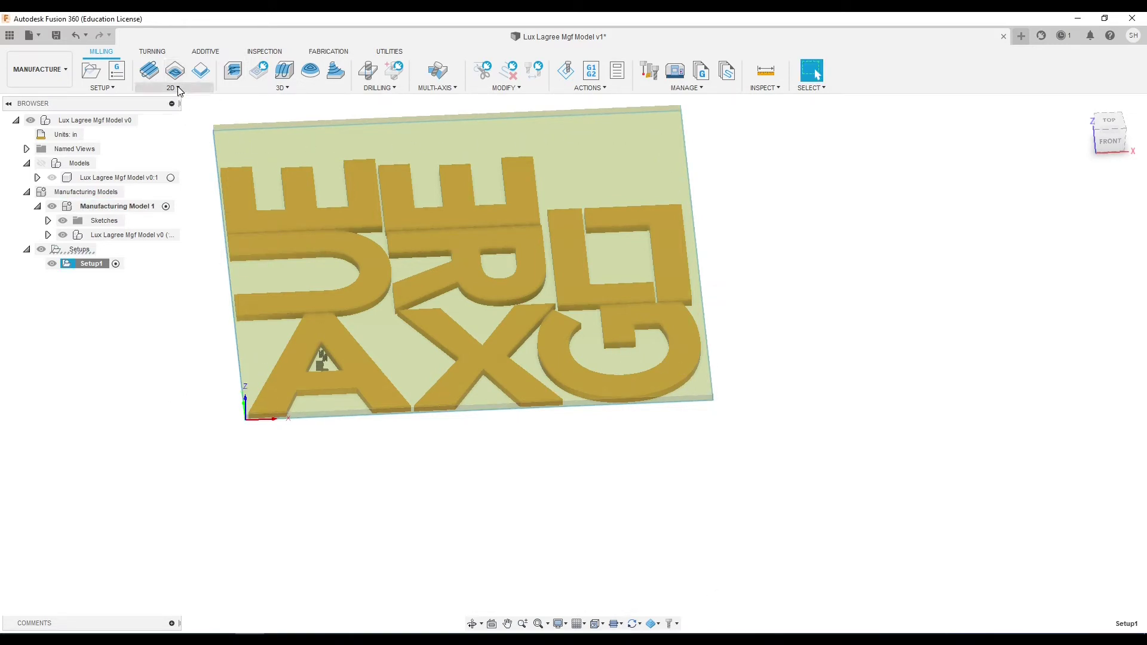
- Start a 2D Contour toolpath, then clear the mistakenly picked U and E outlines
left_click(178, 89)
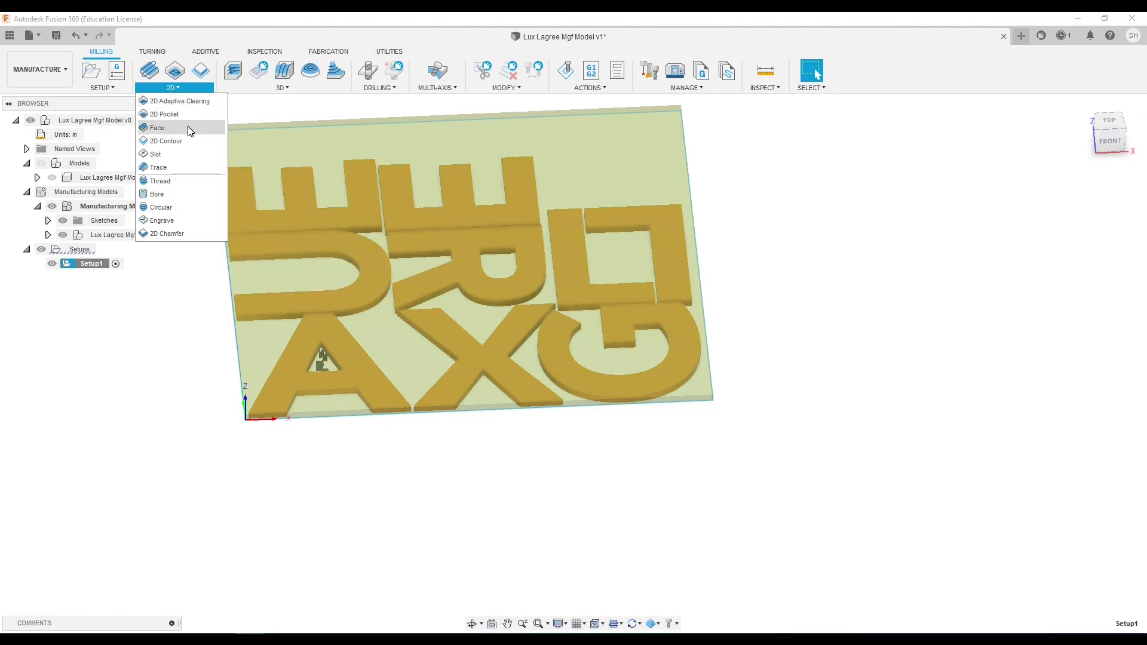
left_click(192, 143)
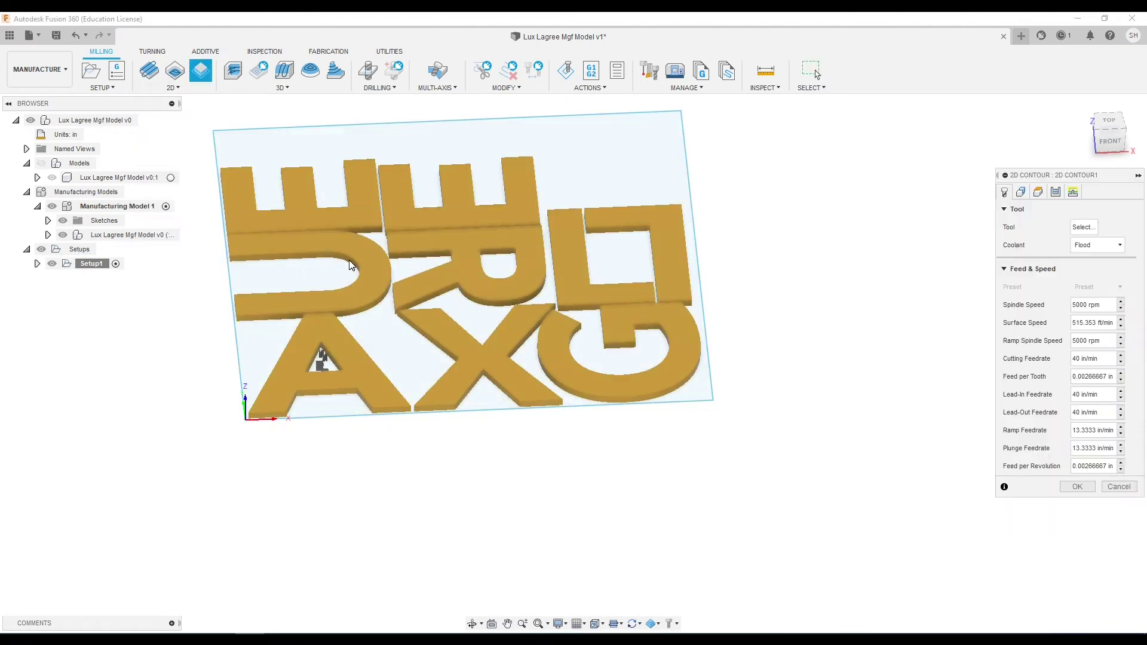
left_click(354, 269)
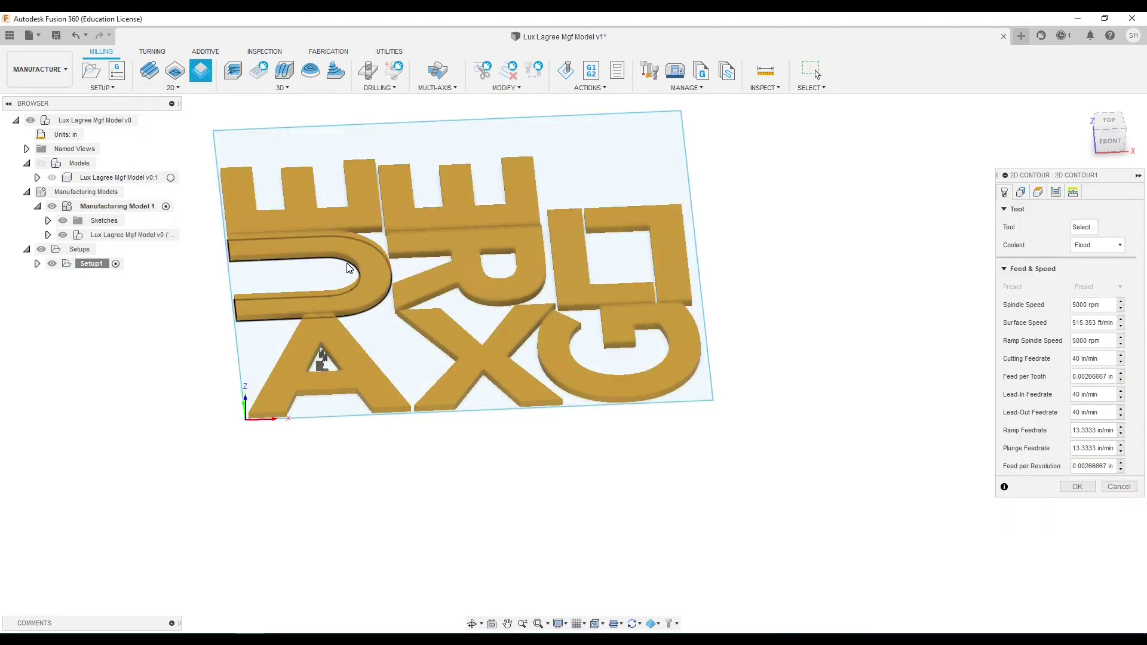
left_click(371, 233)
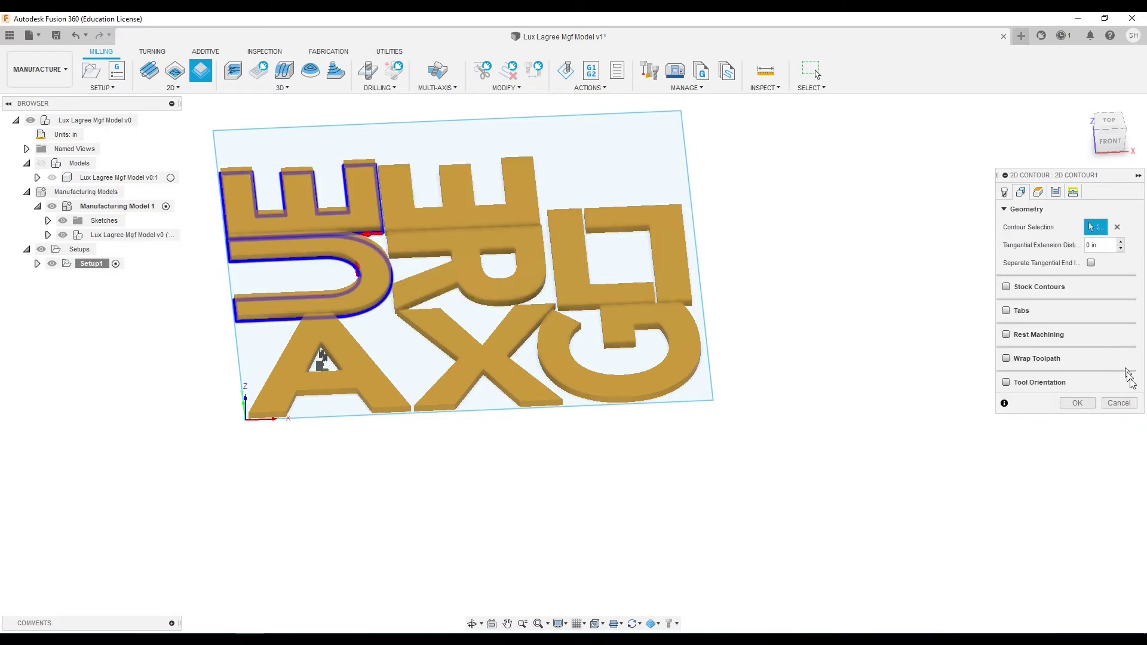
left_click(1117, 227)
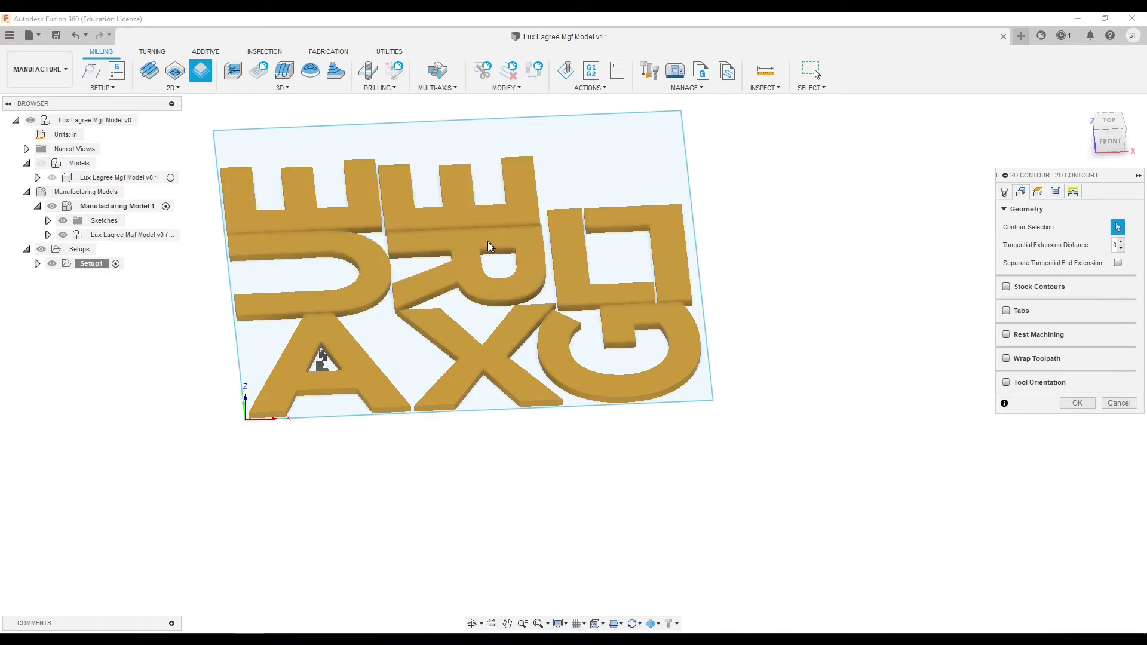
- Select the R's inner loop and the A's inner triangle as contours
left_click(495, 261)
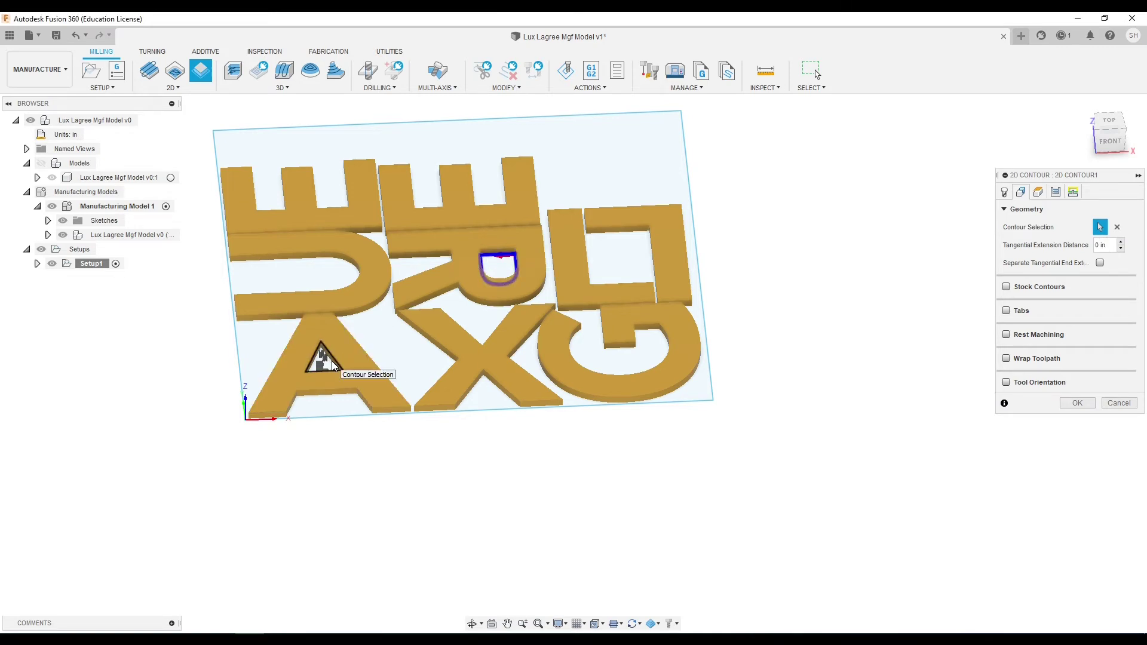
scroll(329, 364, "up", 6)
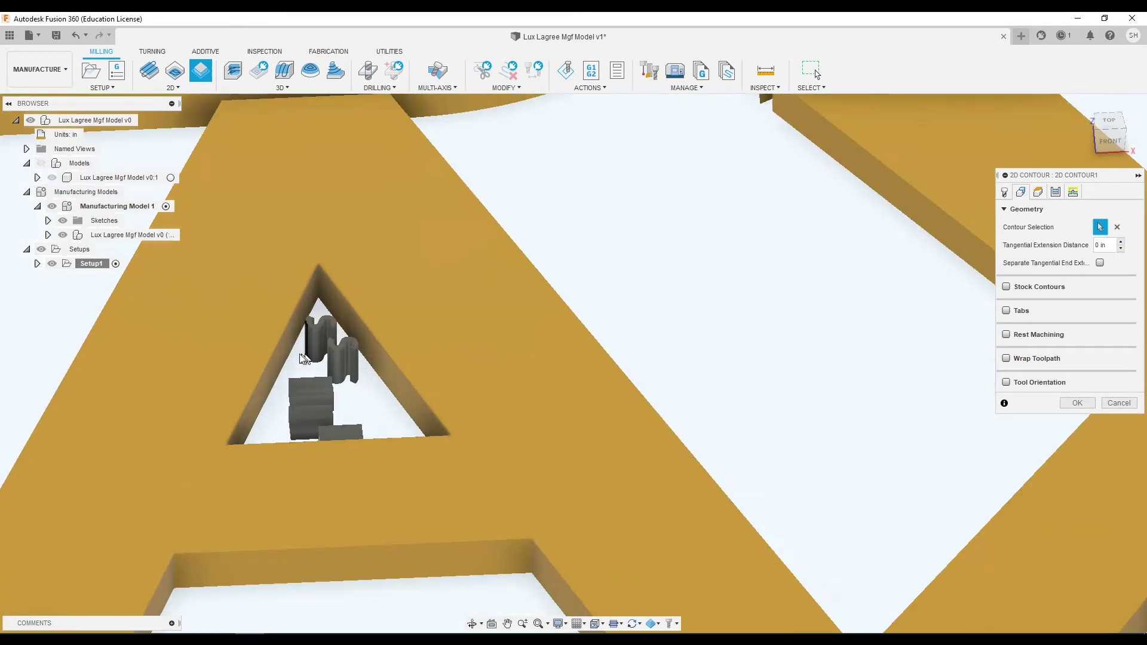
left_click(291, 354)
scroll(298, 359, "down", 8)
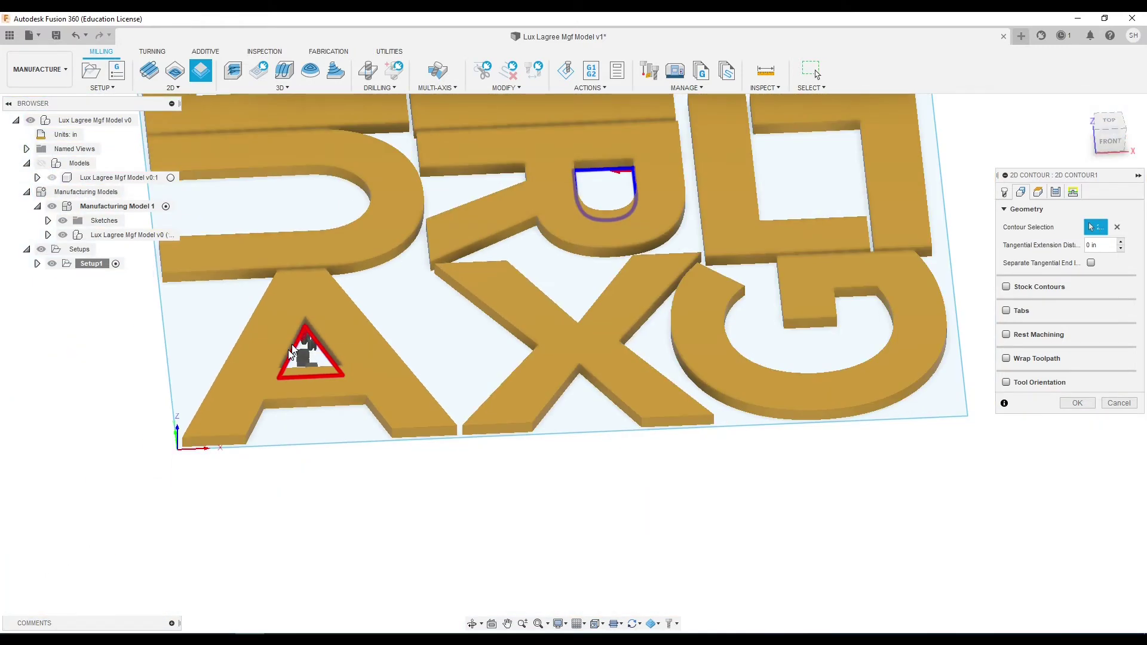
scroll(358, 202, "up", 2)
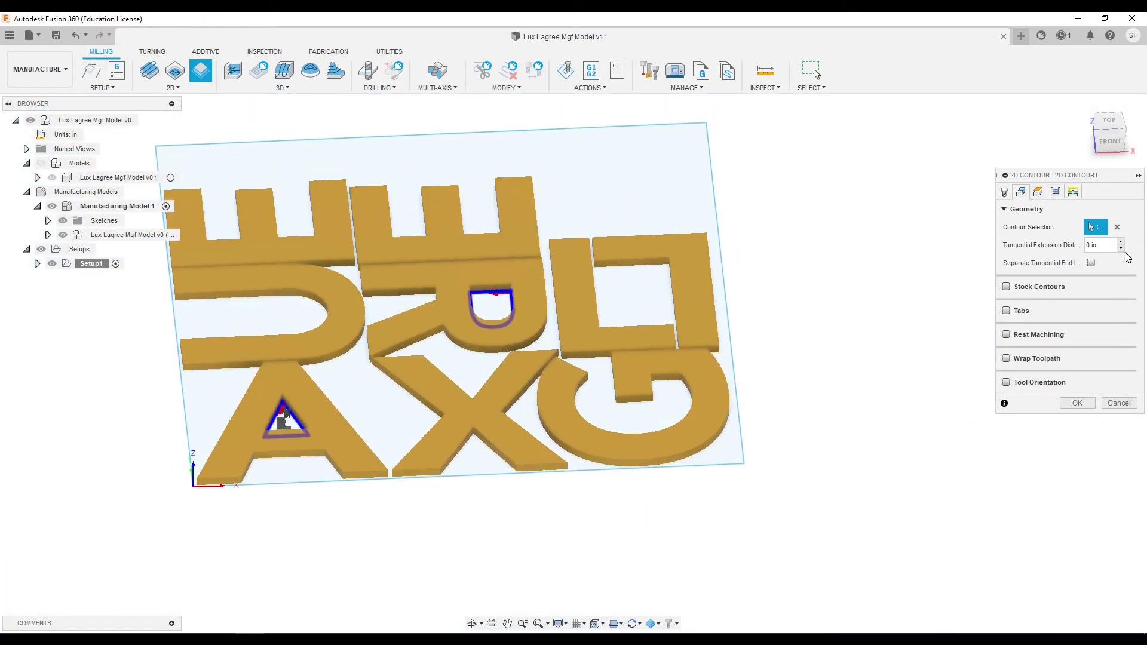
left_click(1005, 192)
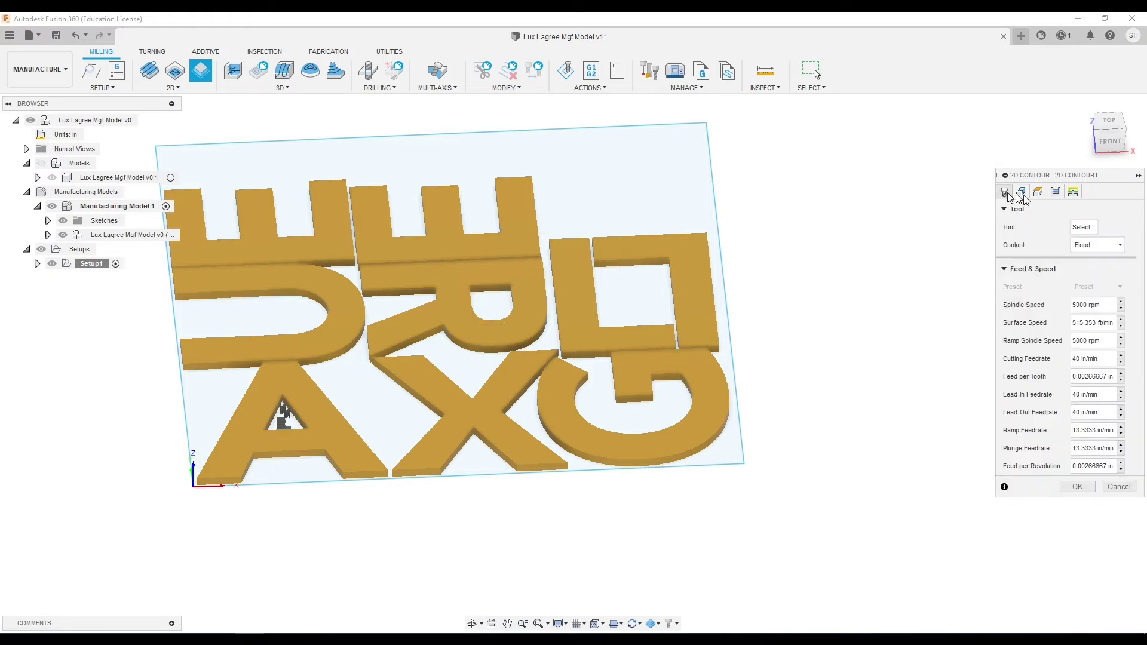
- Choose the Ø3.175 mm (1/8") flat end mill from the Local Library as the cutter
left_click(1088, 227)
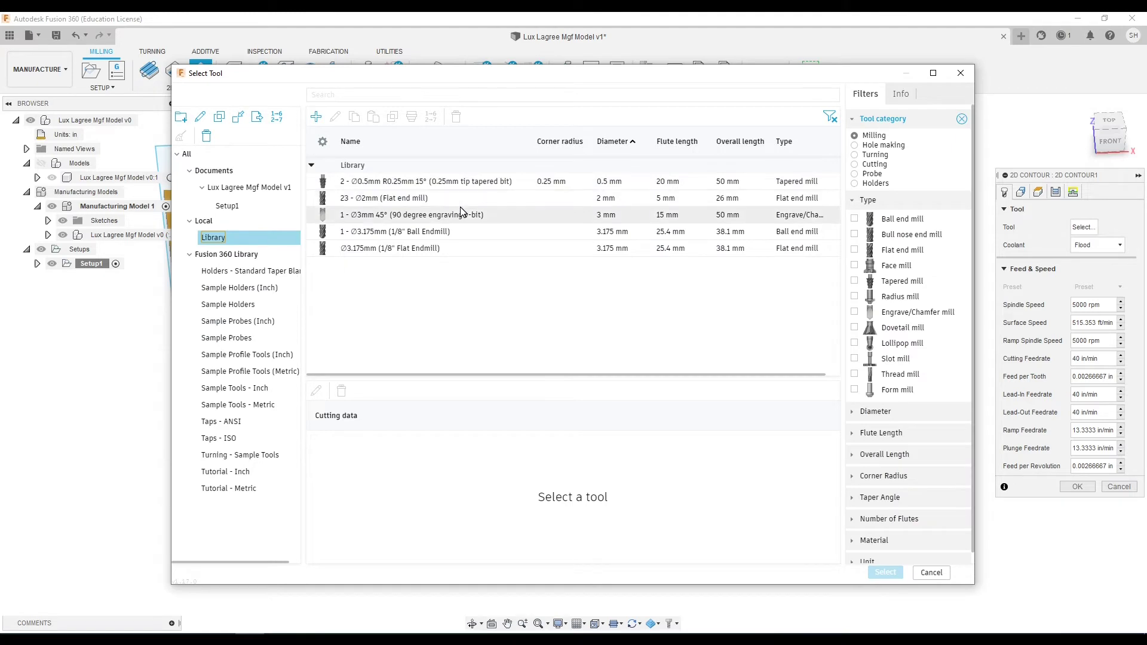
left_click(419, 237)
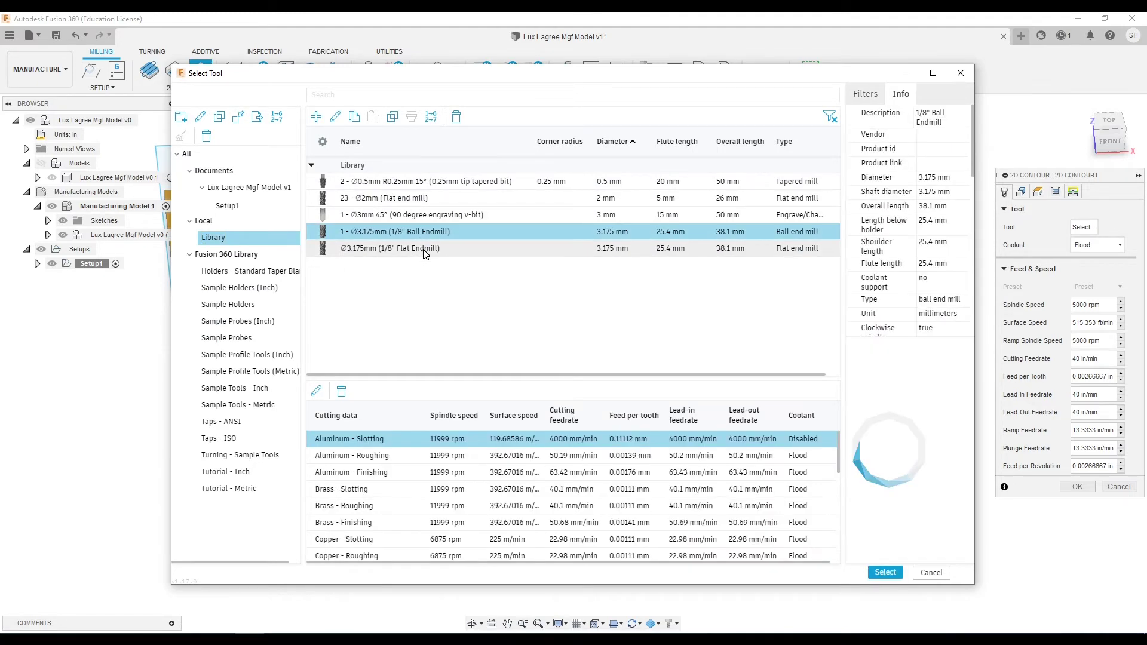
left_click(425, 249)
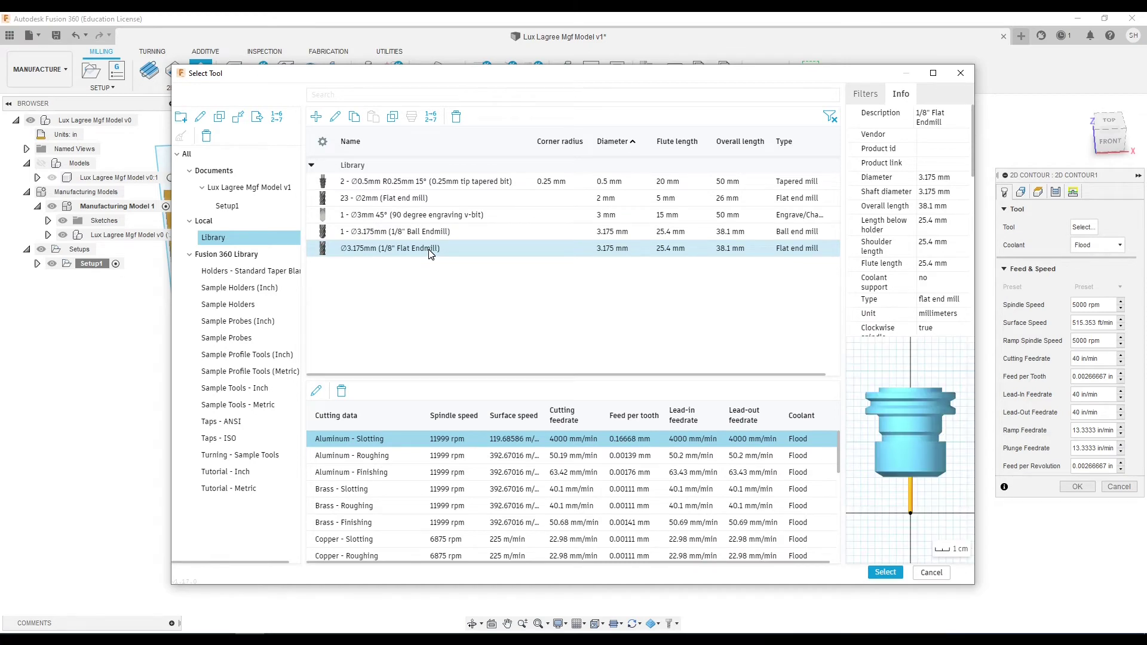
double_click(545, 248)
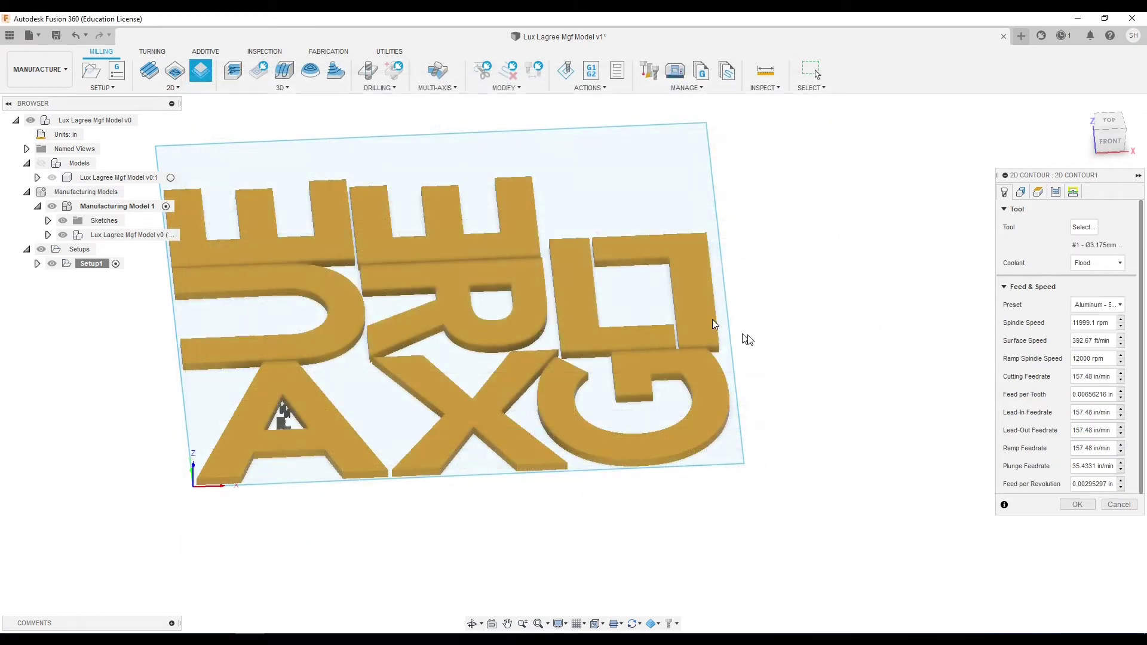
- Enable Multiple Depths with a 0.08 in maximum roughing stepdown and create 2D Contour1
left_click(1038, 192)
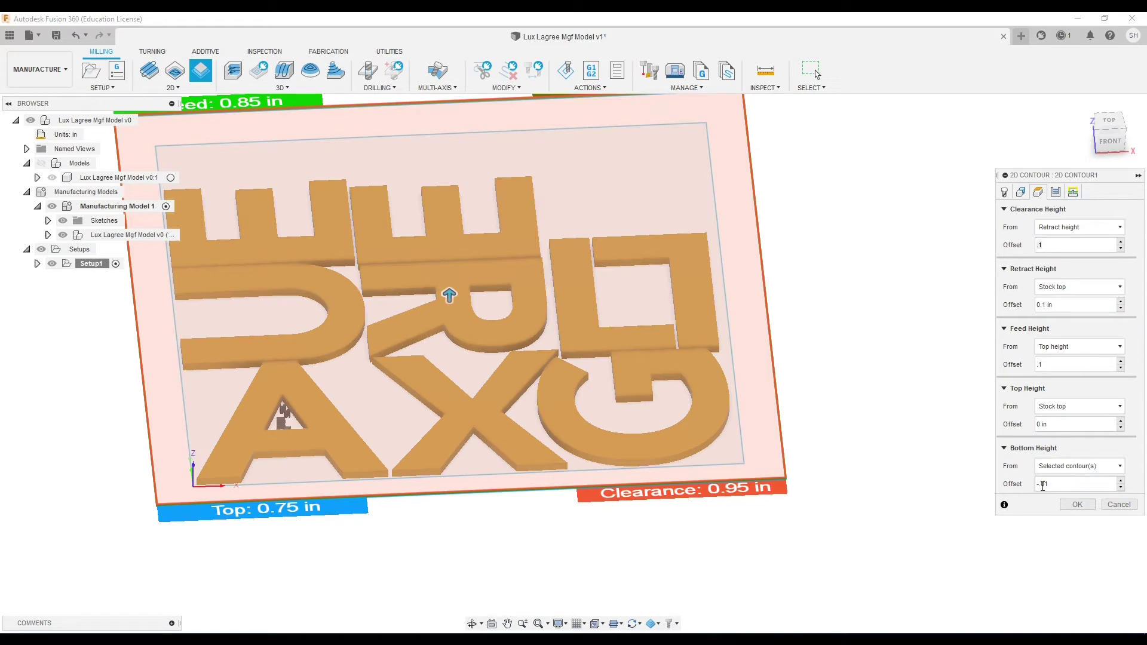
left_click(1056, 192)
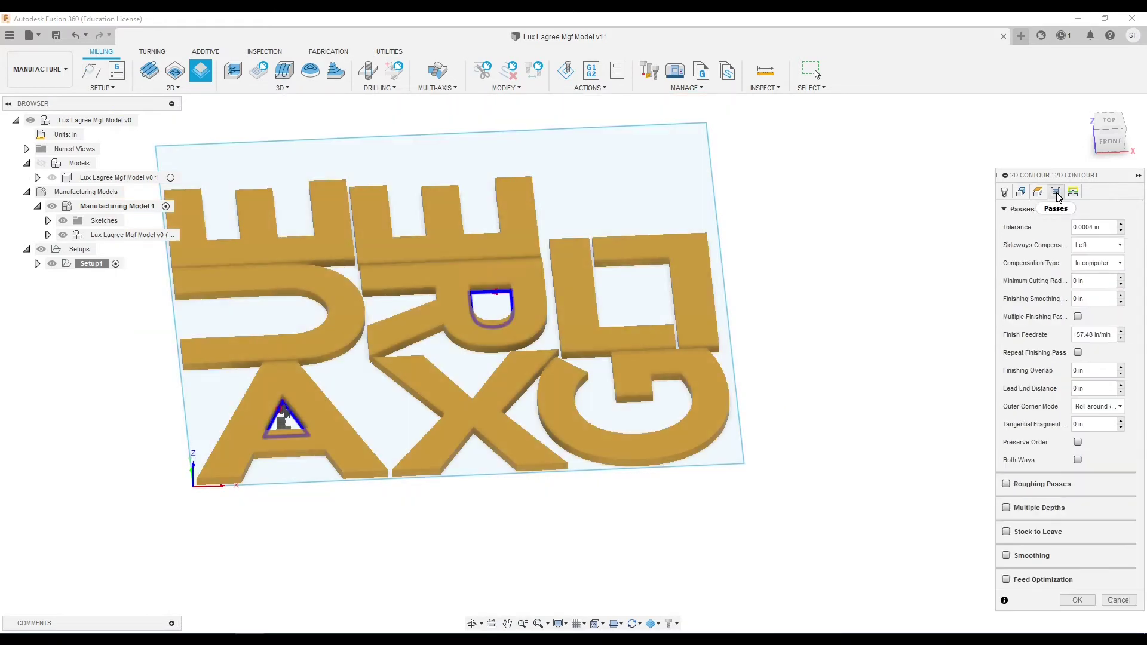
left_click(1007, 509)
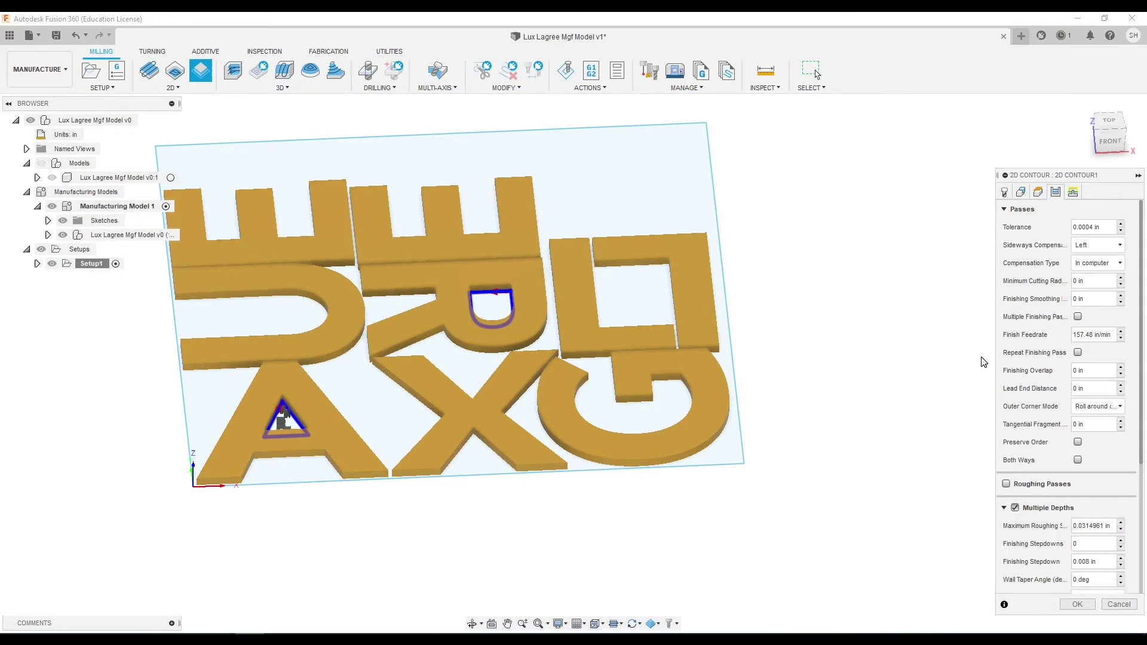
scroll(983, 362, "up", 1)
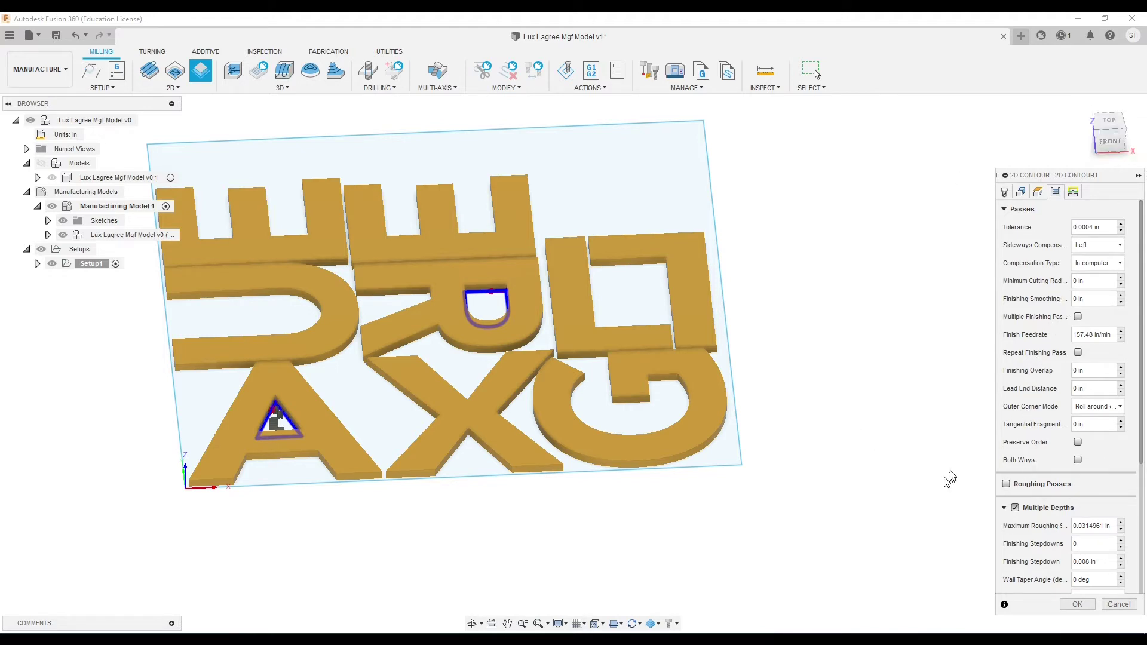
triple_click(1074, 525)
type("0.08")
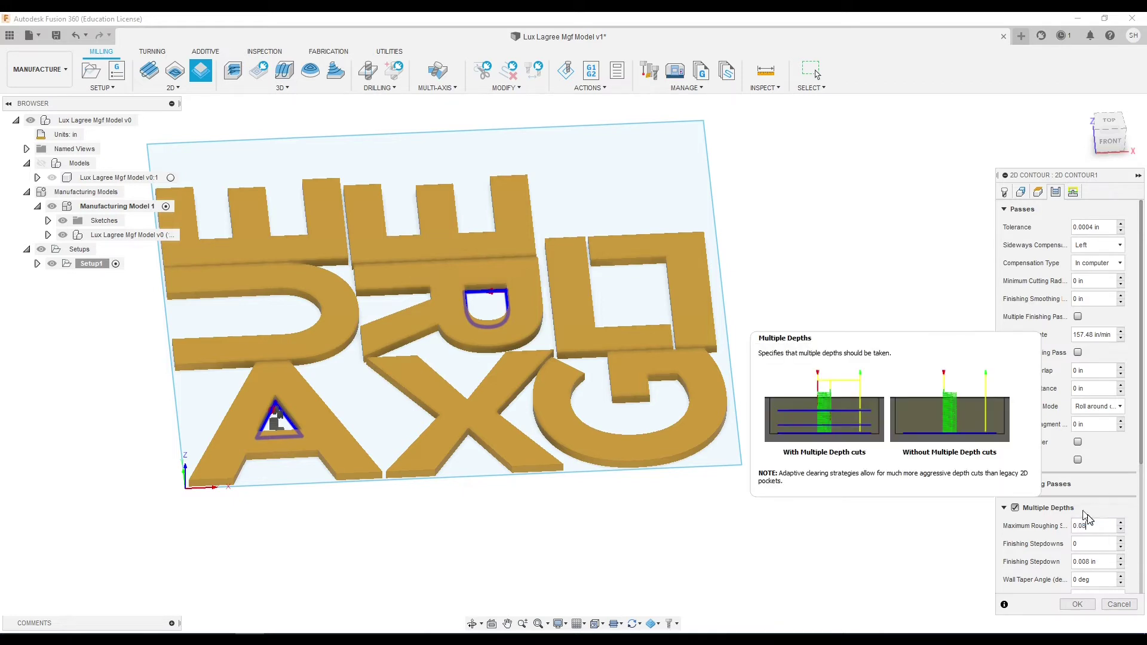
left_click(1073, 192)
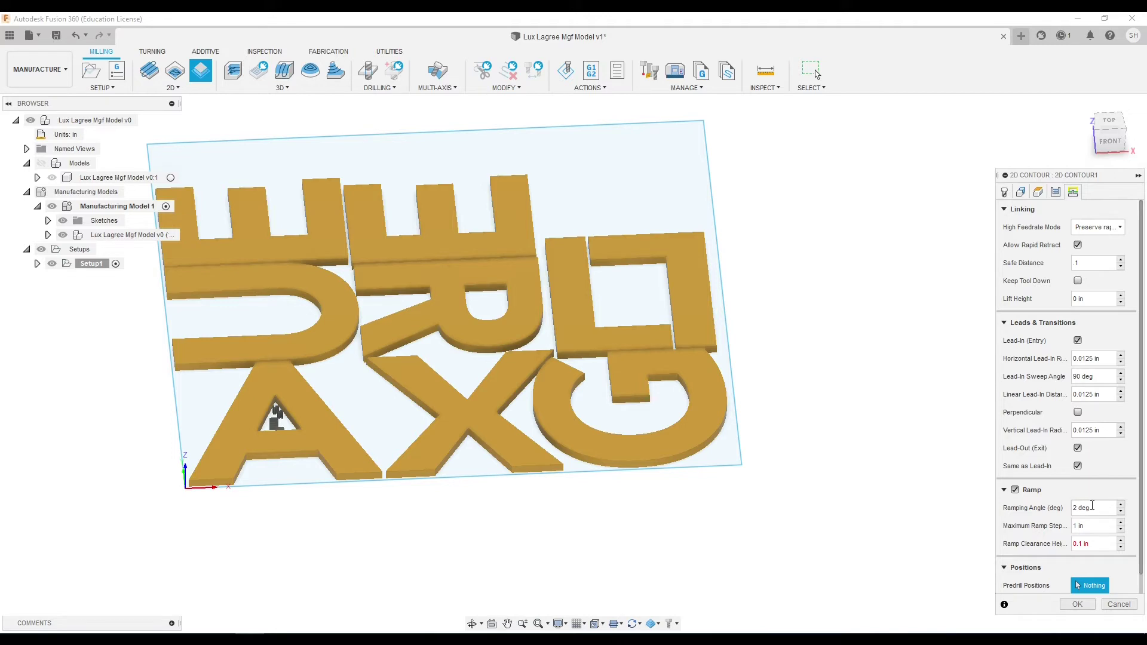
key("Return")
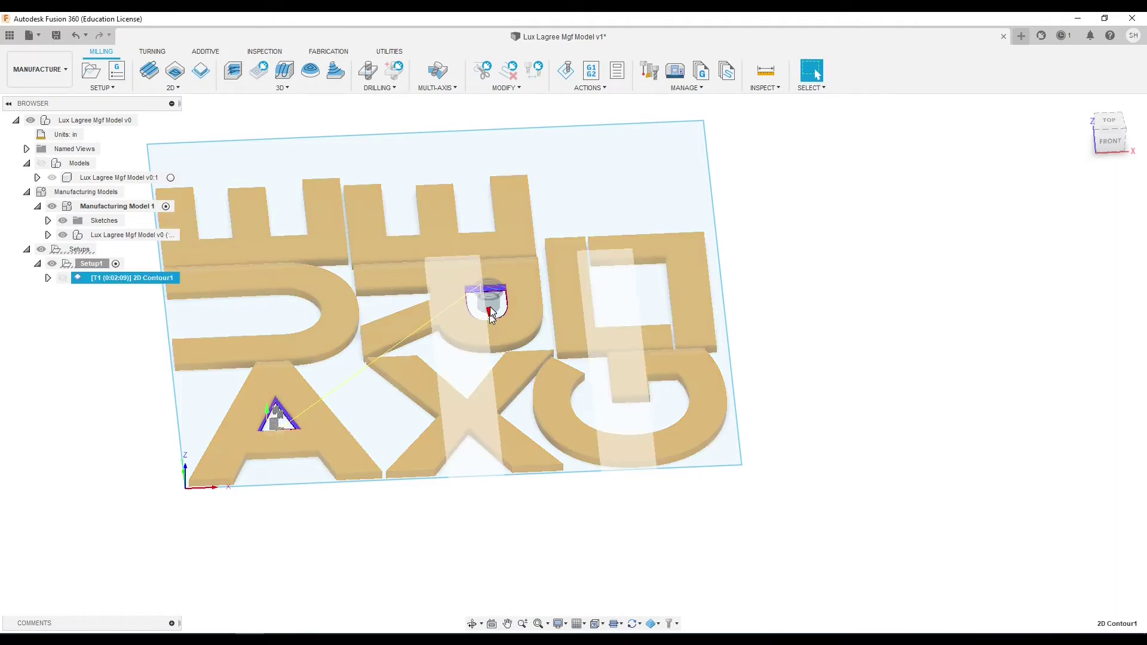
- Reopen 2D Contour1 for editing on its Geometry settings
scroll(480, 295, "down", 2)
scroll(480, 295, "up", 4)
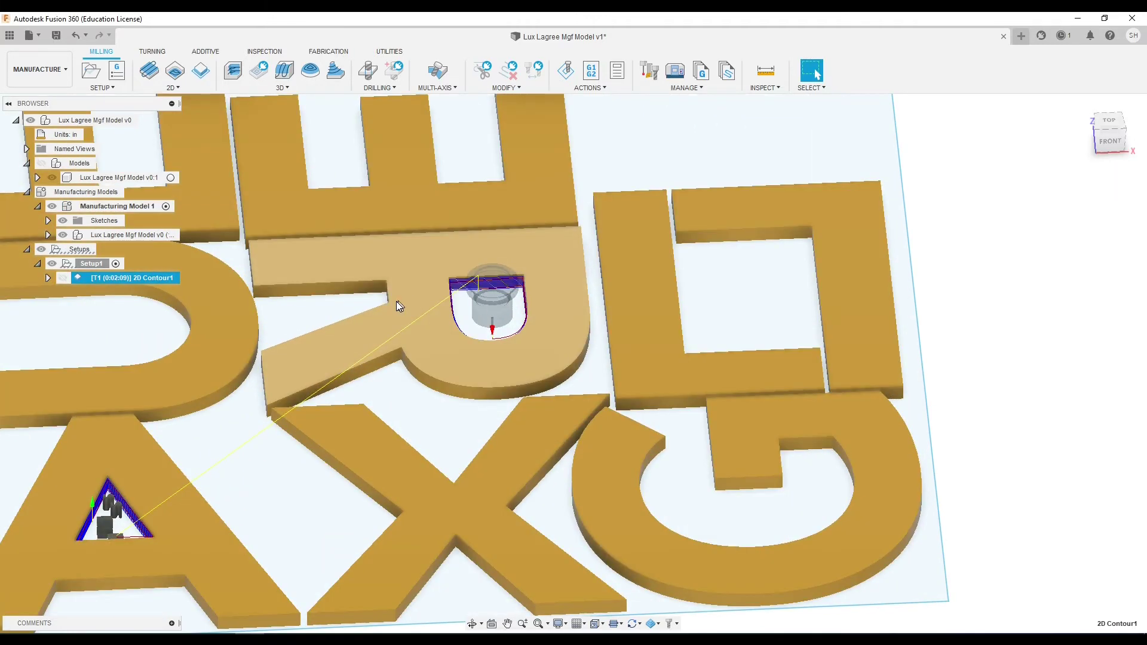
scroll(396, 301, "down", 4)
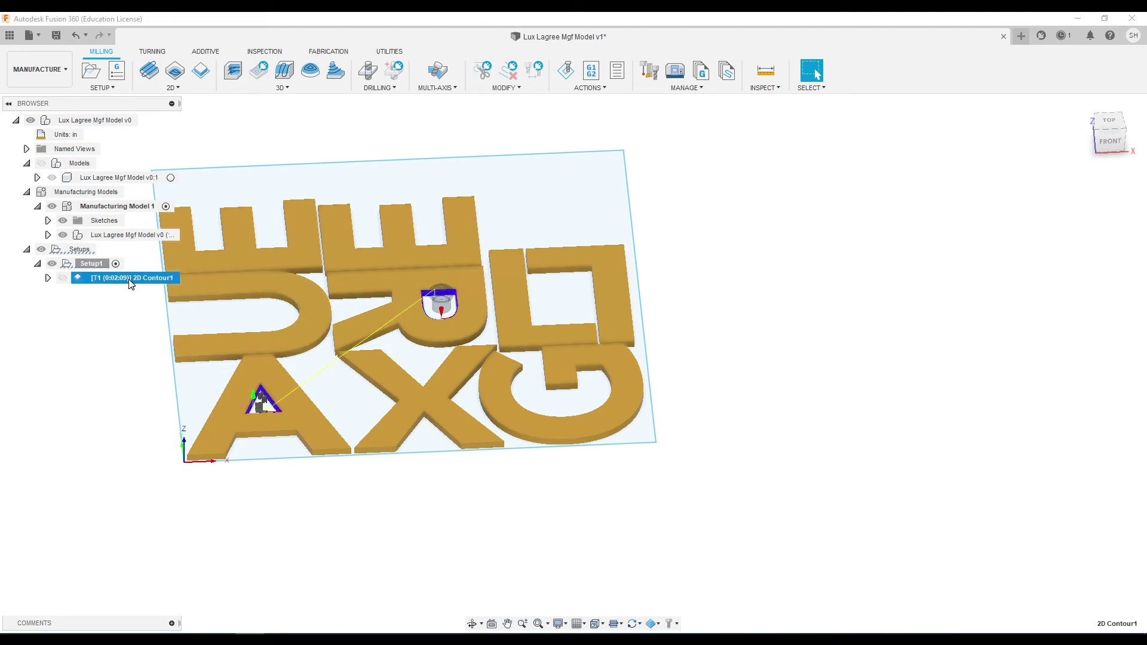
right_click(131, 278)
left_click(122, 276)
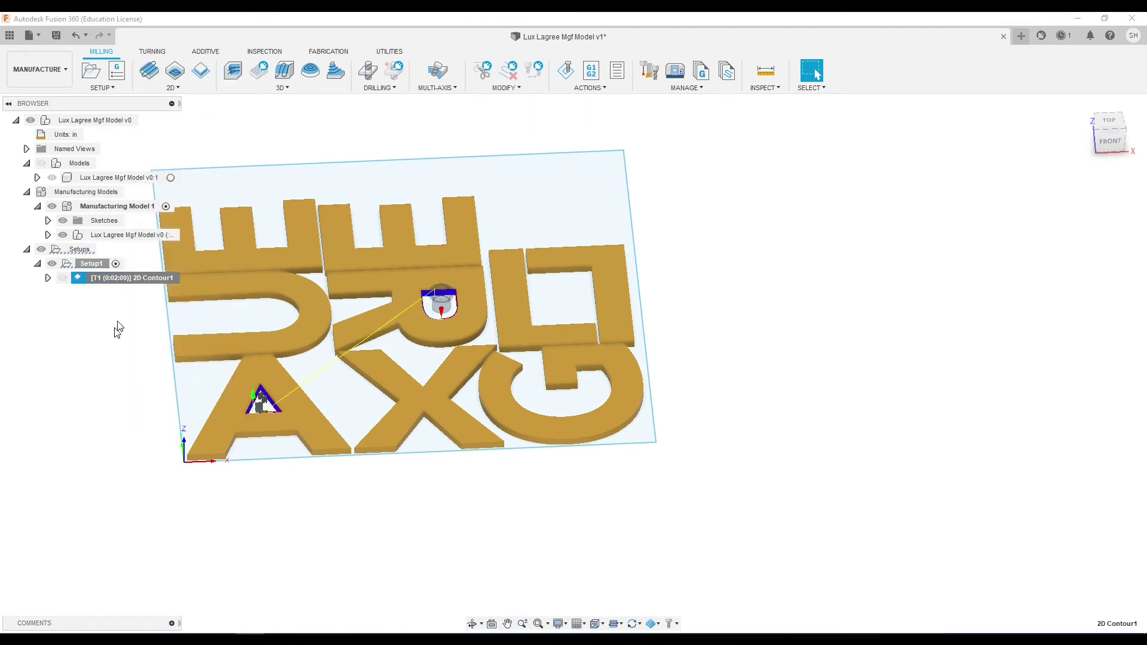
left_click(122, 276)
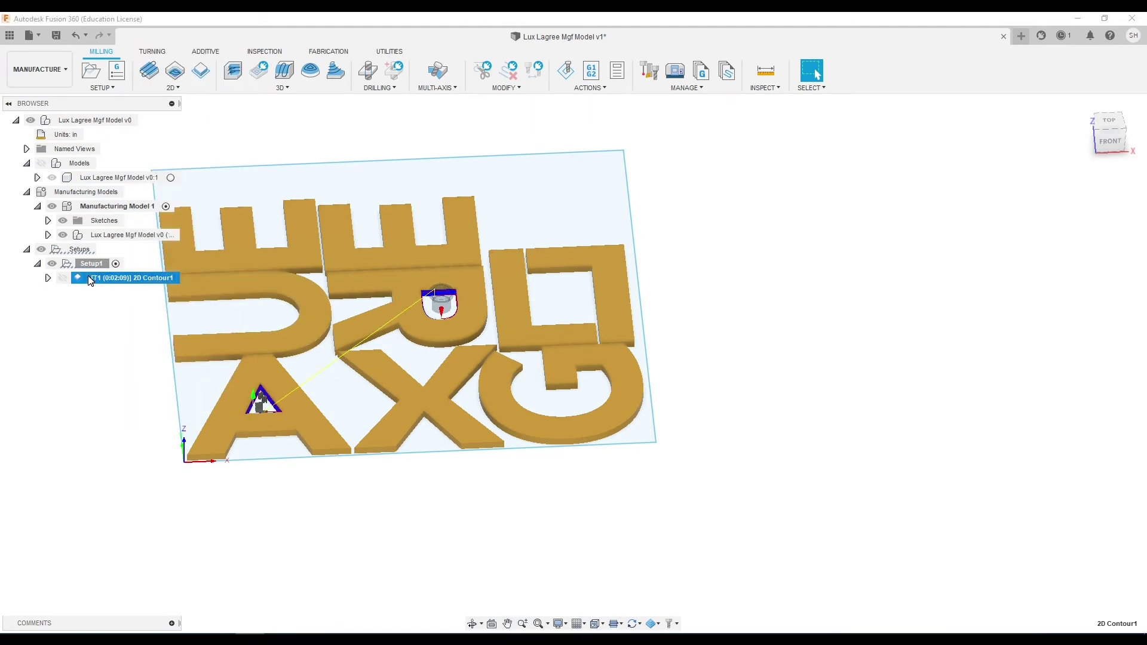
double_click(98, 280)
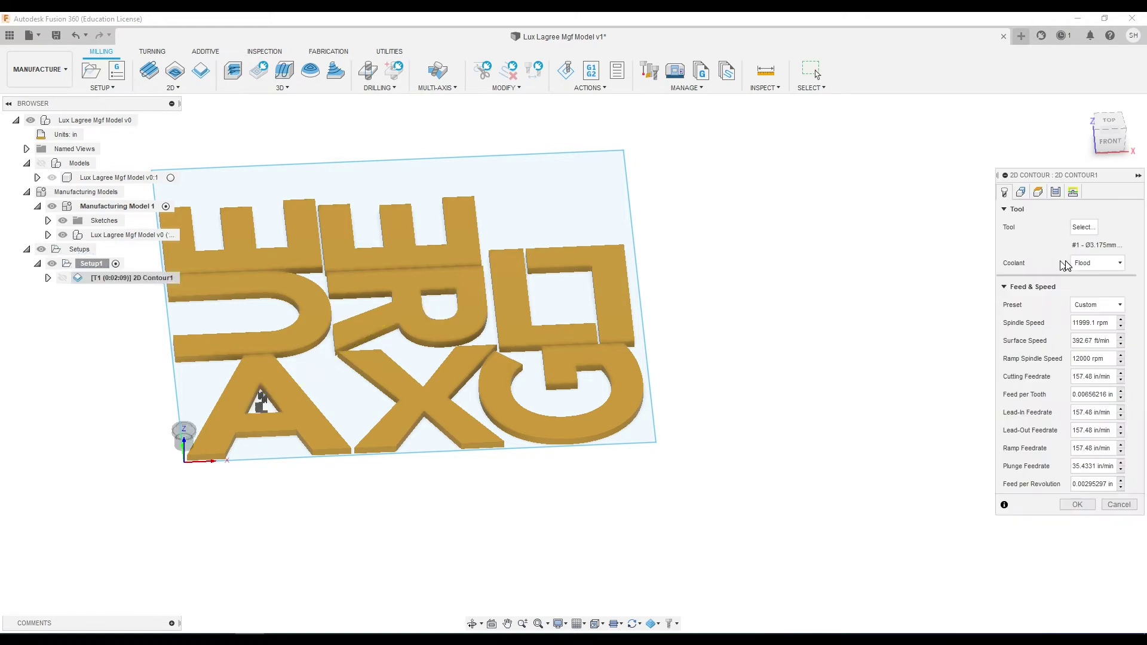
left_click(1023, 192)
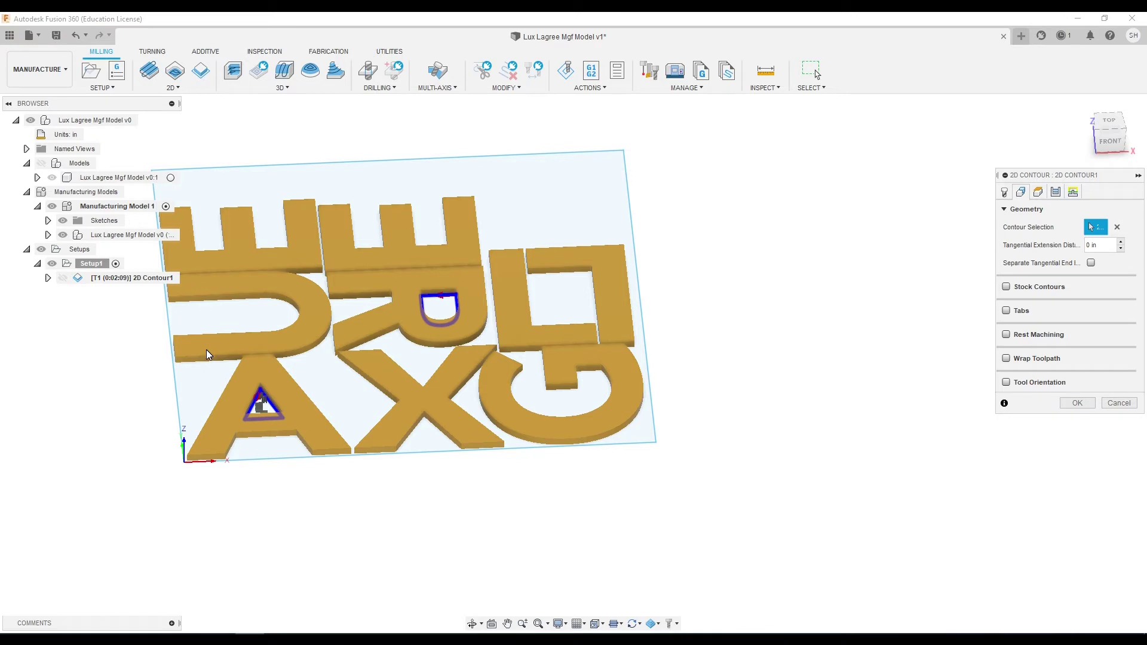
- Add the outer outlines of the A, X, G, both E's, R, U and top-left E
left_click(250, 437)
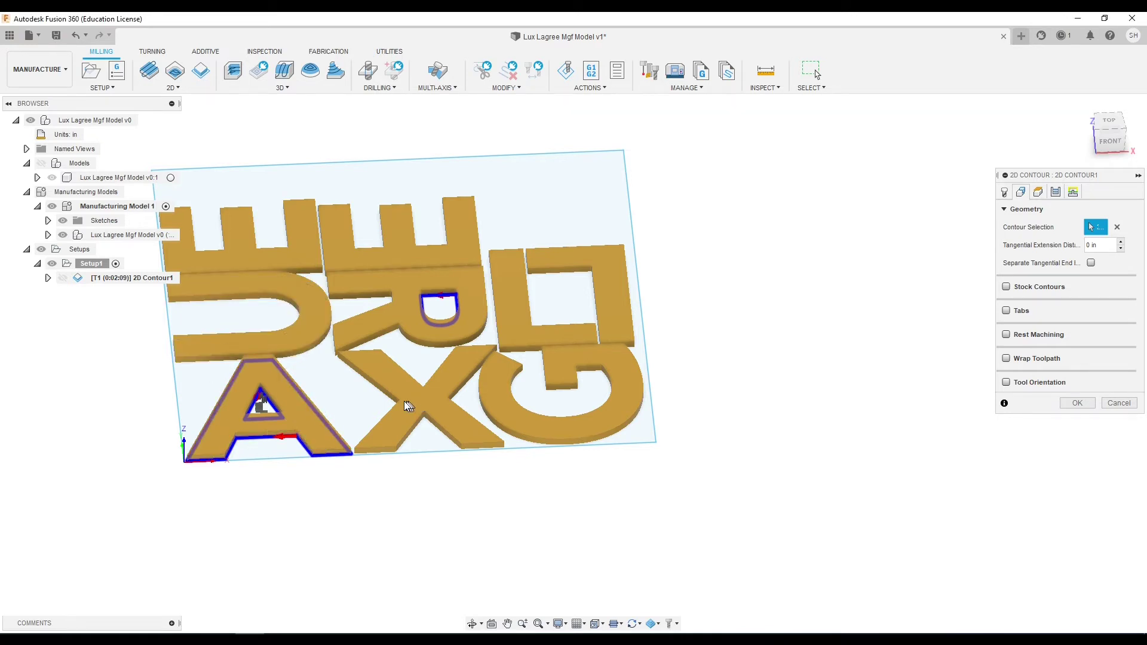
left_click(484, 411)
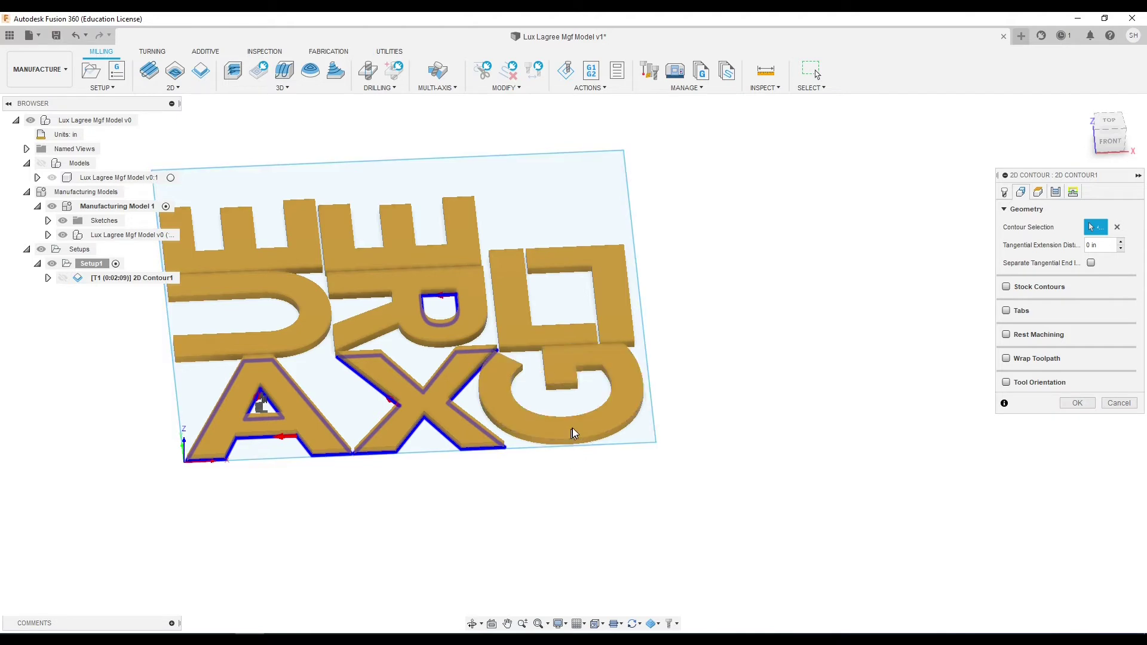
left_click(619, 437)
left_click(578, 277)
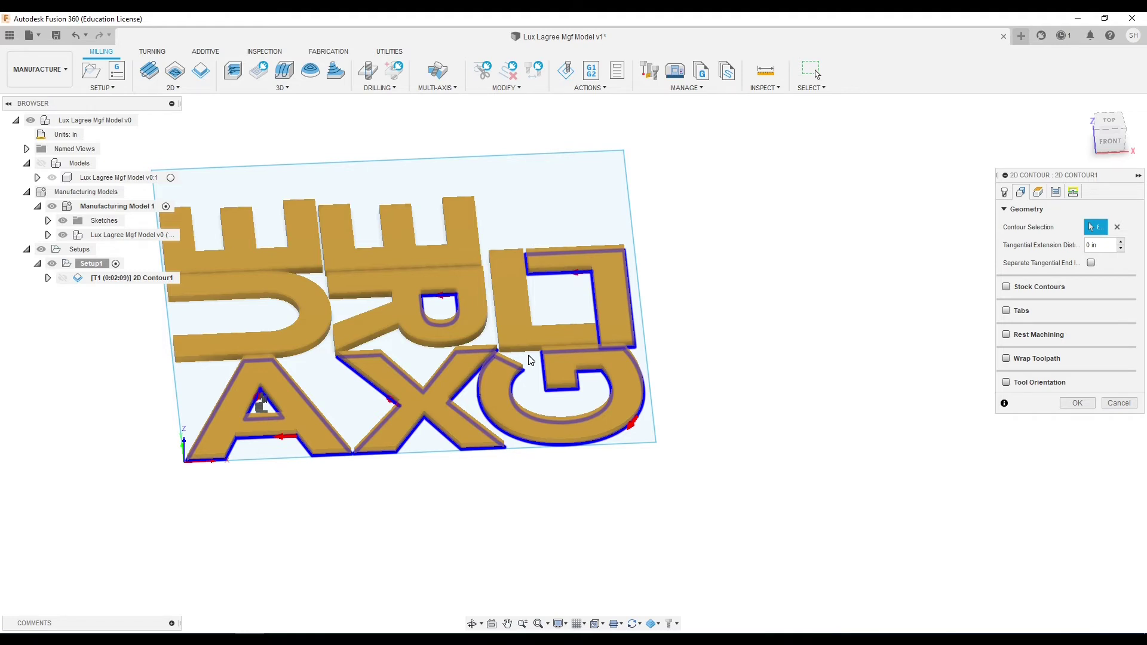
left_click(529, 356)
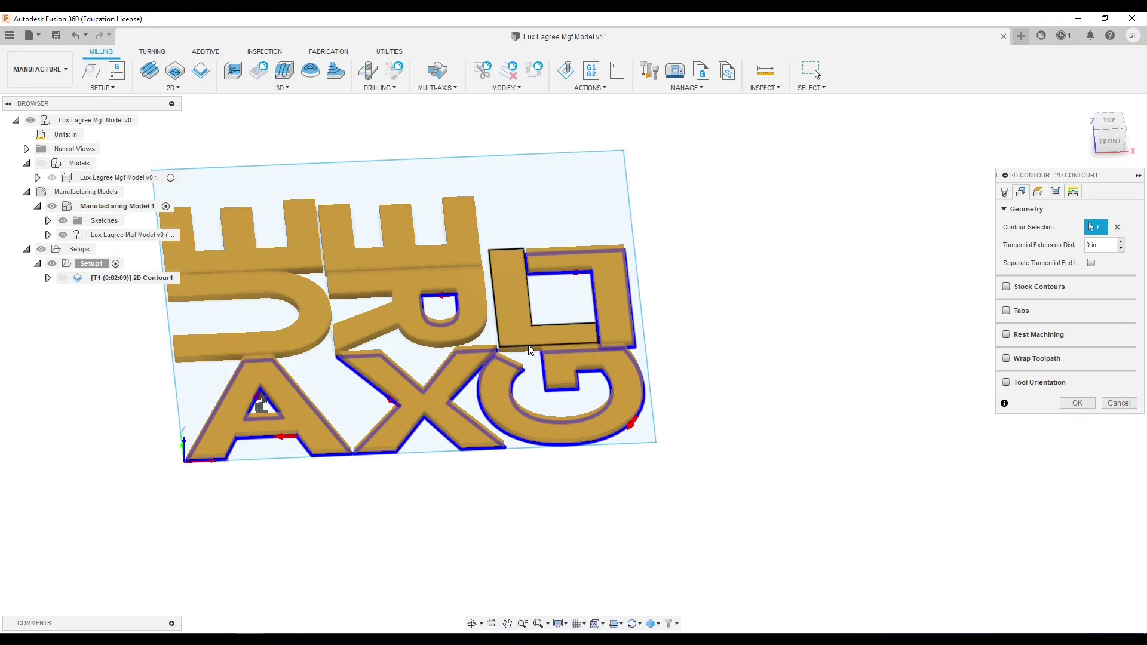
left_click(414, 350)
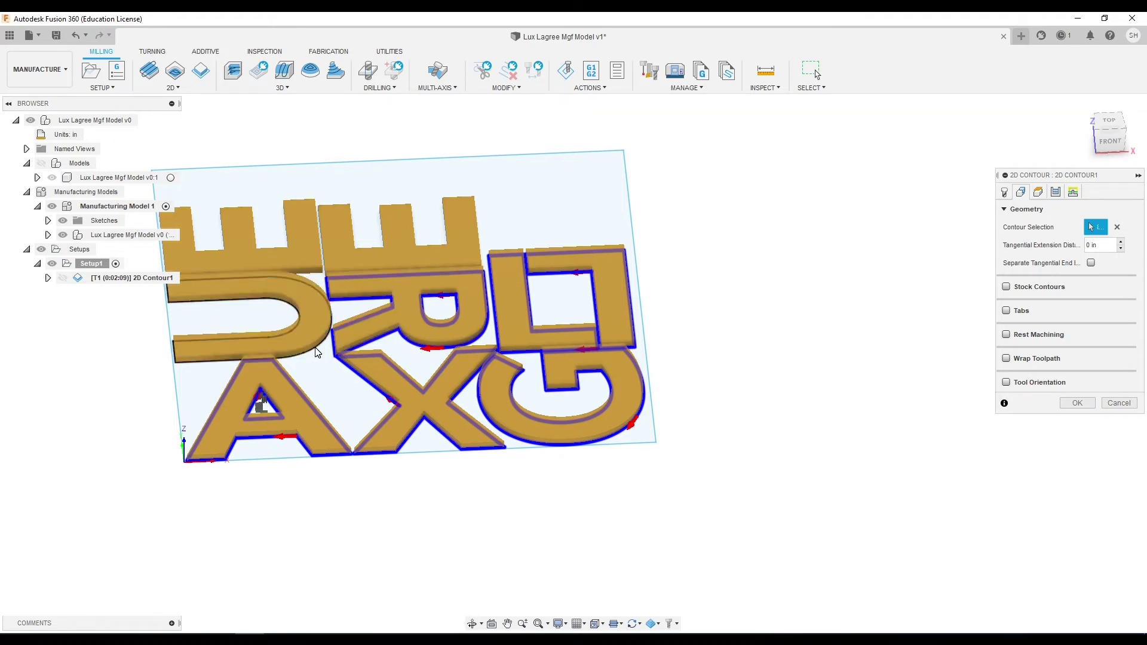
left_click(315, 285)
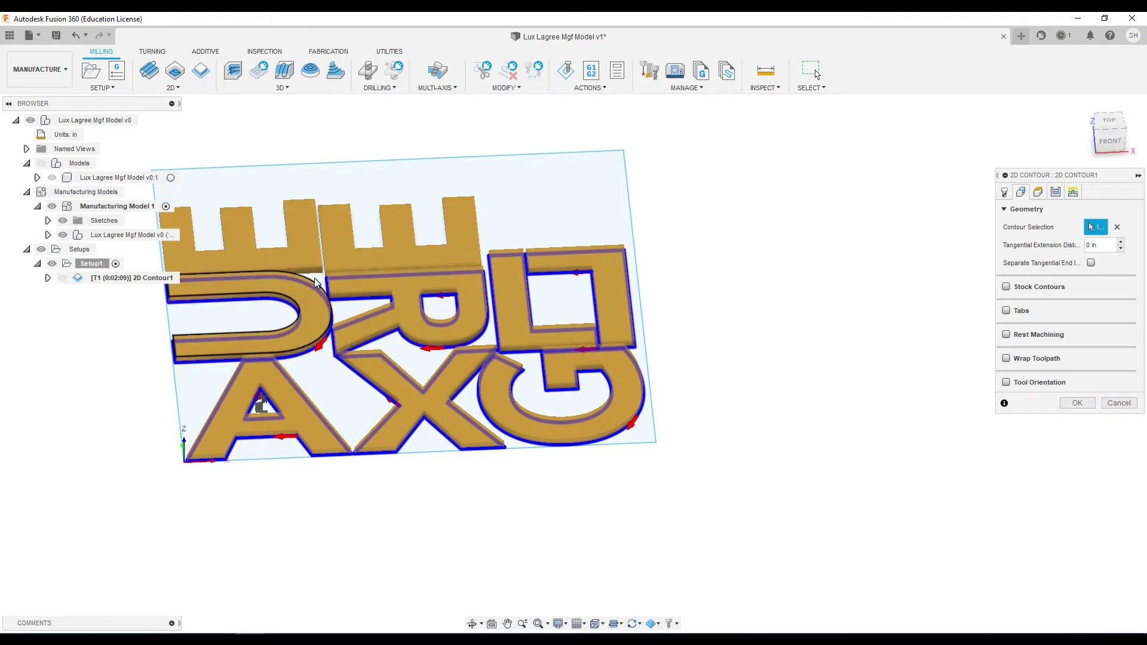
left_click(314, 275)
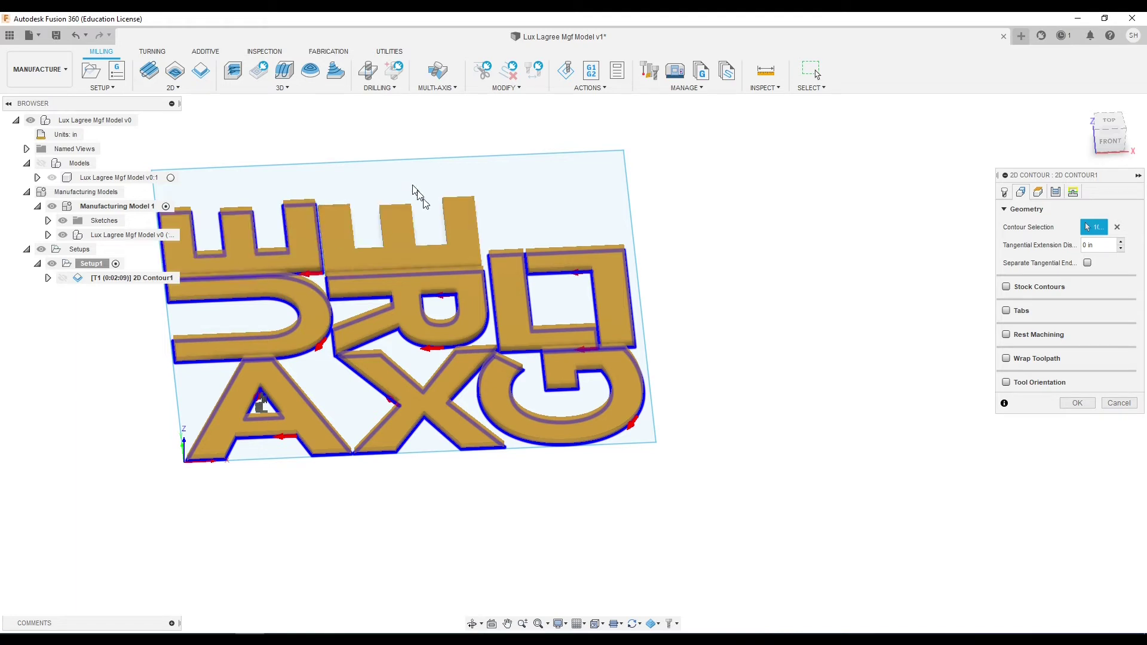
- Orbit to verify the selected letter outlines, then enable holding tabs
left_click(472, 623)
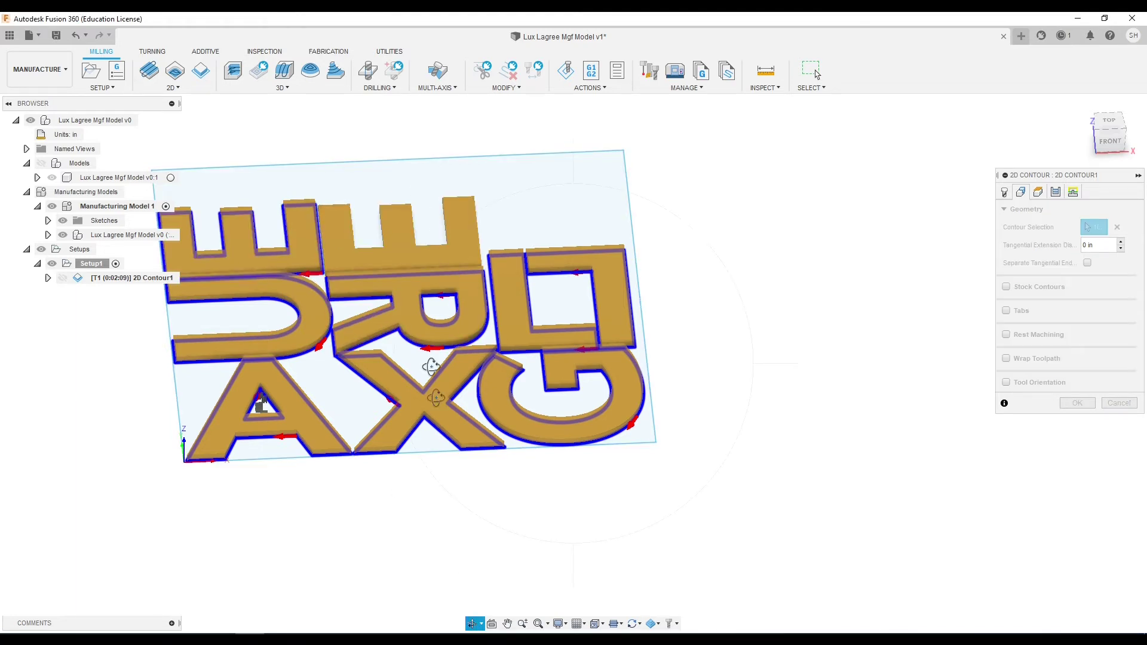
left_click_drag(430, 362, 312, 263)
scroll(346, 356, "up", 5)
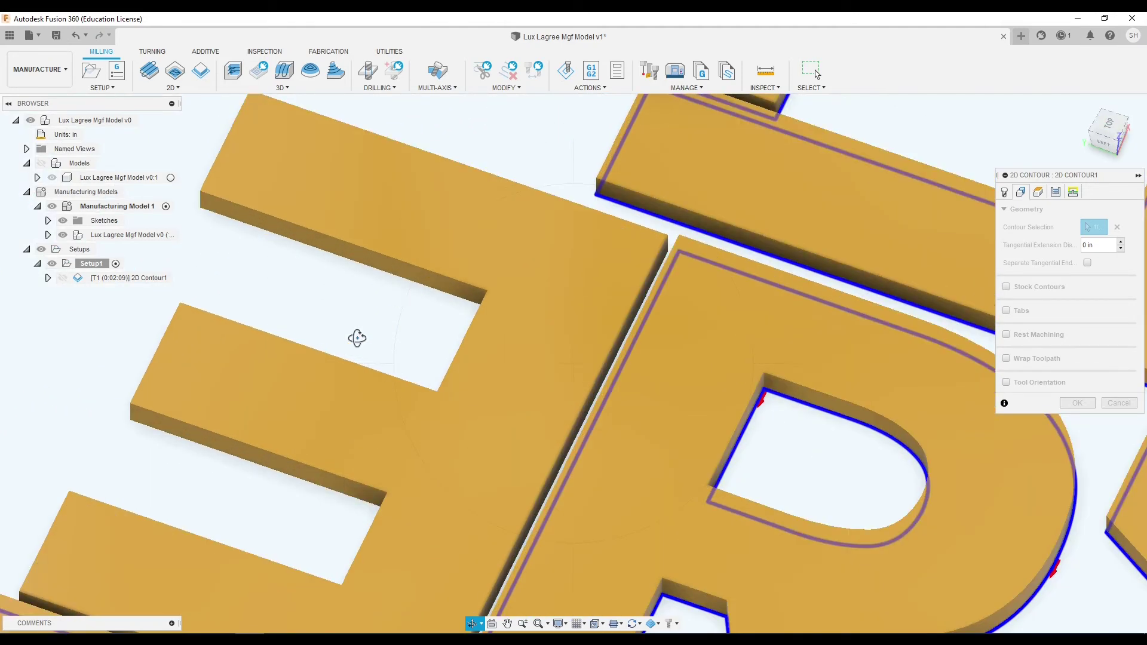
key("Escape")
scroll(420, 274, "down", 5)
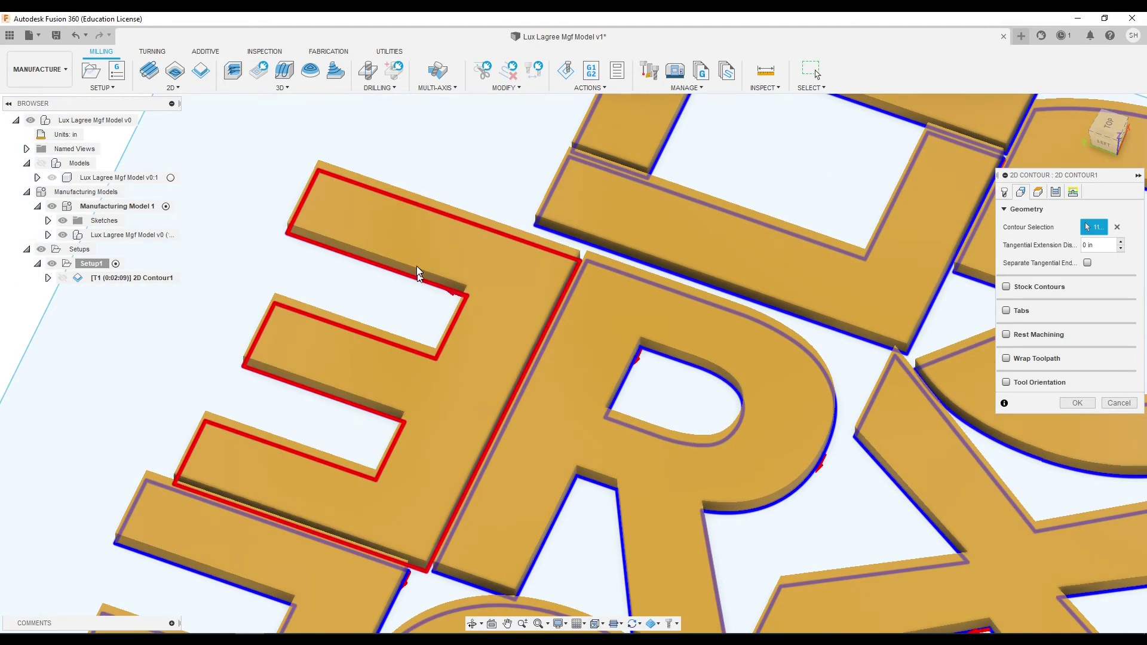
scroll(496, 329, "up", 2)
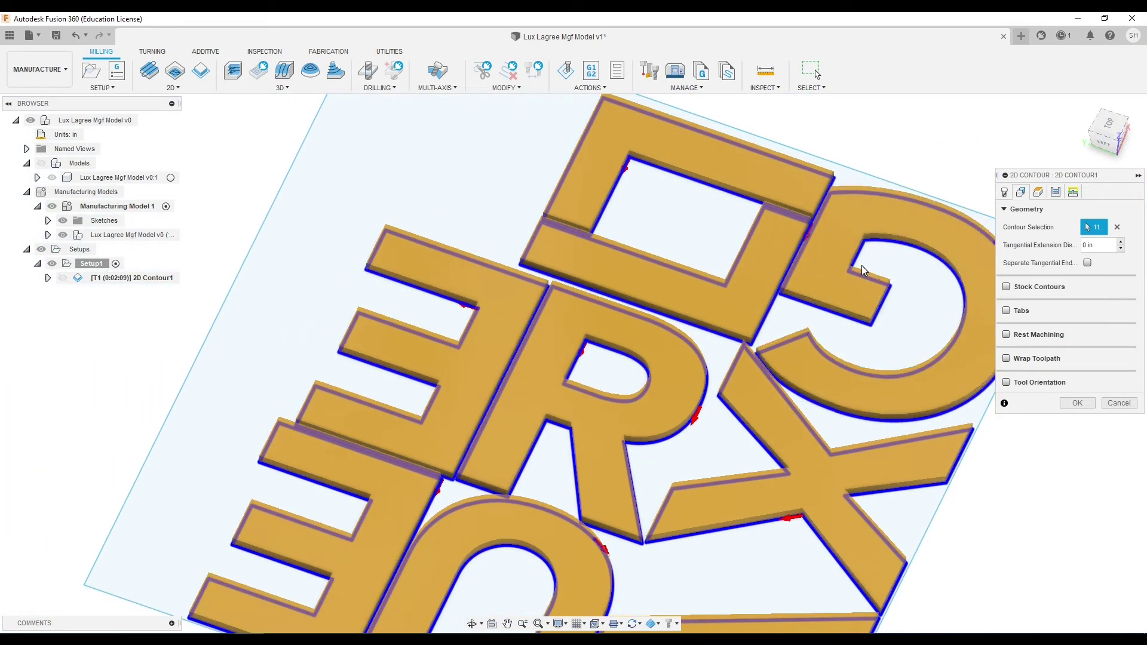
left_click(1007, 311)
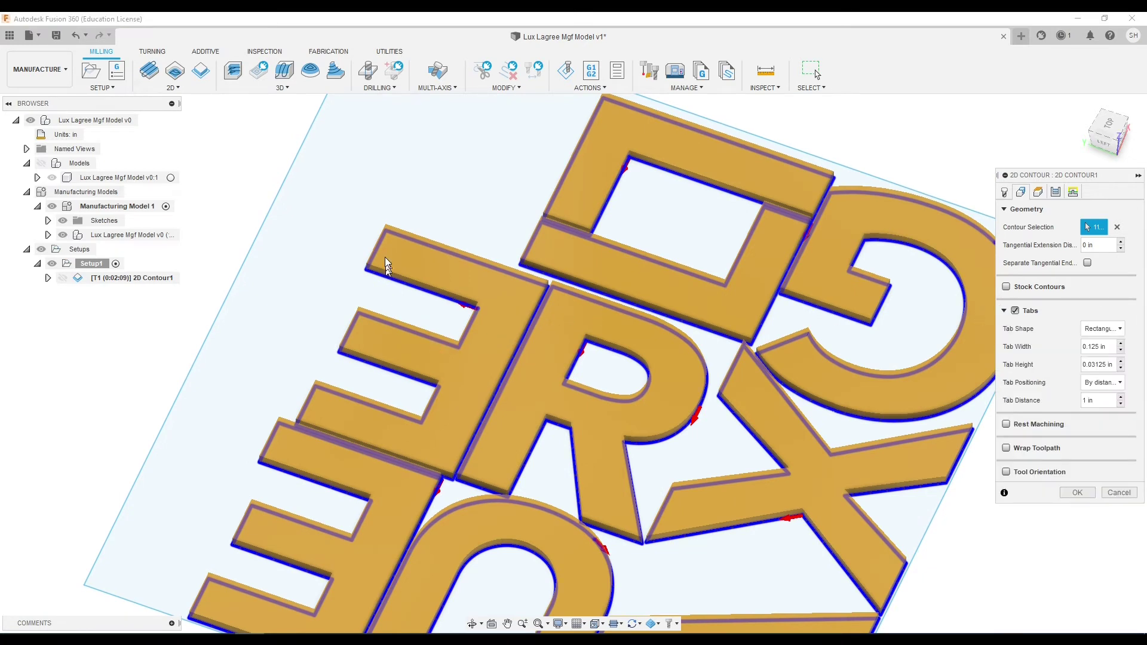
- Make the tabs triangular, 0.33 in wide and 0.125 in tall, positioned at points
left_click(303, 600)
left_click(1103, 328)
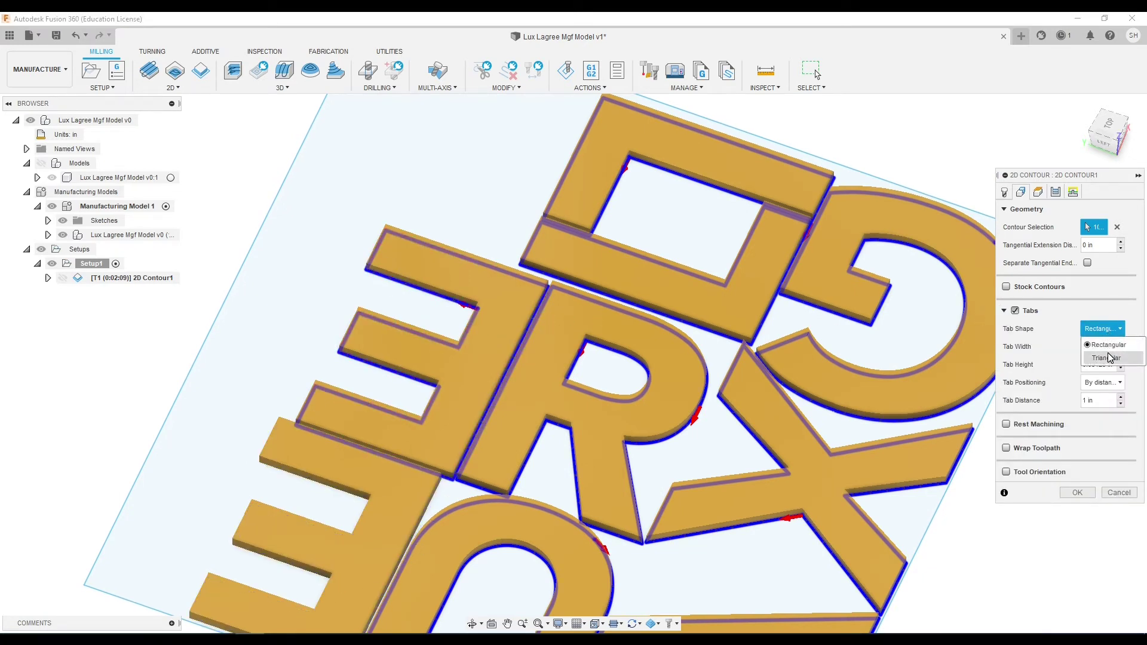
left_click(1103, 348)
left_click(1103, 382)
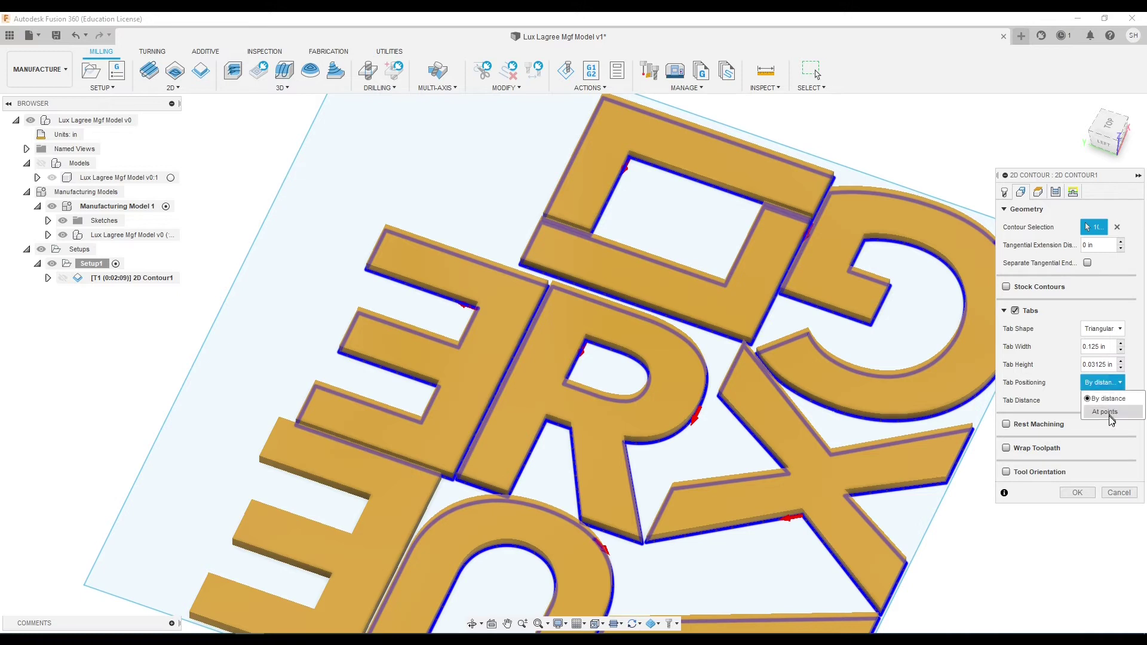
left_click(1109, 412)
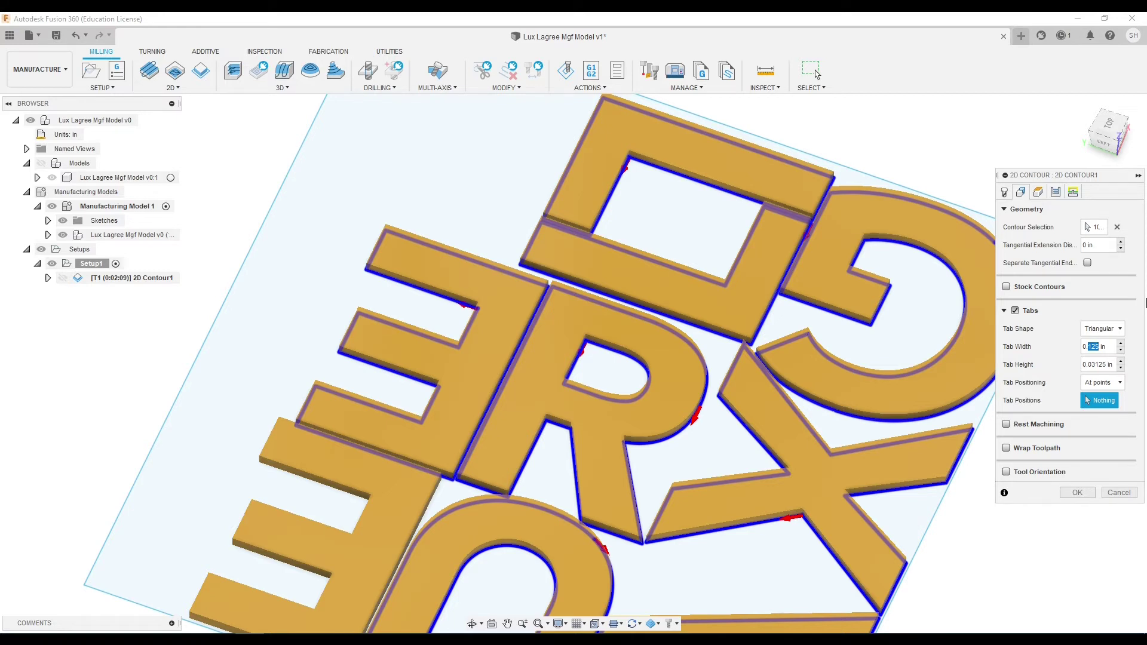
triple_click(1099, 346)
key("BackSpace")
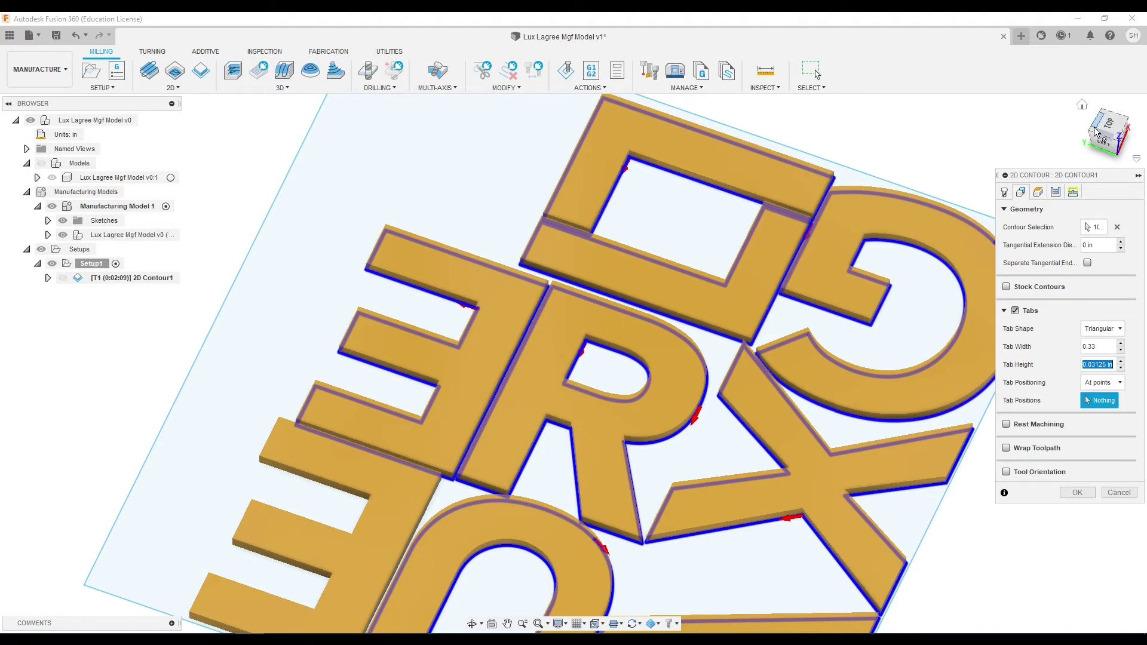
key("BackSpace")
scroll(435, 598, "down", 1)
left_click(1103, 383)
left_click(1102, 412)
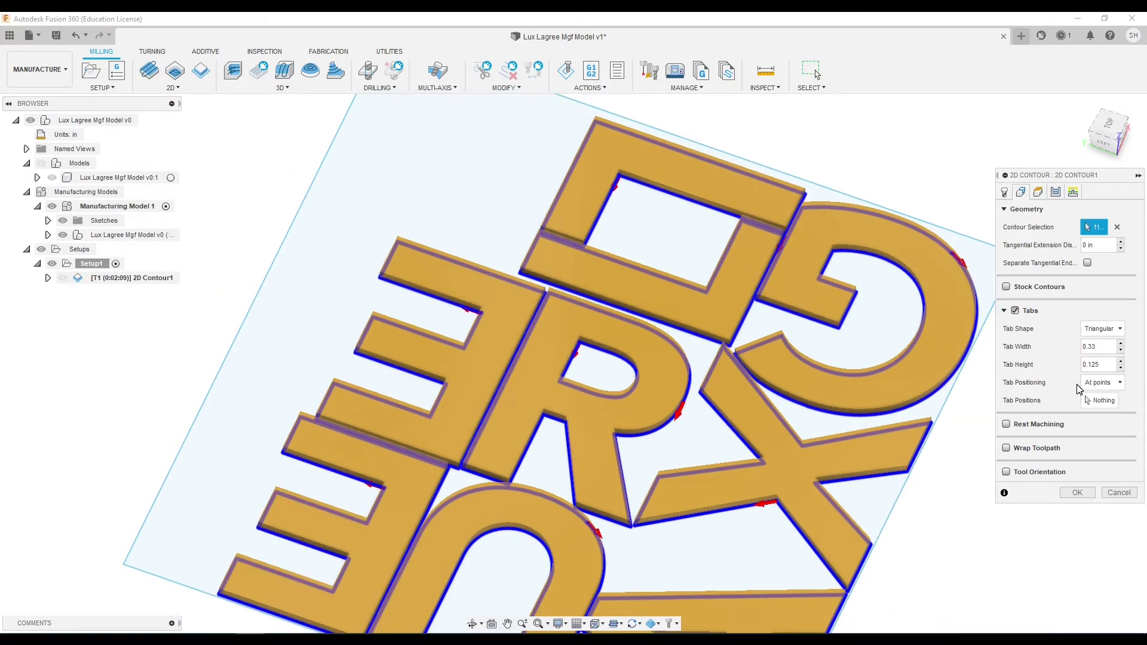
left_click(1099, 400)
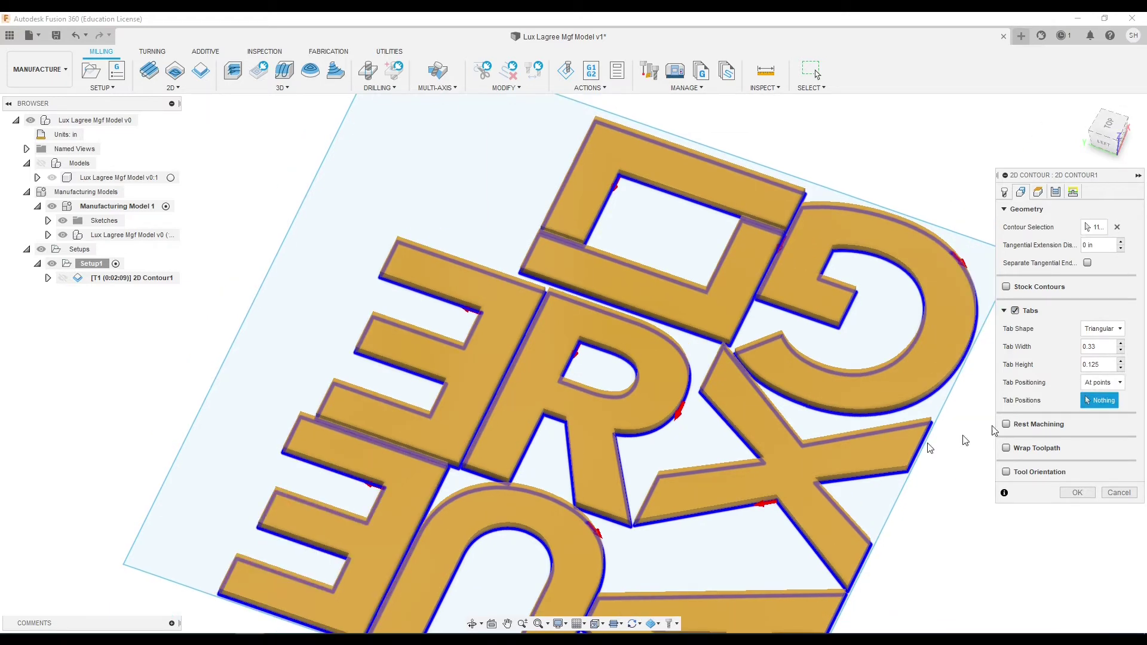
- Place the first four tab points along the U's edges and a neighbouring letter
scroll(445, 526, "up", 3)
scroll(518, 431, "down", 4)
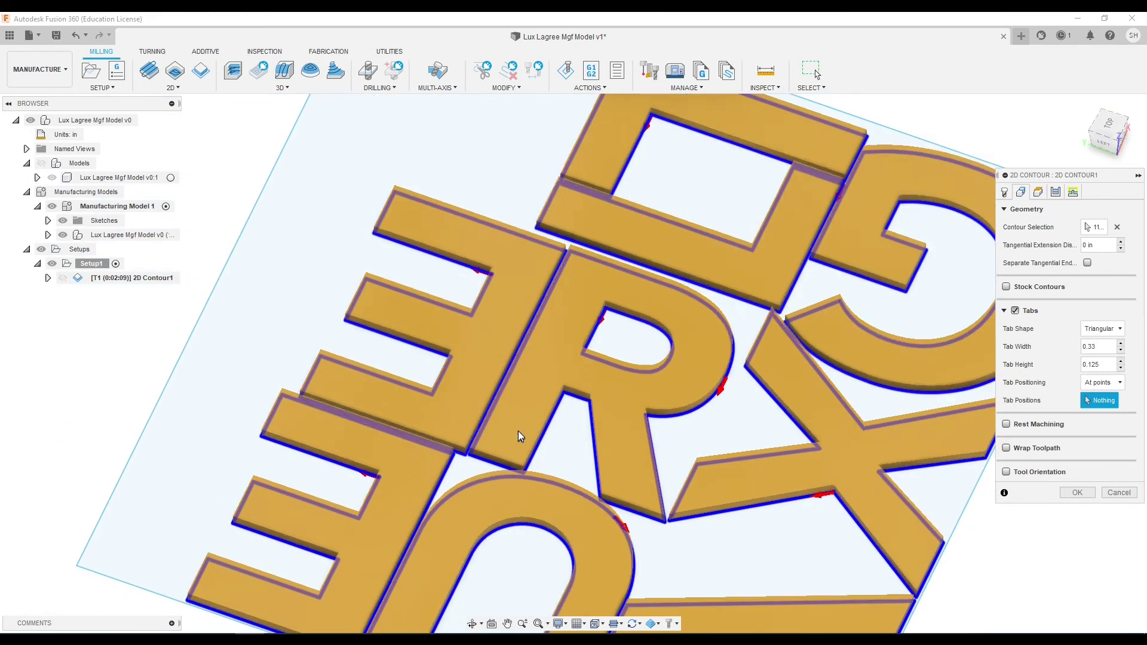
scroll(594, 537, "up", 2)
scroll(499, 568, "up", 2)
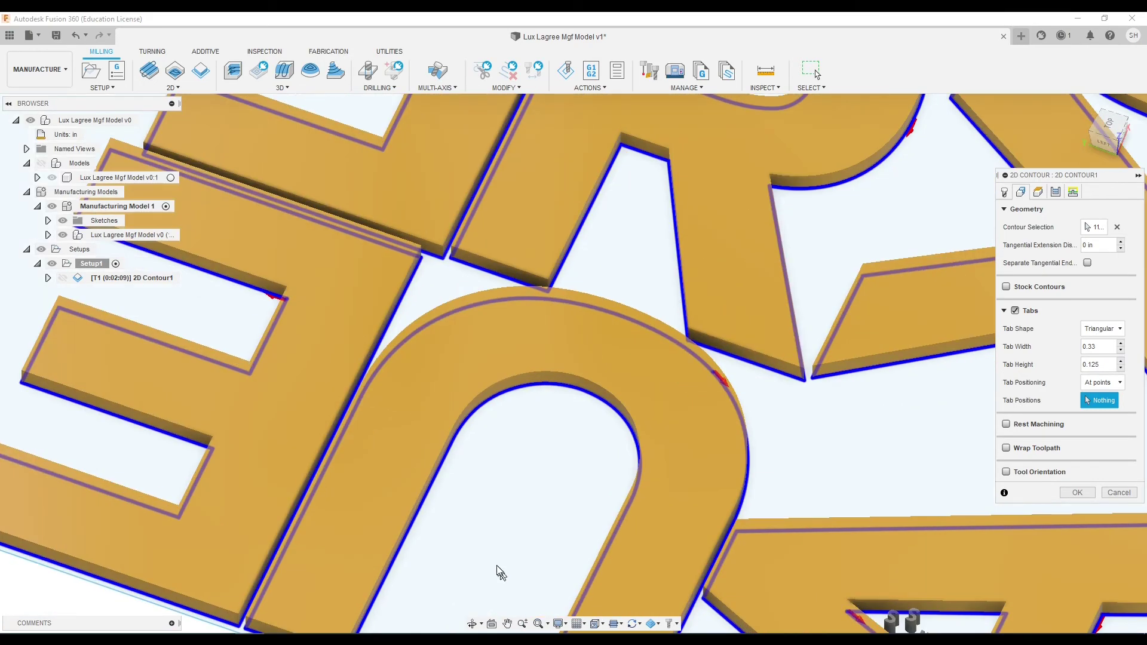
left_click(411, 526)
scroll(460, 517, "down", 2)
scroll(411, 577, "up", 2)
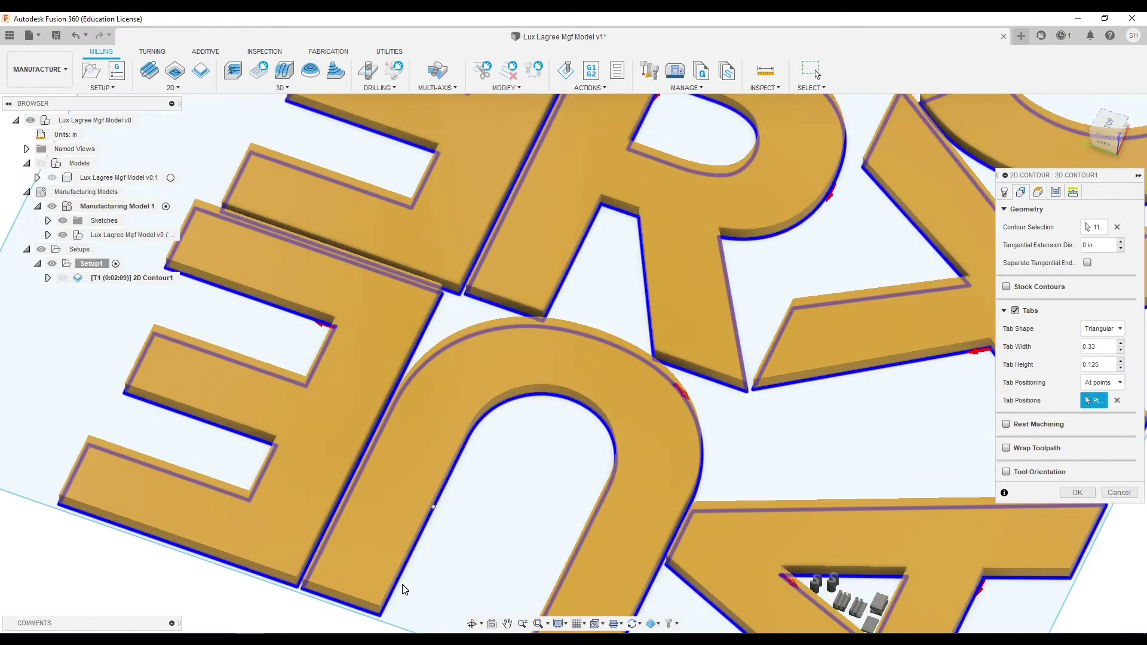
left_click(335, 521)
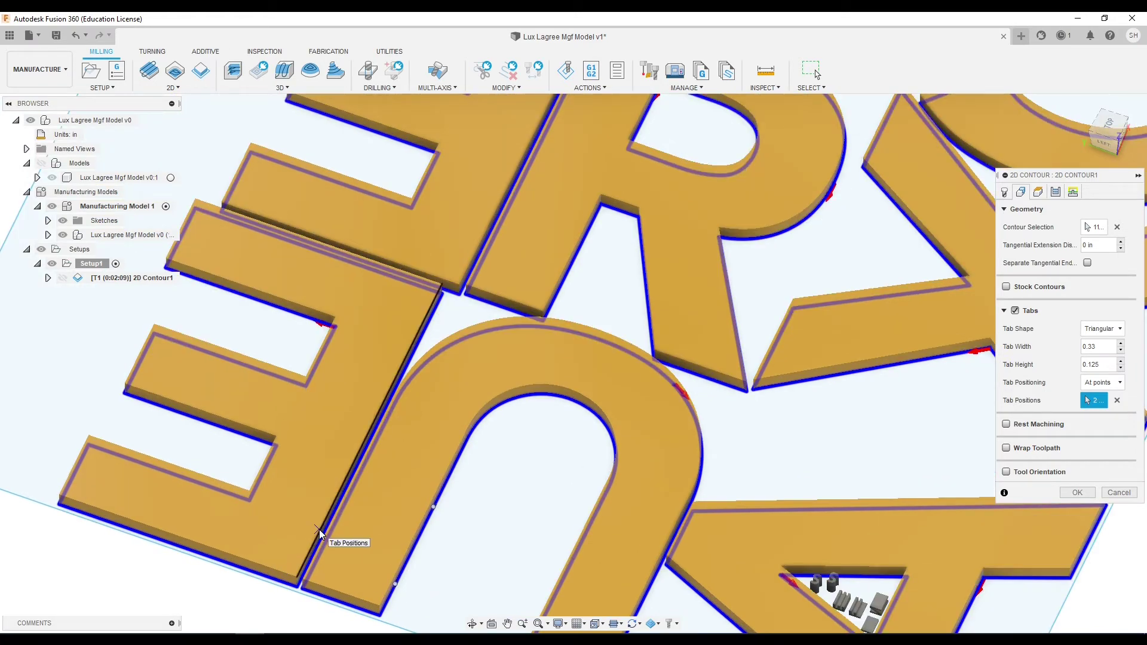
left_click(326, 530)
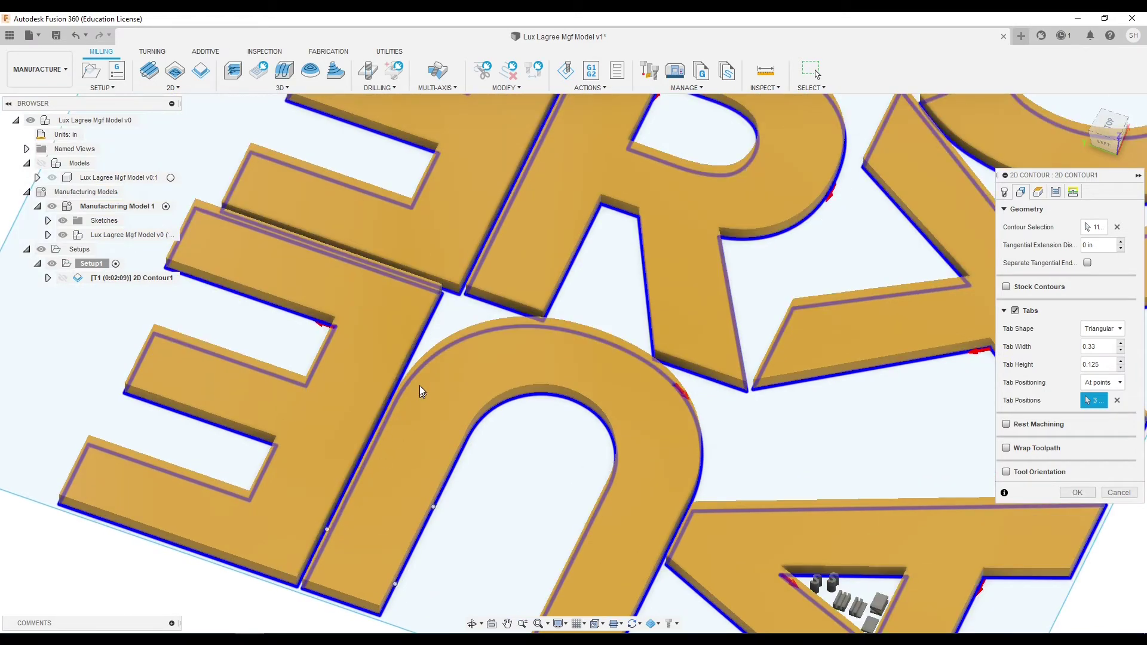
left_click(413, 351)
- Place four more tab points along the R and adjacent letter edges
left_click(481, 238)
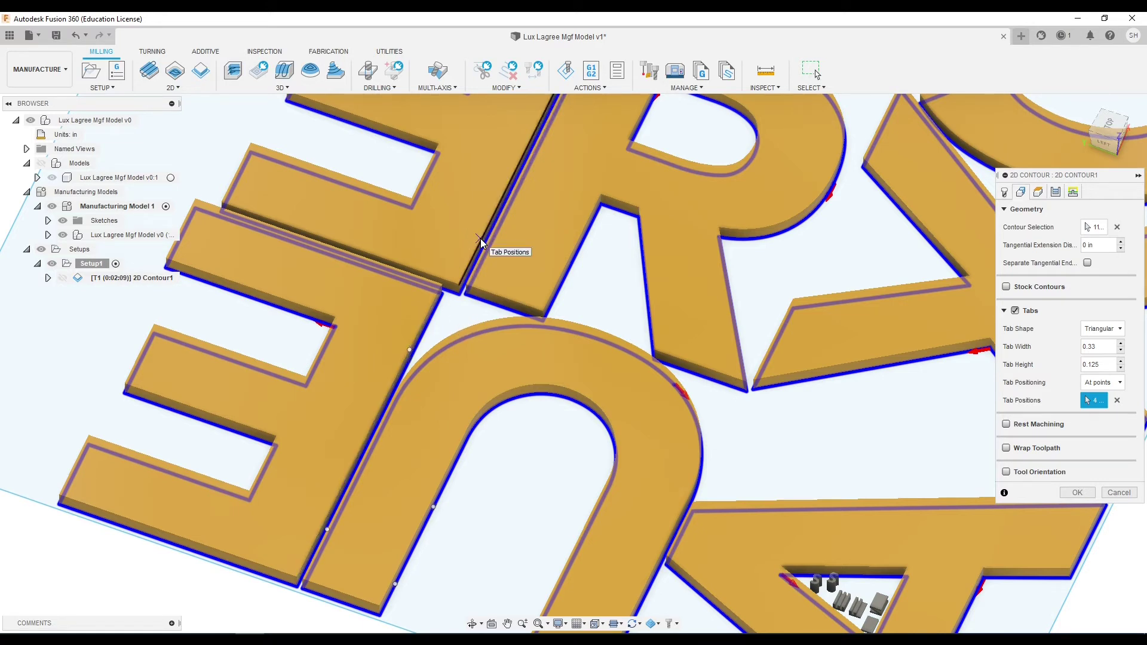
left_click(550, 103)
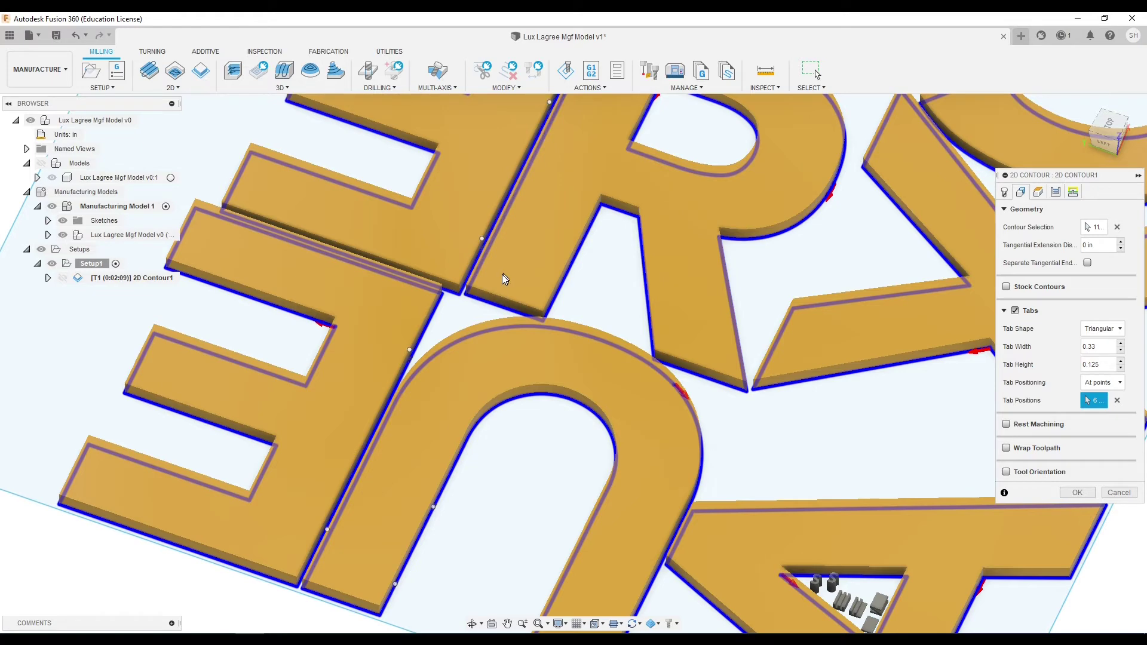
left_click(490, 245)
scroll(550, 177, "down", 3)
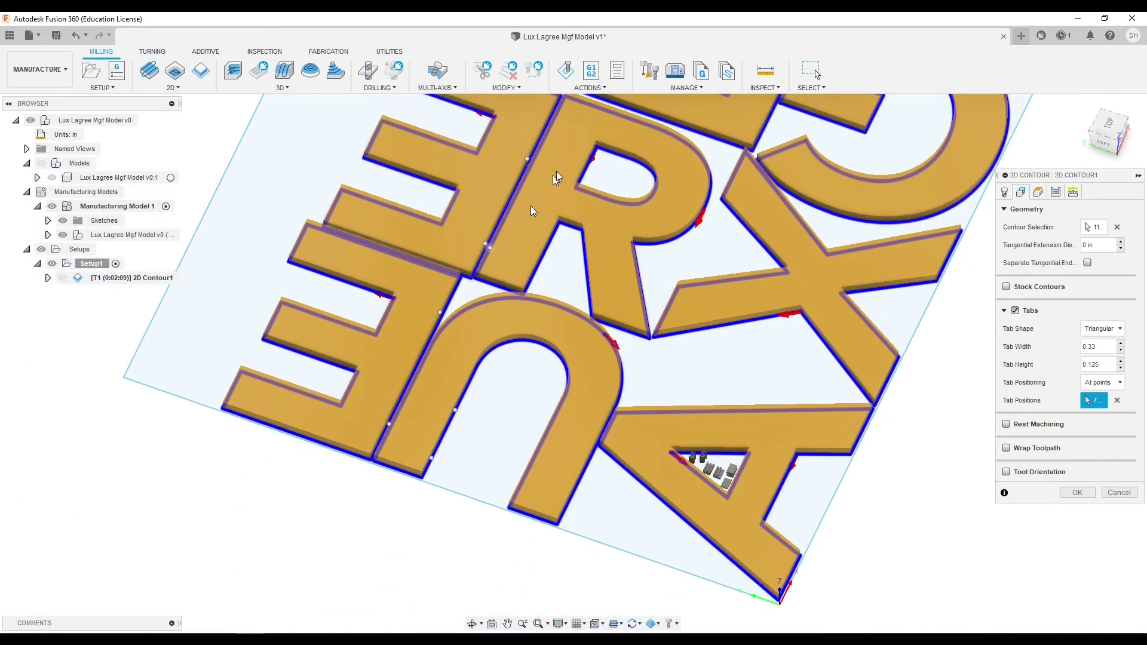
scroll(558, 164, "up", 3)
left_click(560, 156)
scroll(536, 159, "up", 3)
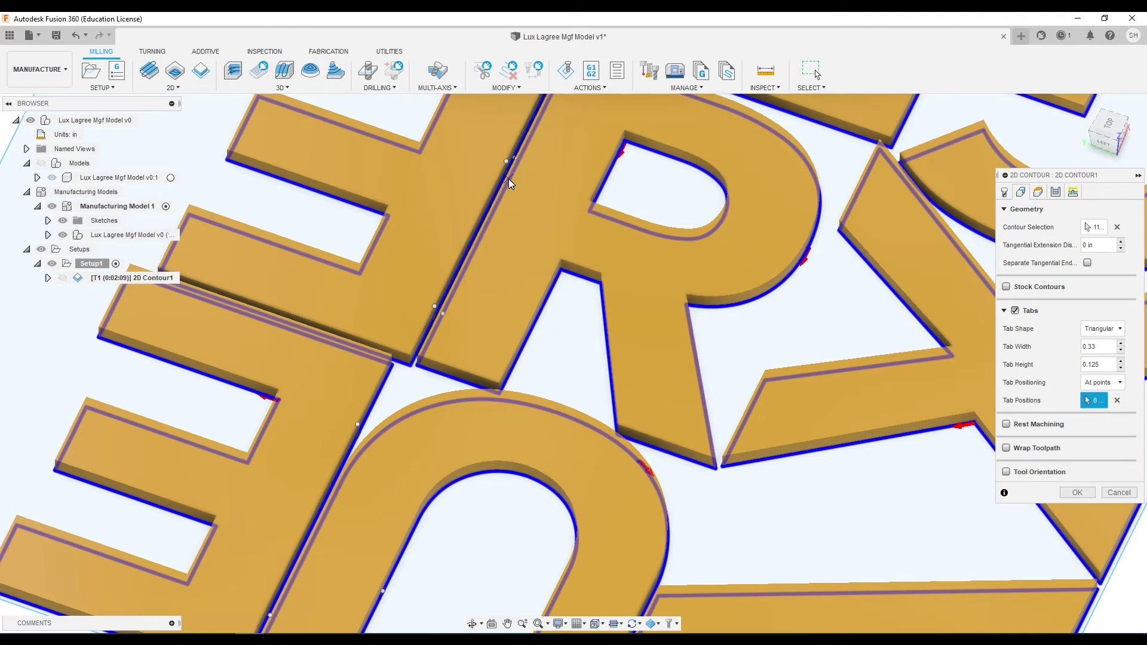
mouse_move(513, 159)
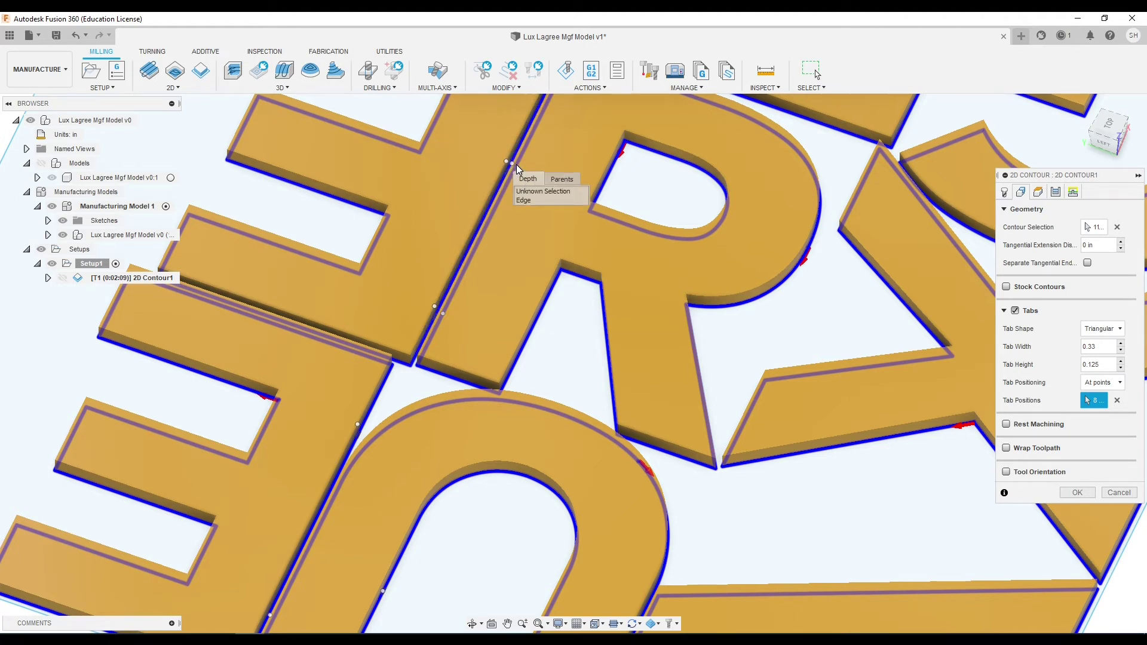
scroll(516, 163, "down", 3)
scroll(598, 286, "down", 2)
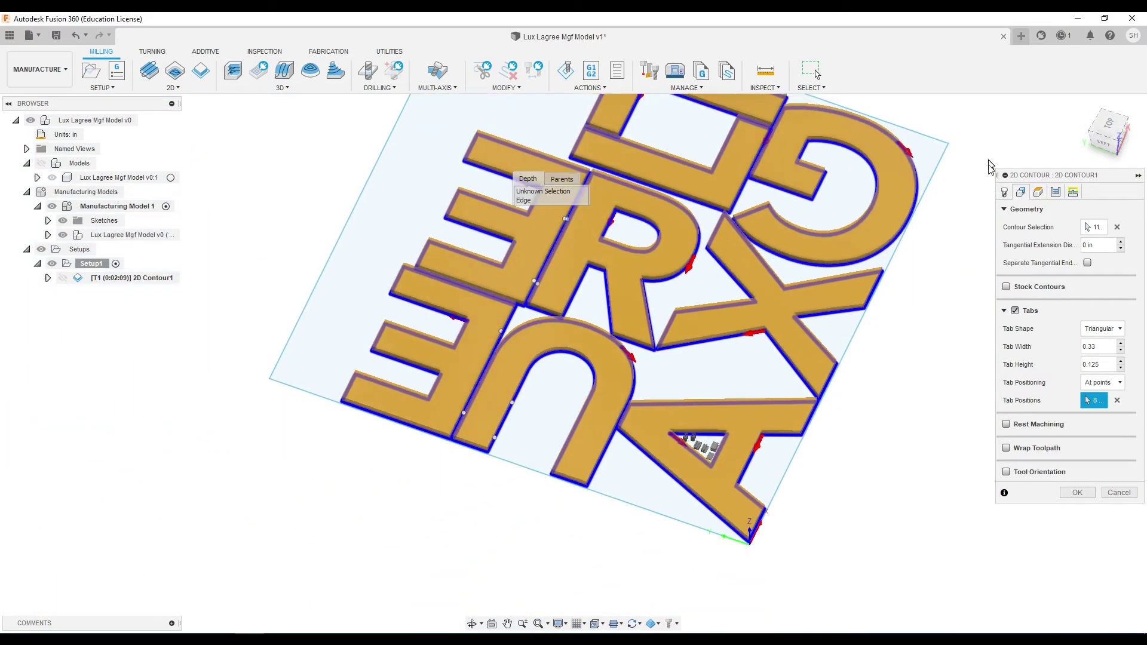
- Switch to the top view and add two tabs on the E/R edge
left_click(1110, 124)
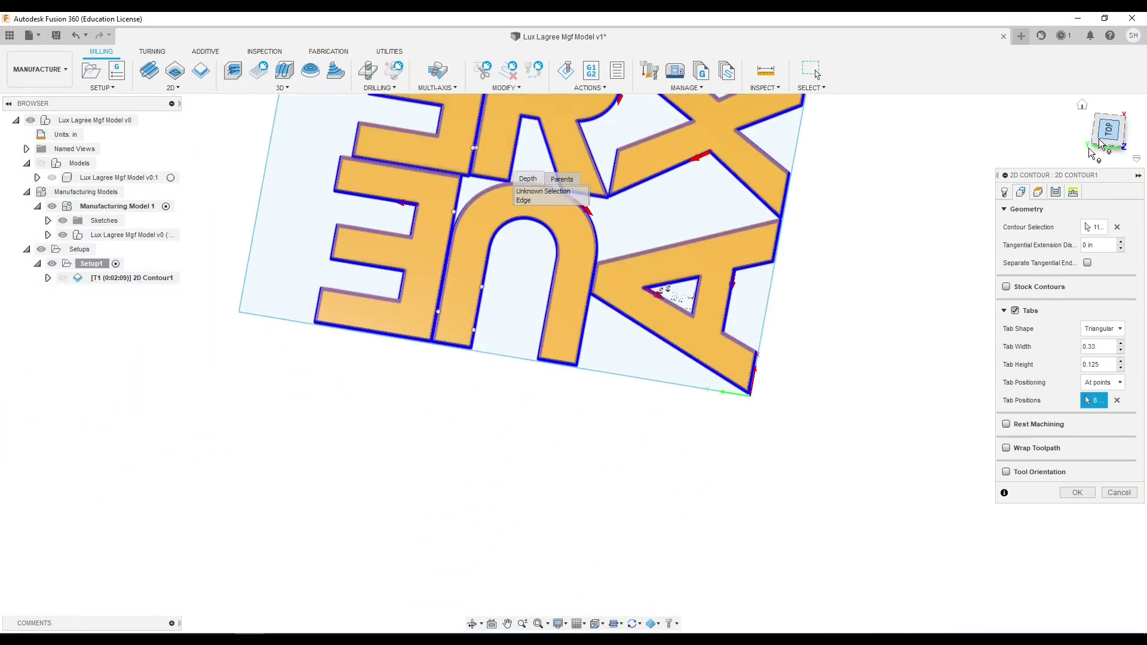
scroll(436, 179, "up", 8)
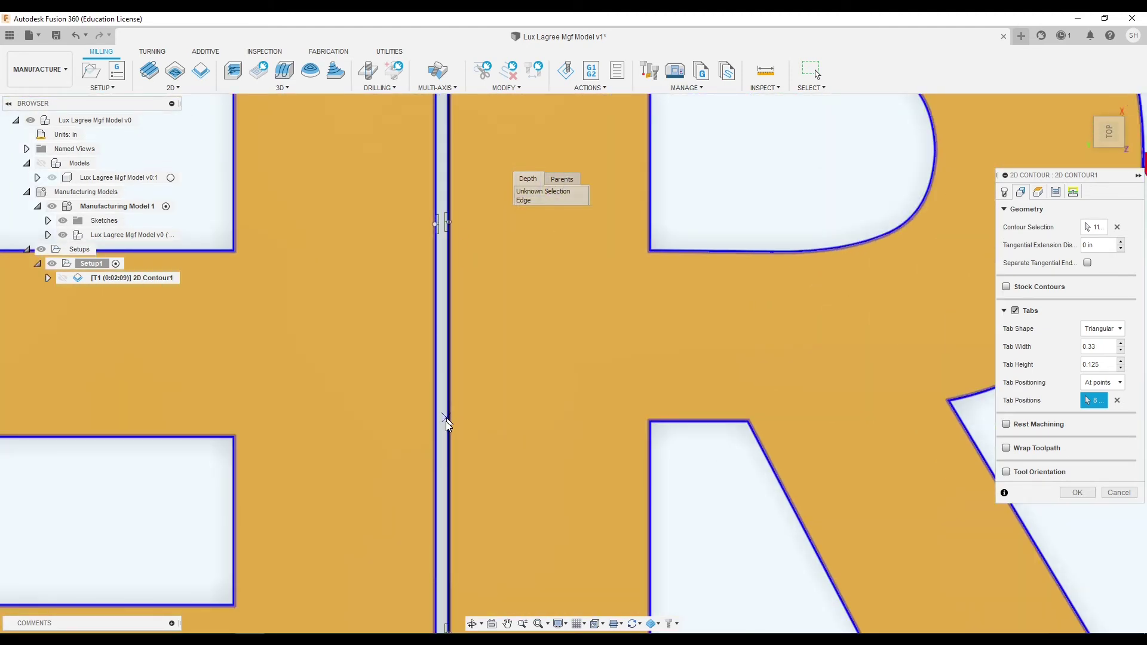
left_click(447, 423)
left_click(439, 421)
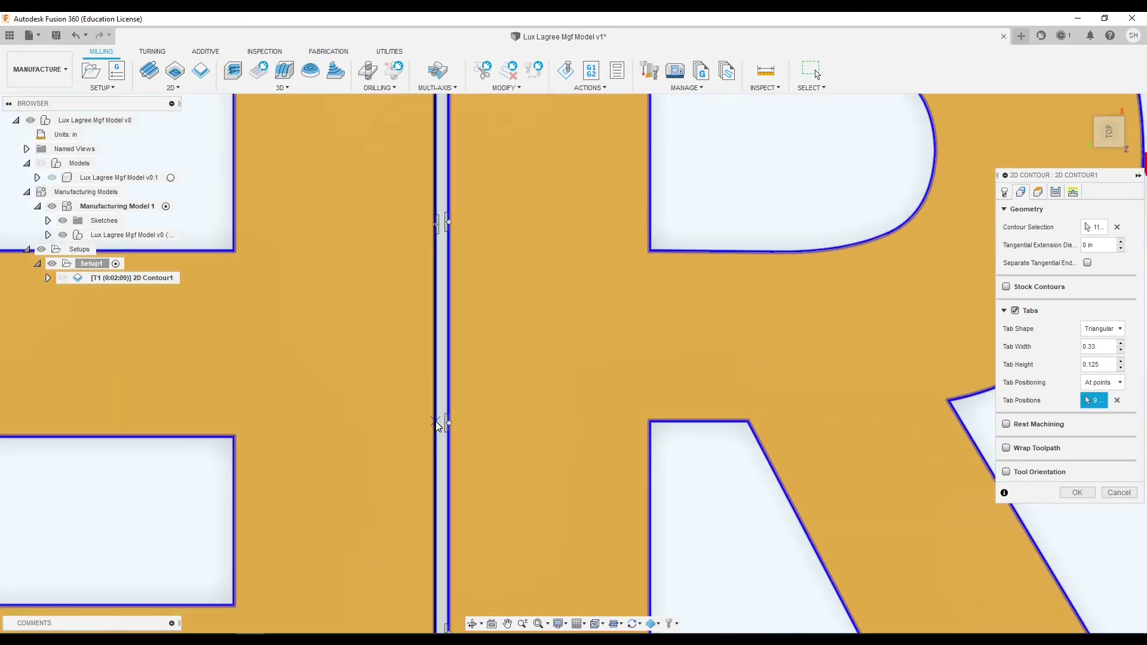
scroll(452, 287, "down", 8)
scroll(451, 182, "up", 5)
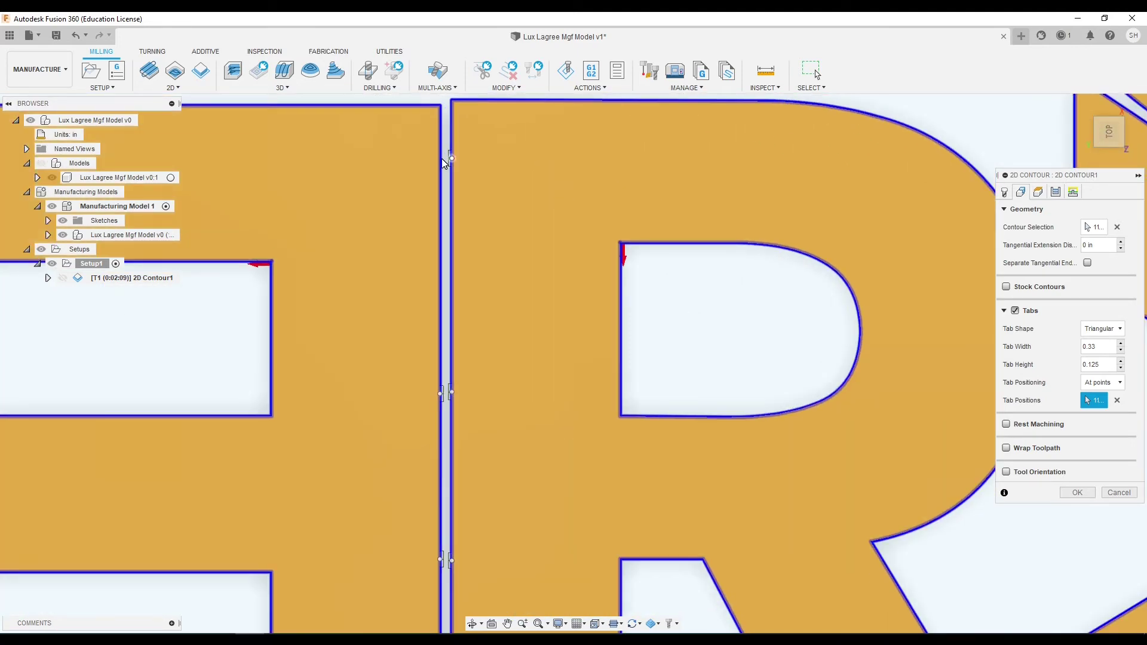
scroll(445, 158, "down", 3)
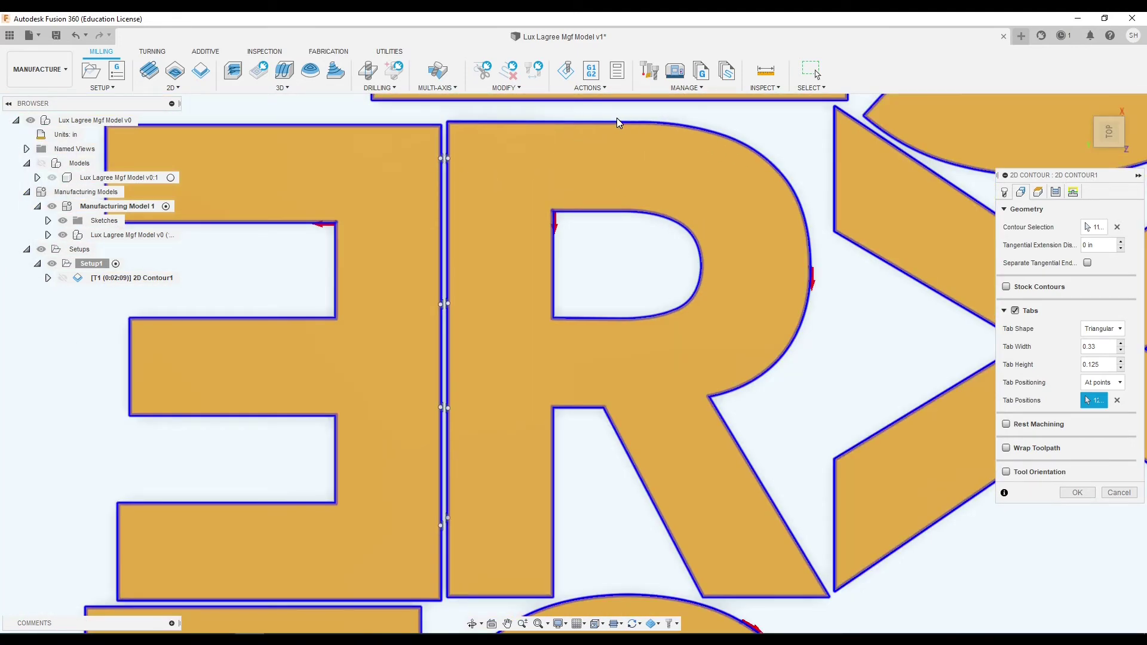
scroll(260, 237, "down", 1)
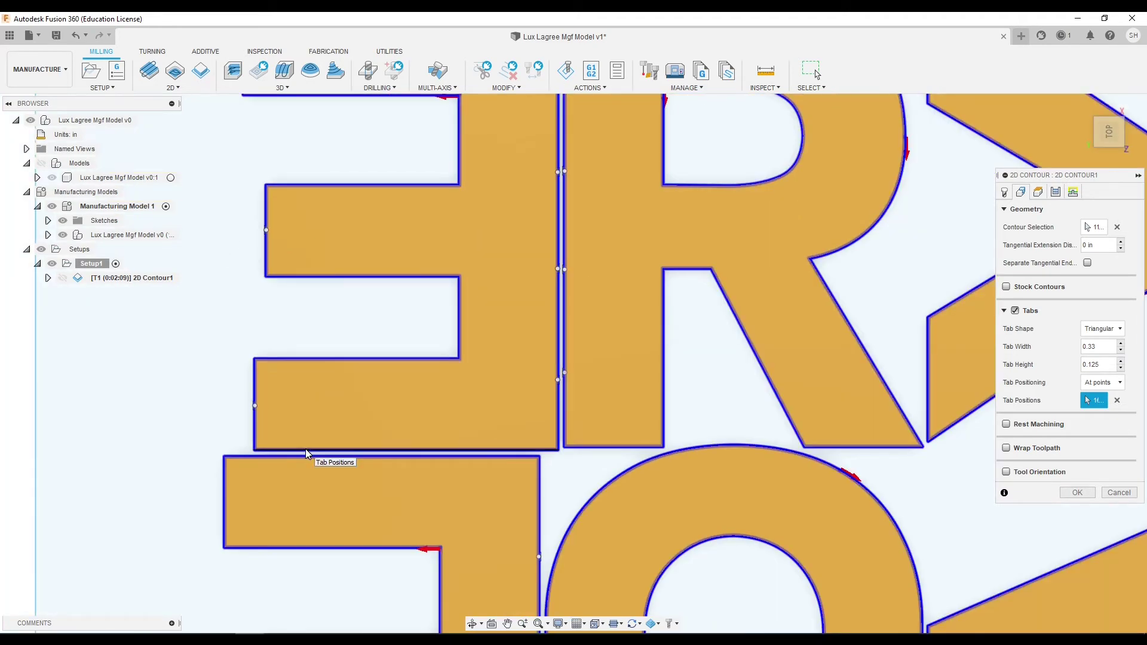
- Add tabs on the lower-left letter, the L/G edge, and the G's lower edge
left_click(223, 512)
scroll(262, 454, "down", 2)
scroll(254, 570, "down", 2)
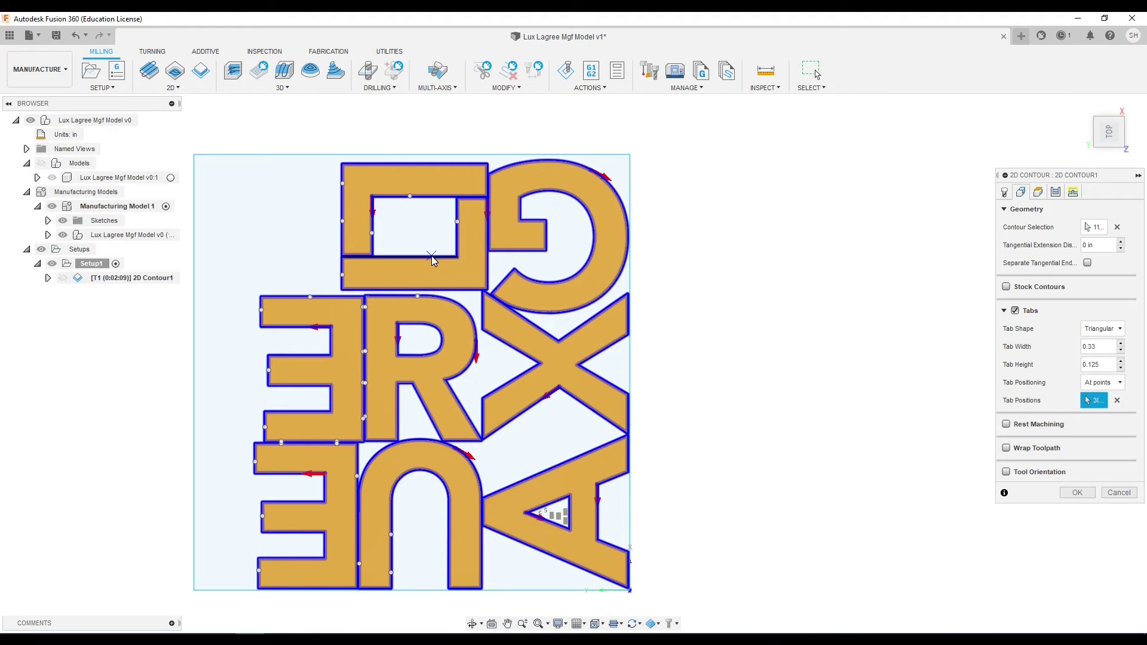
left_click(485, 177)
scroll(484, 183, "up", 5)
left_click(484, 188)
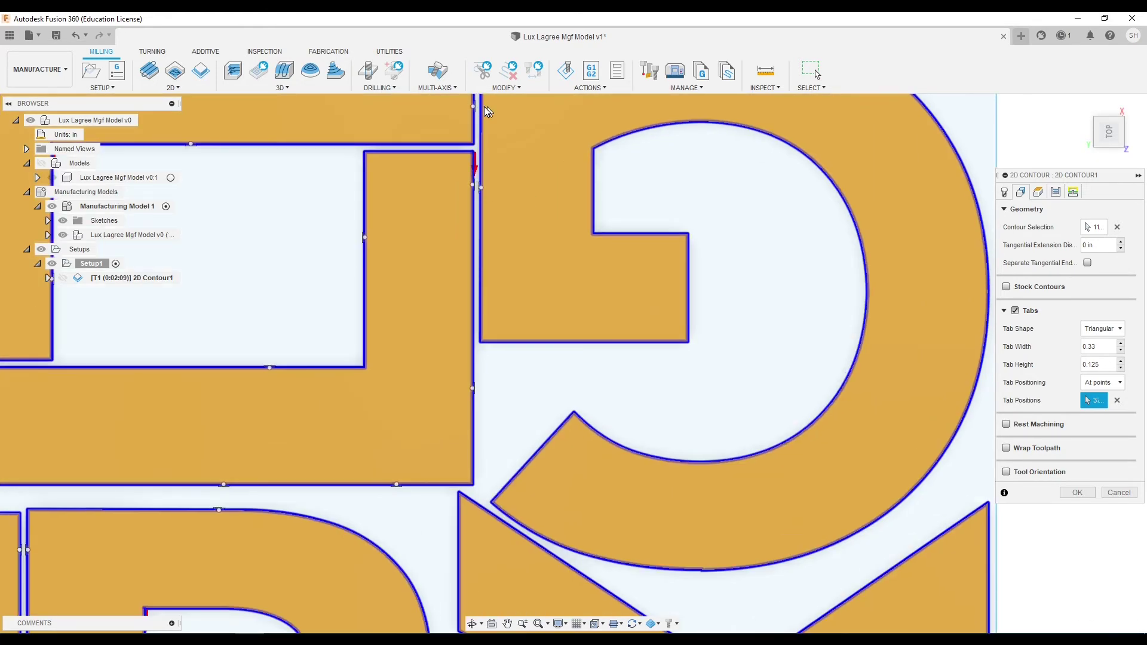
scroll(489, 227, "down", 4)
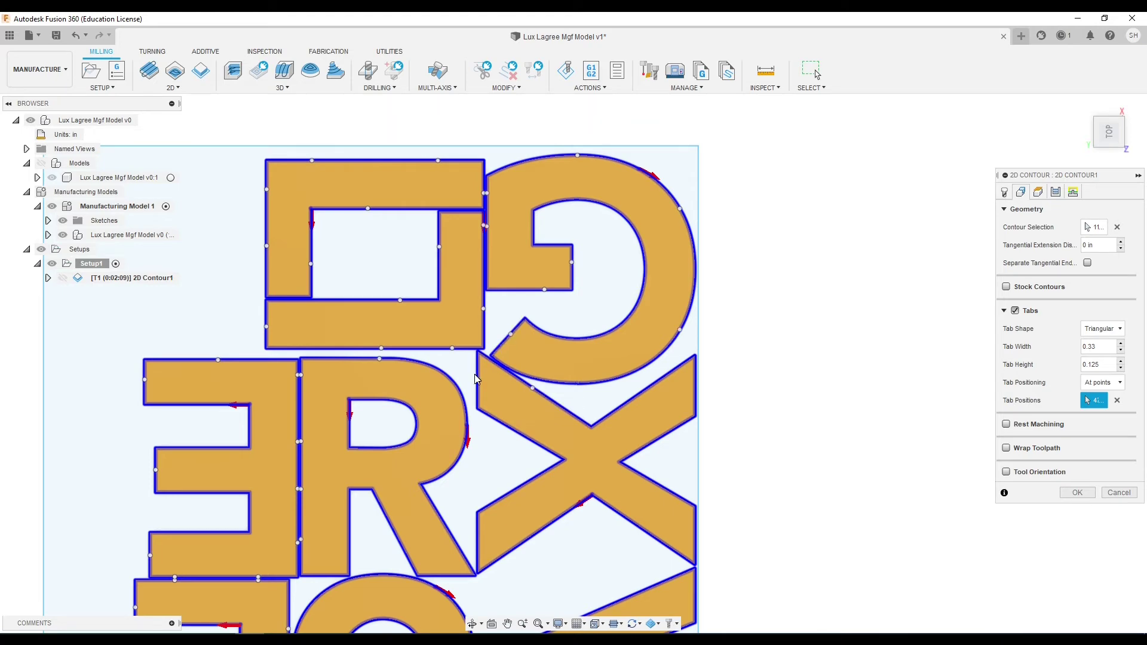
left_click(622, 379)
scroll(616, 381, "up", 4)
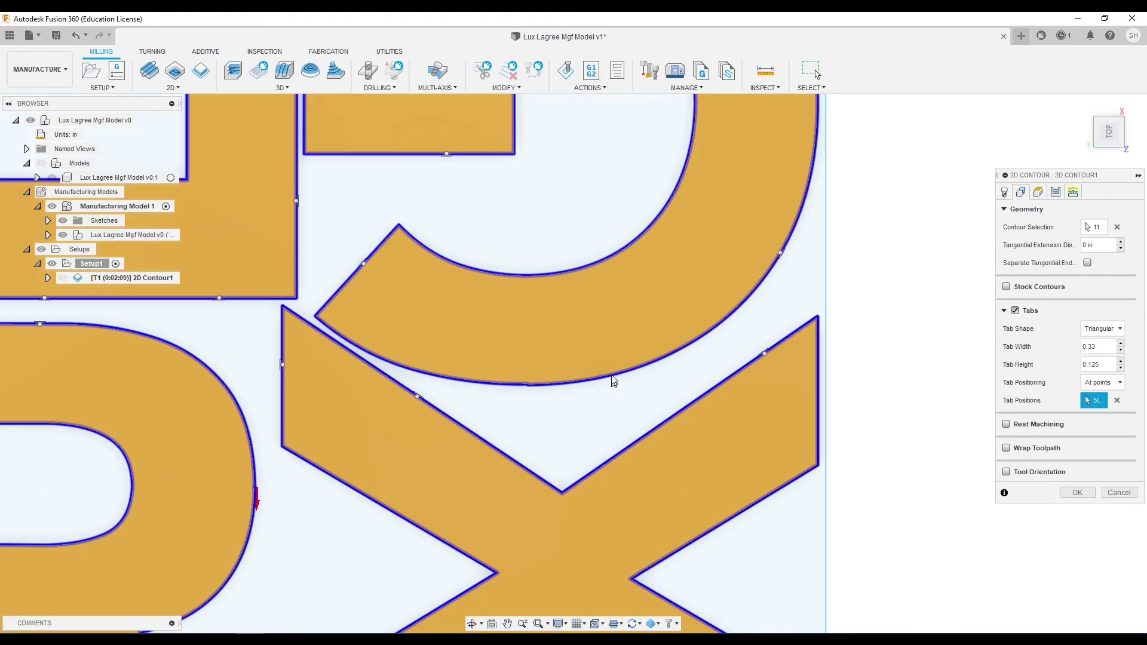
scroll(683, 349, "down", 3)
scroll(717, 430, "up", 2)
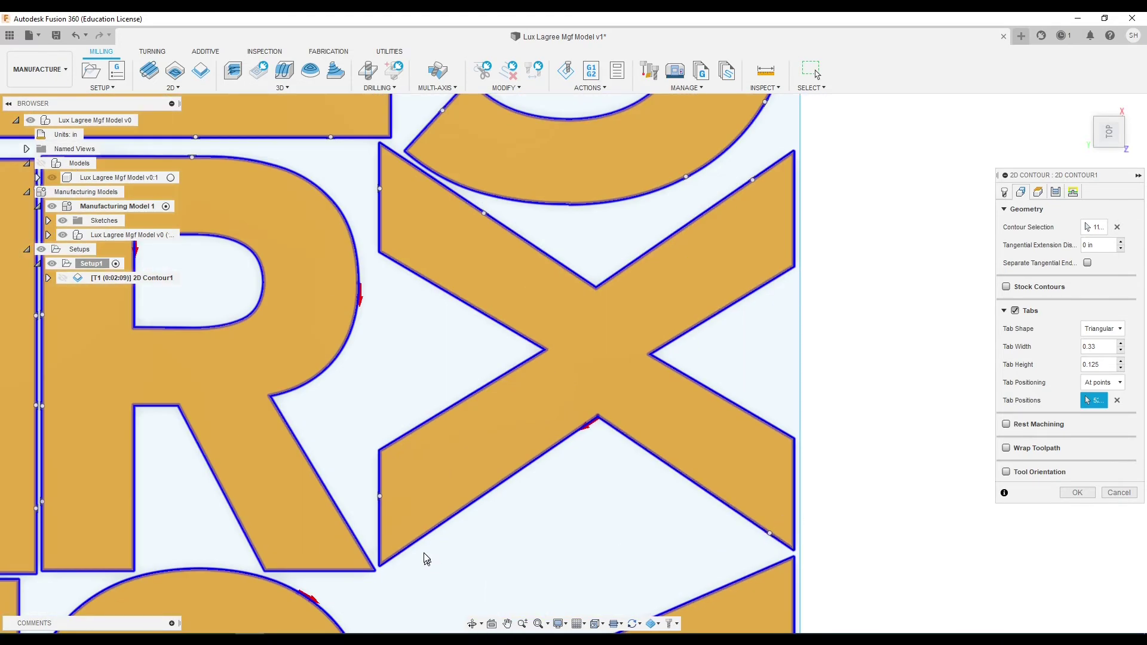
scroll(425, 556, "down", 1)
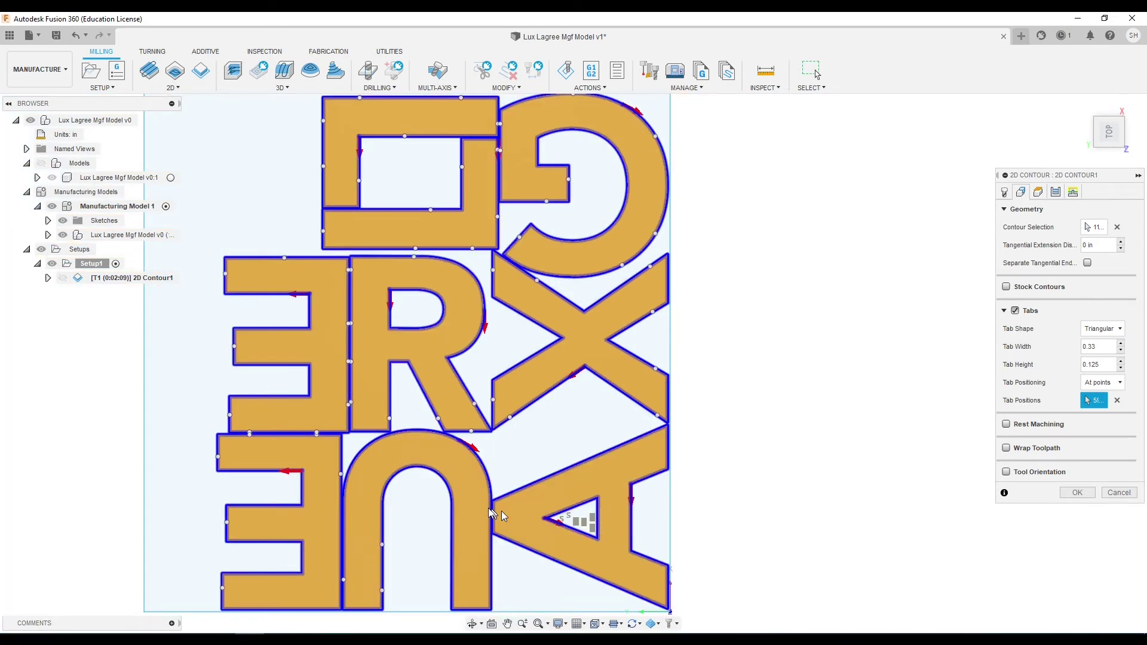
- Fit the whole layout into view and add two more tabs, one on the A's edge
key("F6")
left_click(500, 509)
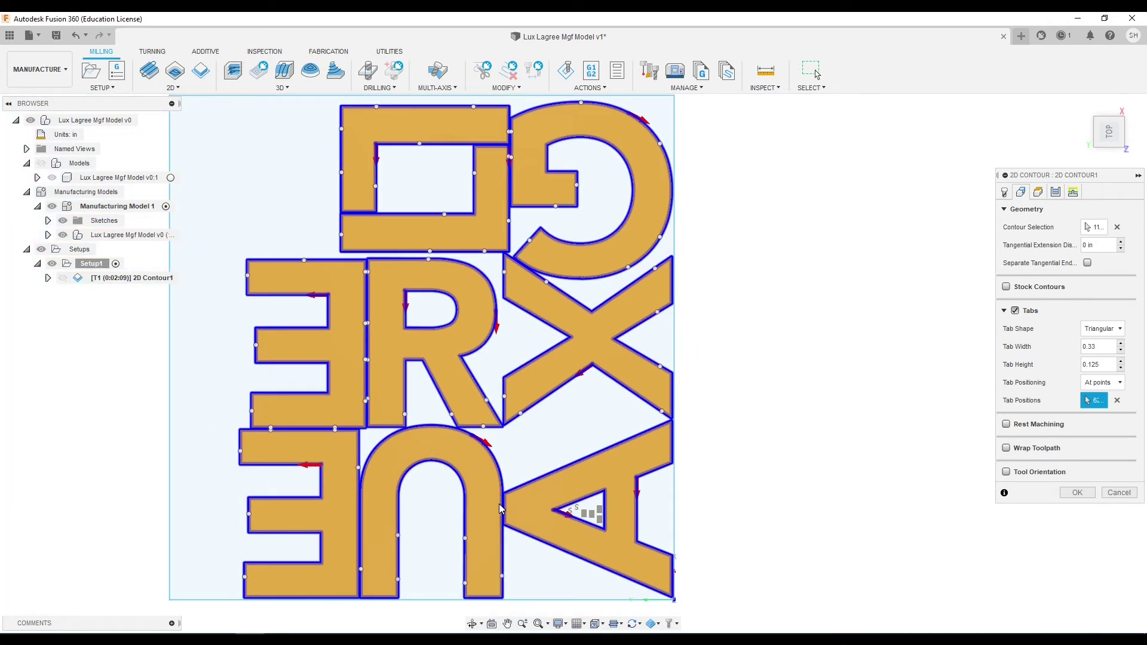
scroll(508, 511, "up", 2)
scroll(758, 346, "down", 2)
scroll(735, 433, "up", 5)
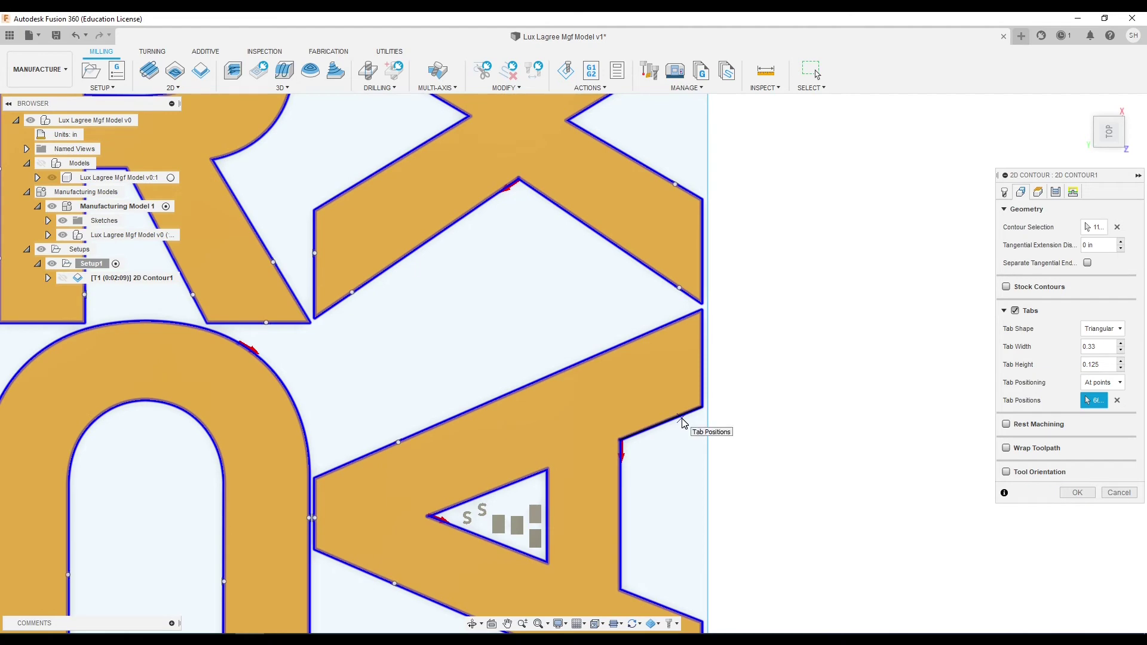
left_click(683, 422)
scroll(626, 343, "down", 2)
scroll(561, 435, "up", 5)
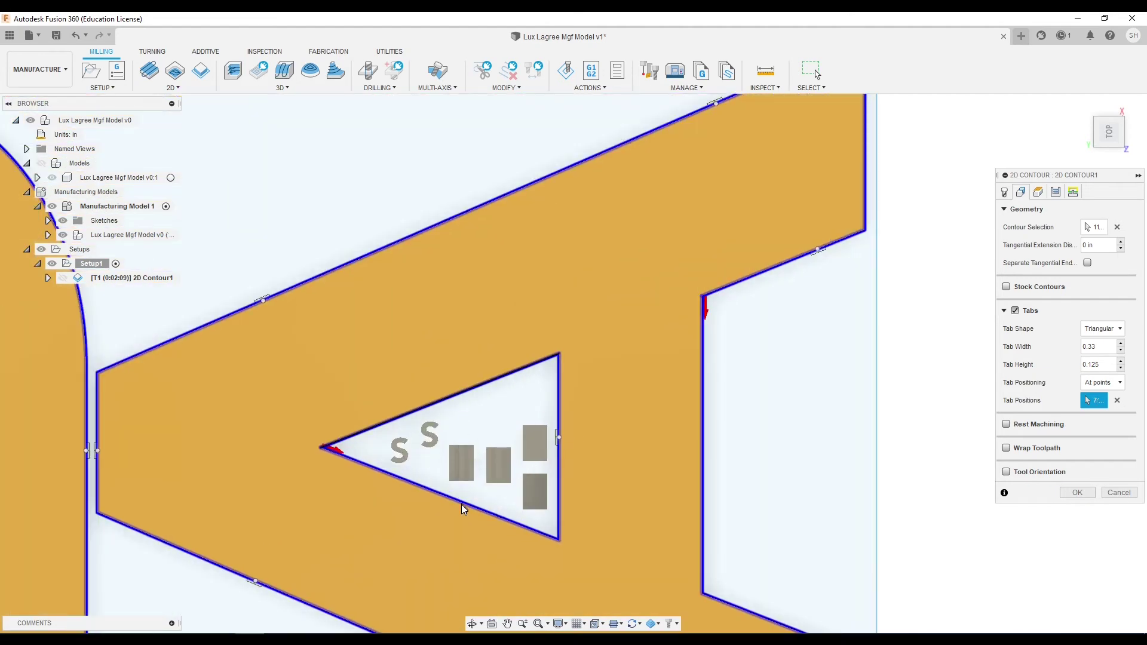
scroll(278, 122, "down", 3)
scroll(225, 204, "up", 5)
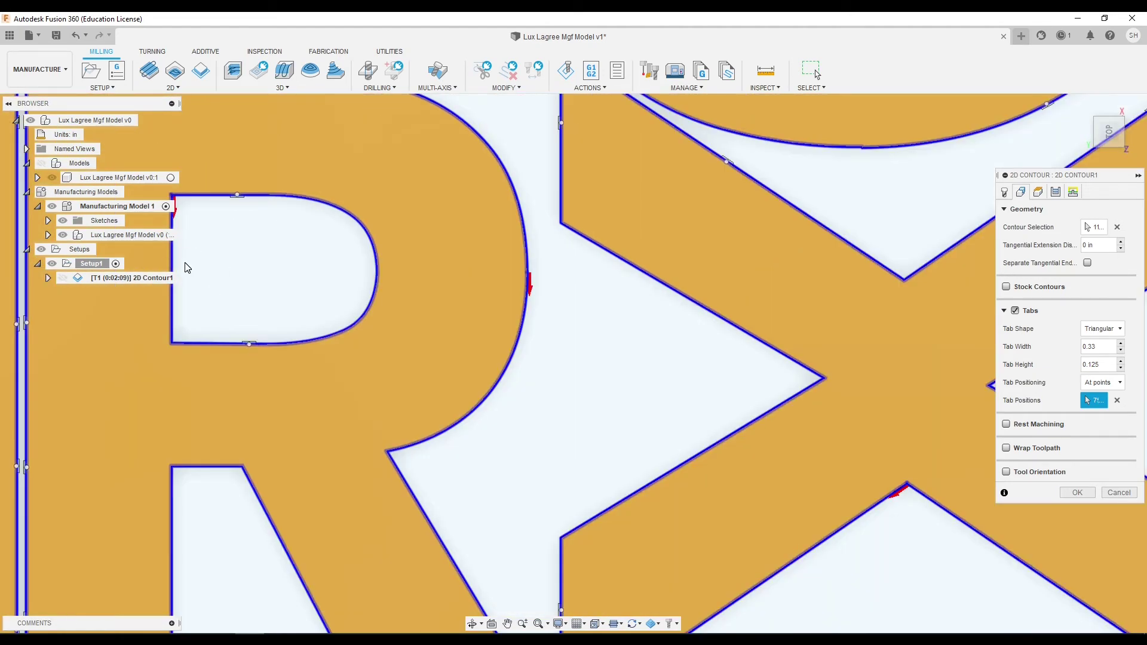
scroll(610, 263, "down", 4)
scroll(690, 171, "up", 4)
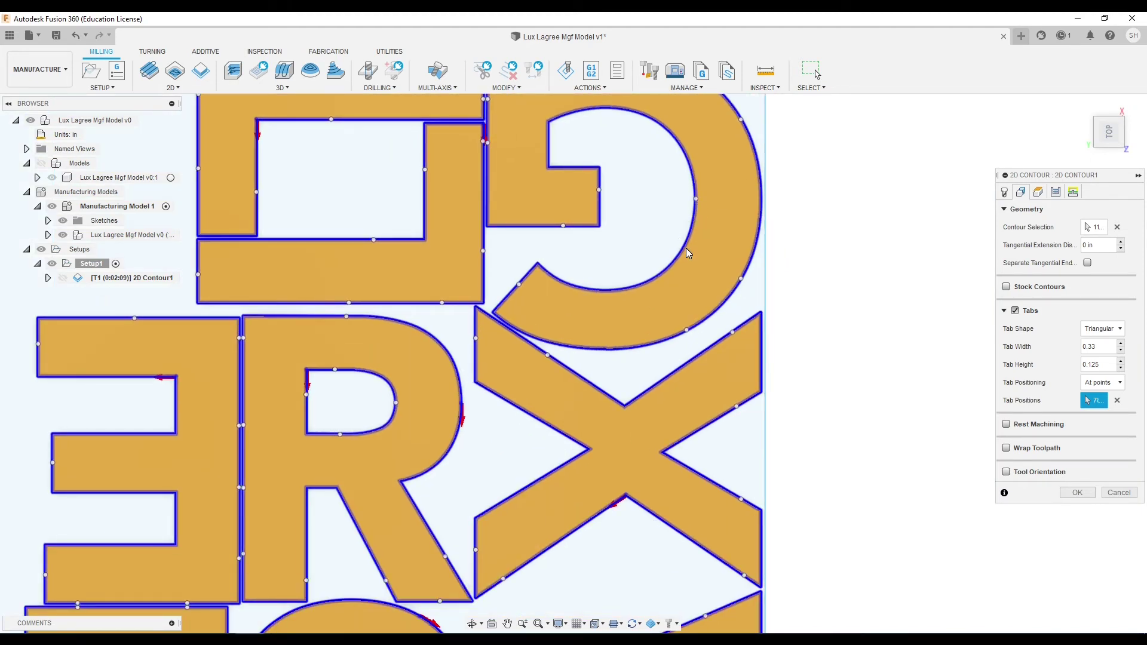
scroll(608, 251, "down", 2)
scroll(607, 252, "down", 1)
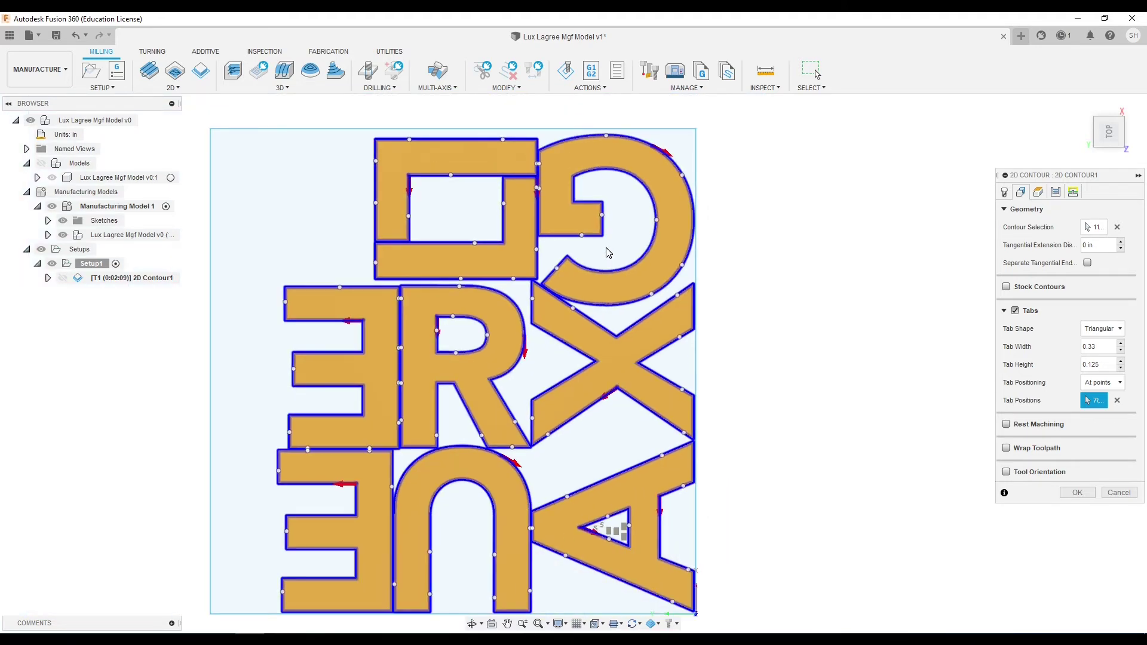
scroll(607, 251, "up", 2)
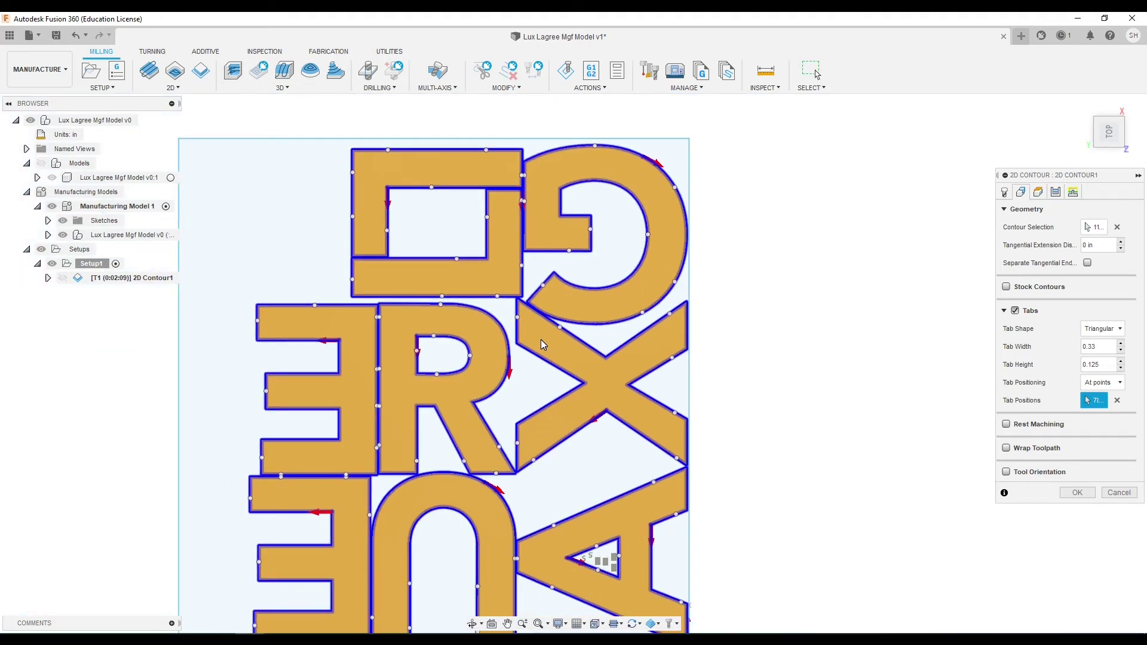
scroll(513, 413, "down", 1)
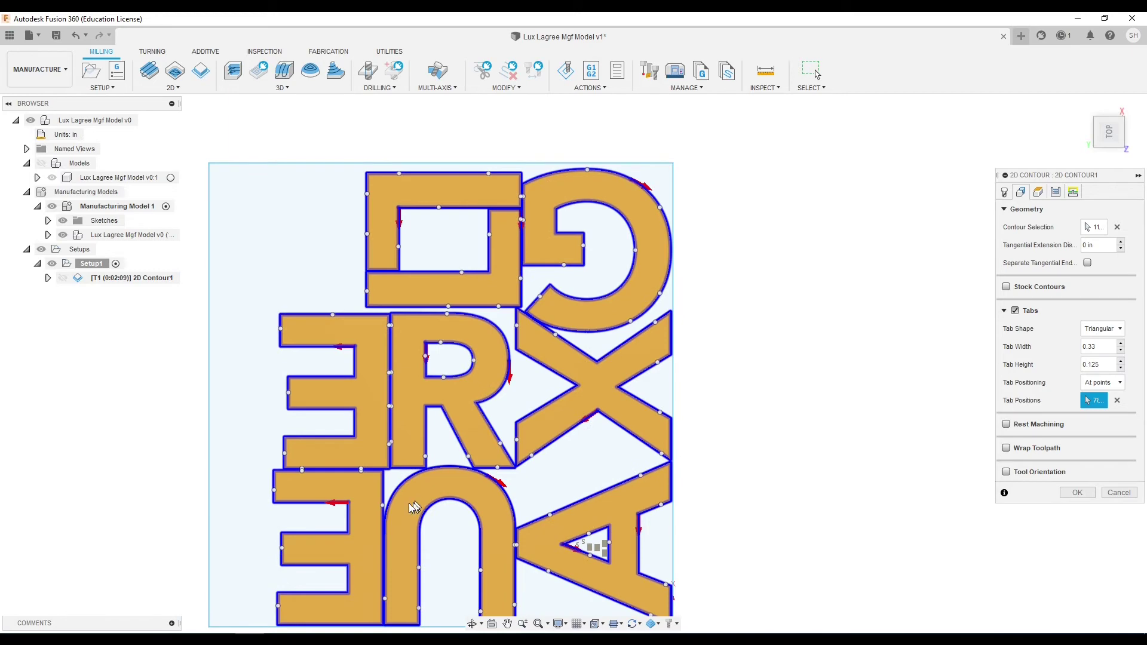
scroll(404, 500, "up", 3)
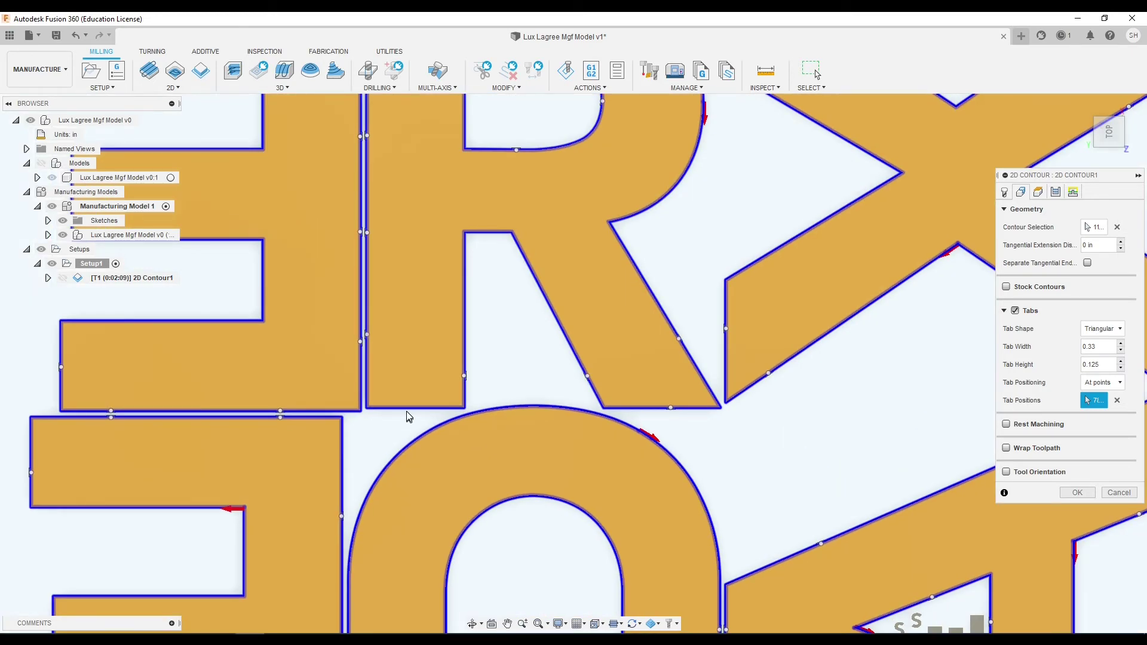
scroll(406, 466, "down", 3)
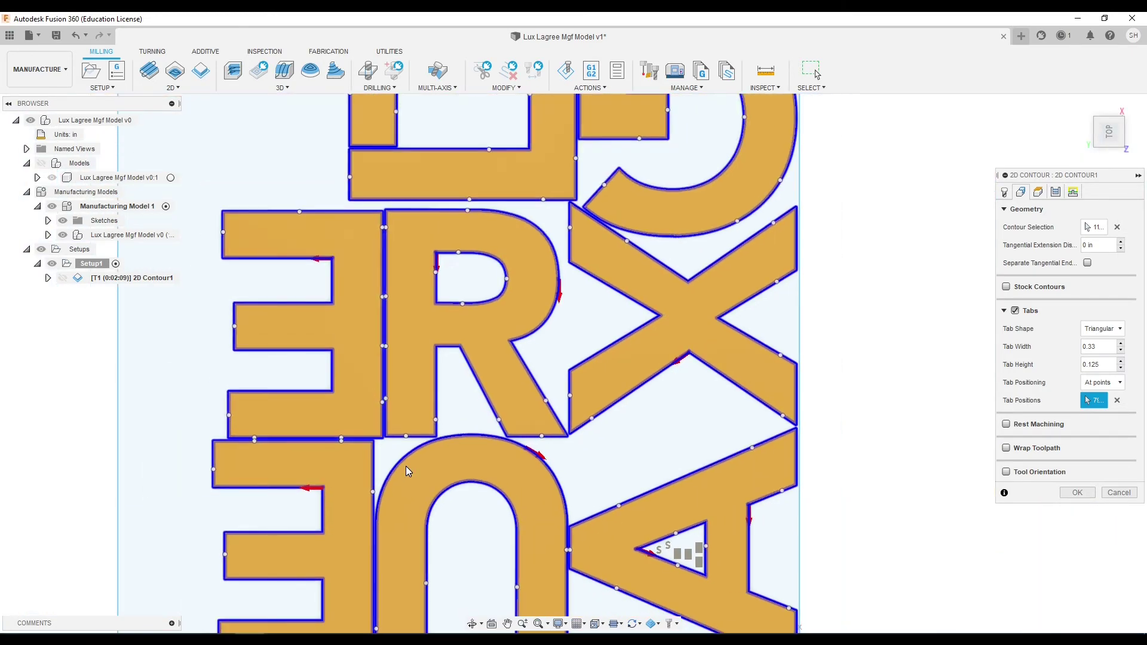
scroll(406, 466, "down", 5)
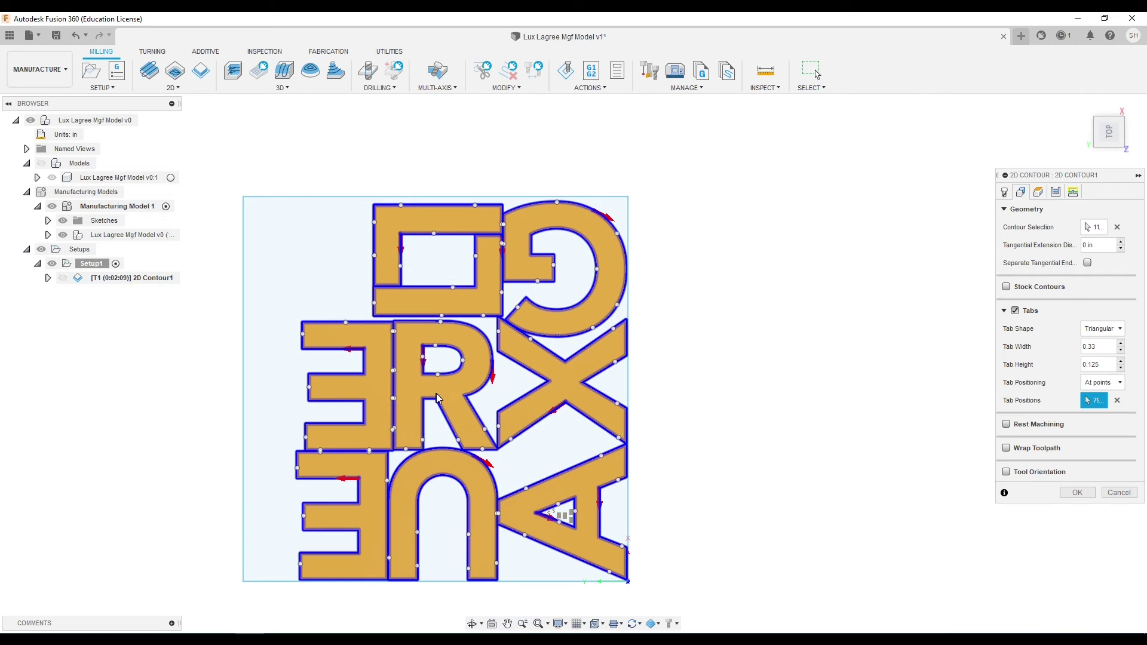
- Generate the tabbed 2D Contour1 toolpath (0:48:16) and orbit to a tilted 3D view
left_click(1077, 493)
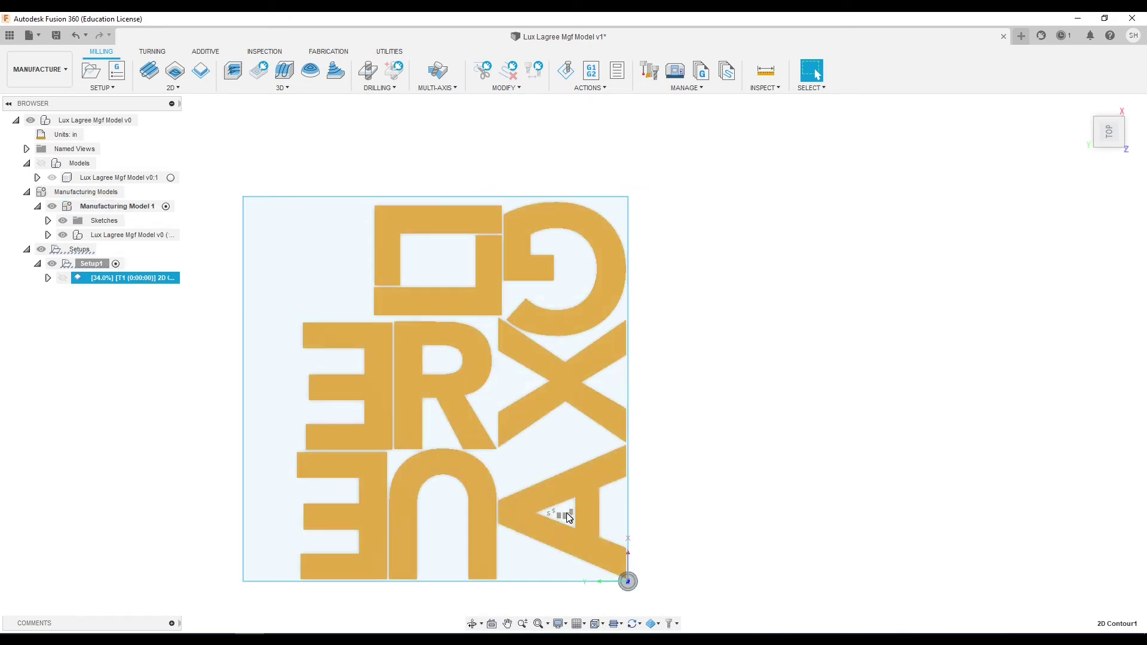
middle_click_drag(562, 512, 837, 358, "shift")
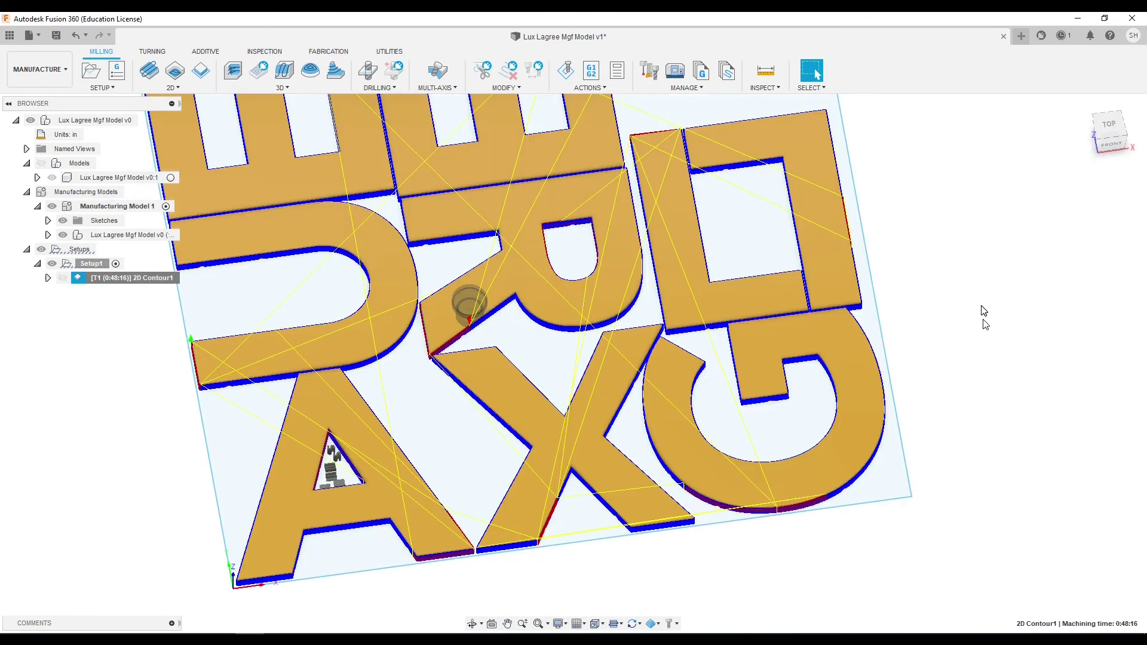
scroll(952, 310, "down", 3)
scroll(345, 261, "up", 4)
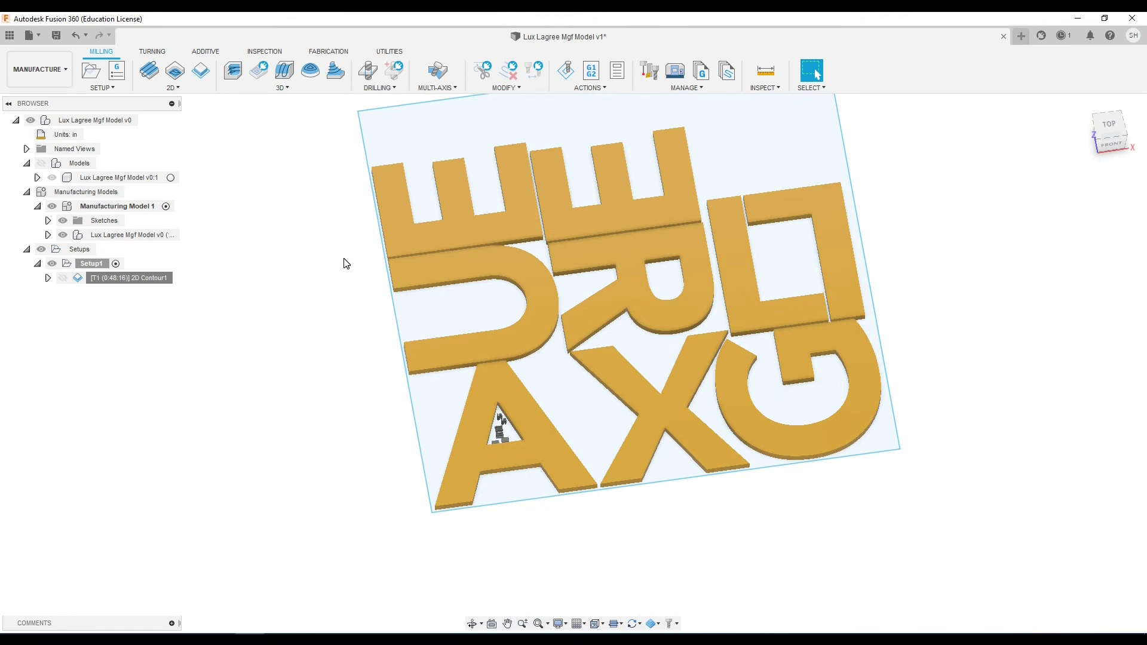
scroll(766, 259, "up", 3)
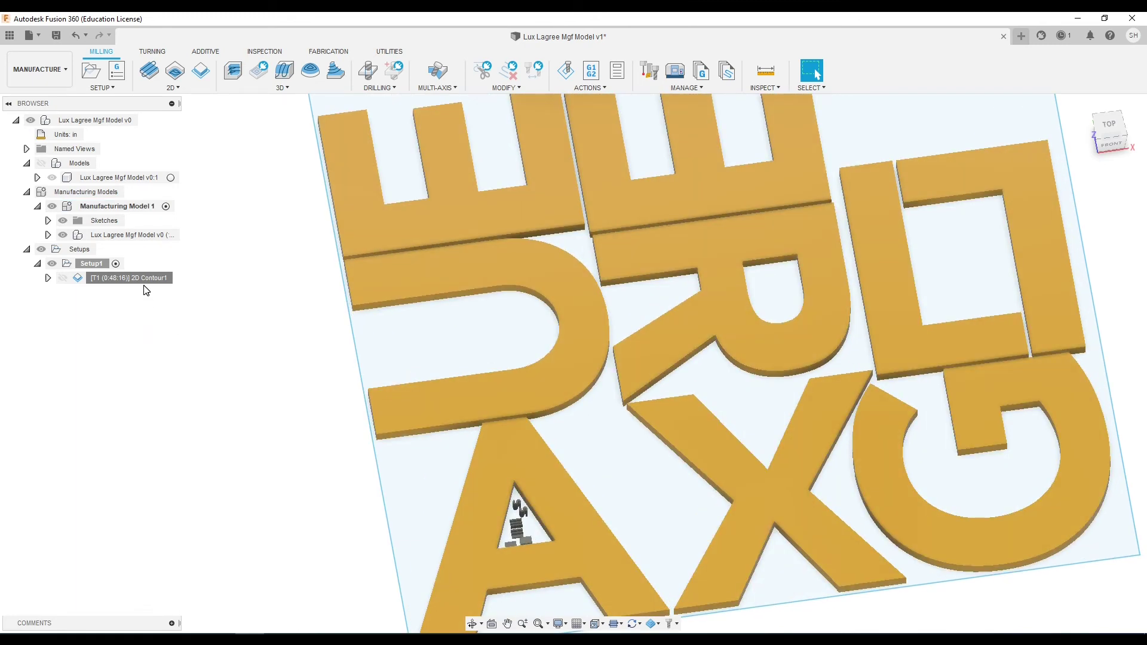
- Duplicate the 2D Contour1 operation
left_click(144, 281)
right_click(148, 280)
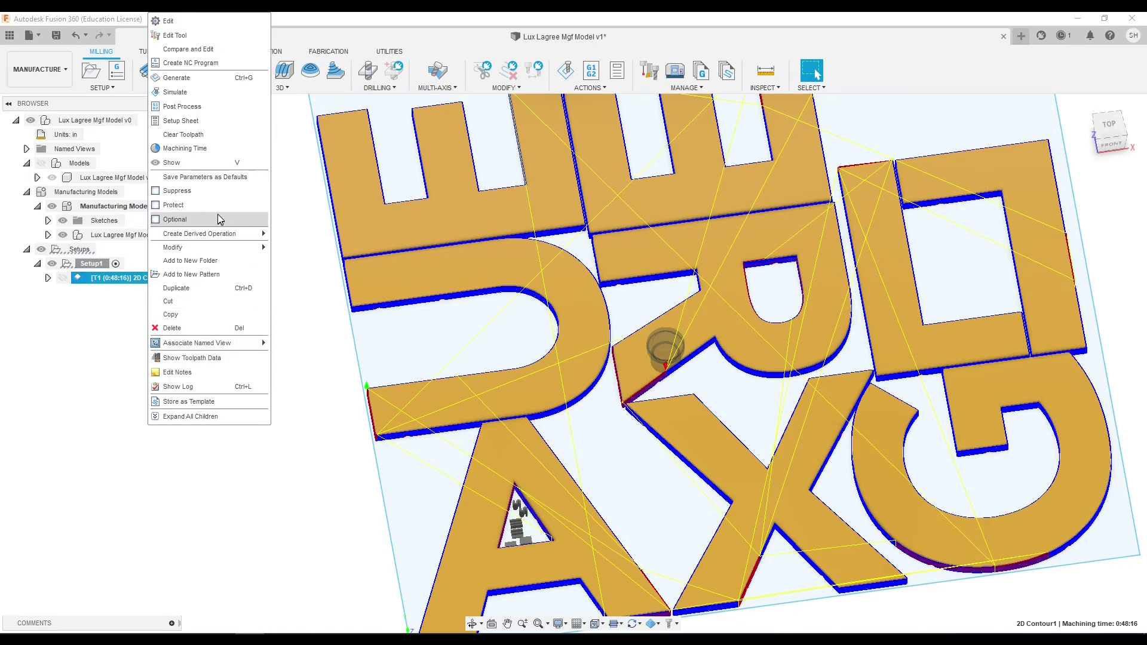
left_click(226, 301)
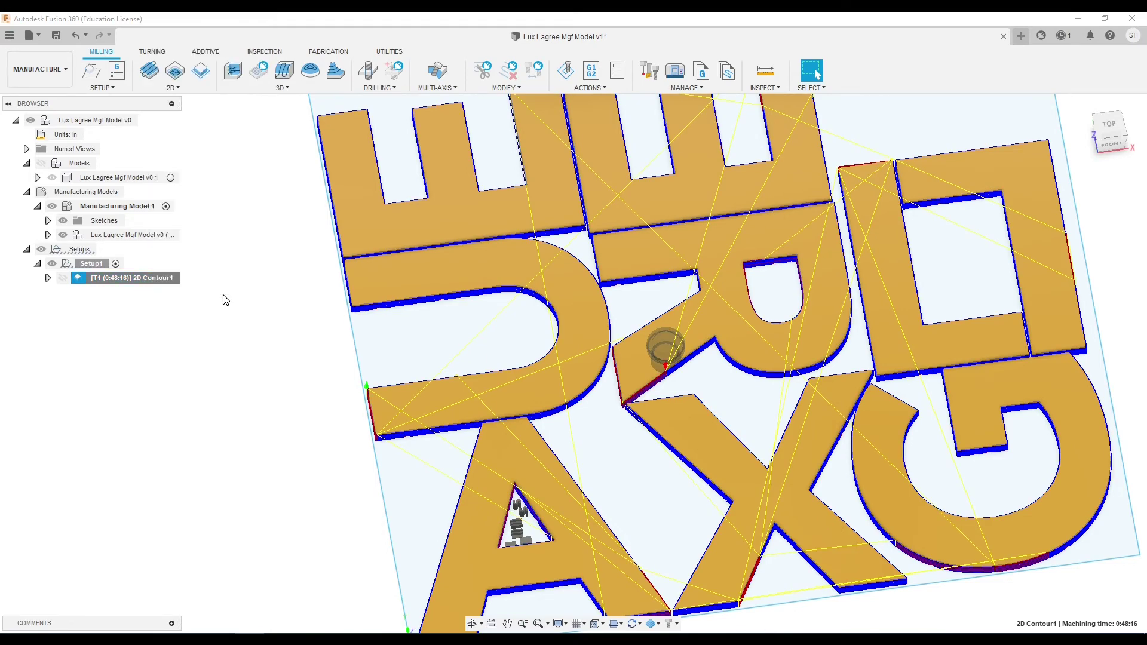
right_click(137, 278)
left_click(175, 289)
- Edit the copy, 2D Contour1 (2), to leave out the R and A inner hole contours
right_click(169, 293)
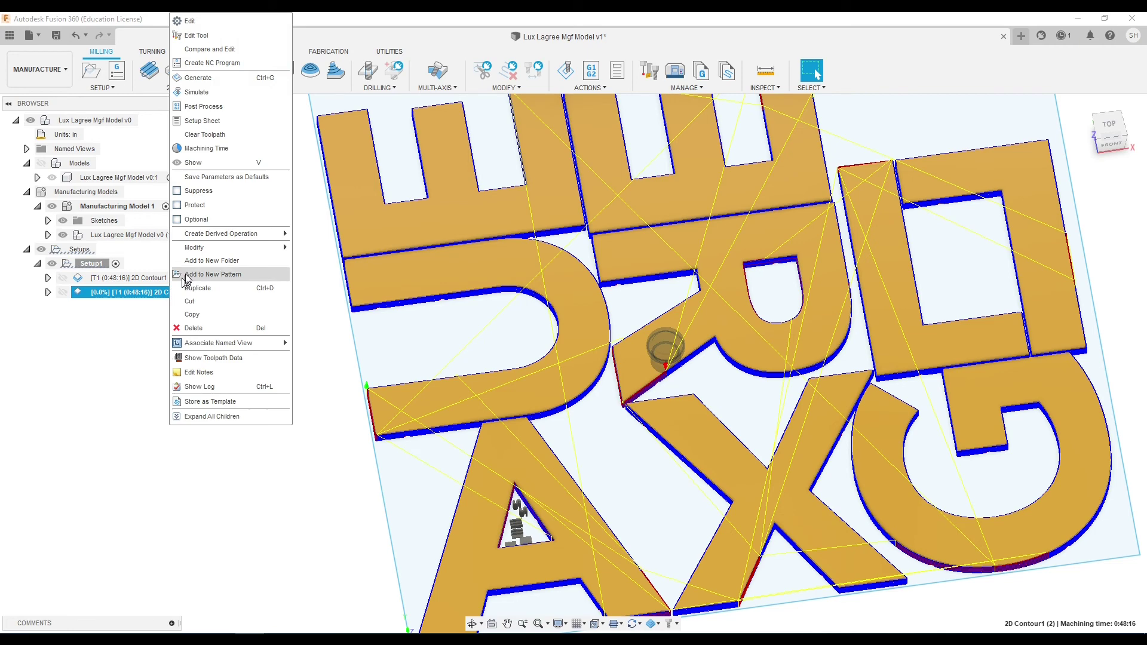
left_click(233, 31)
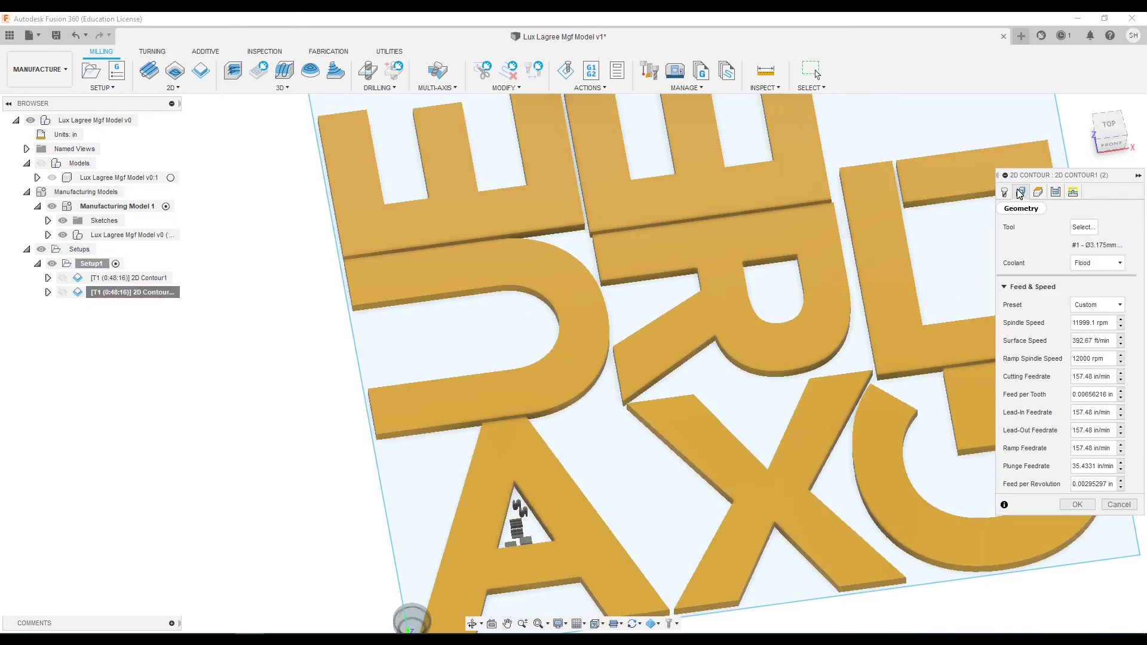
left_click(1020, 192)
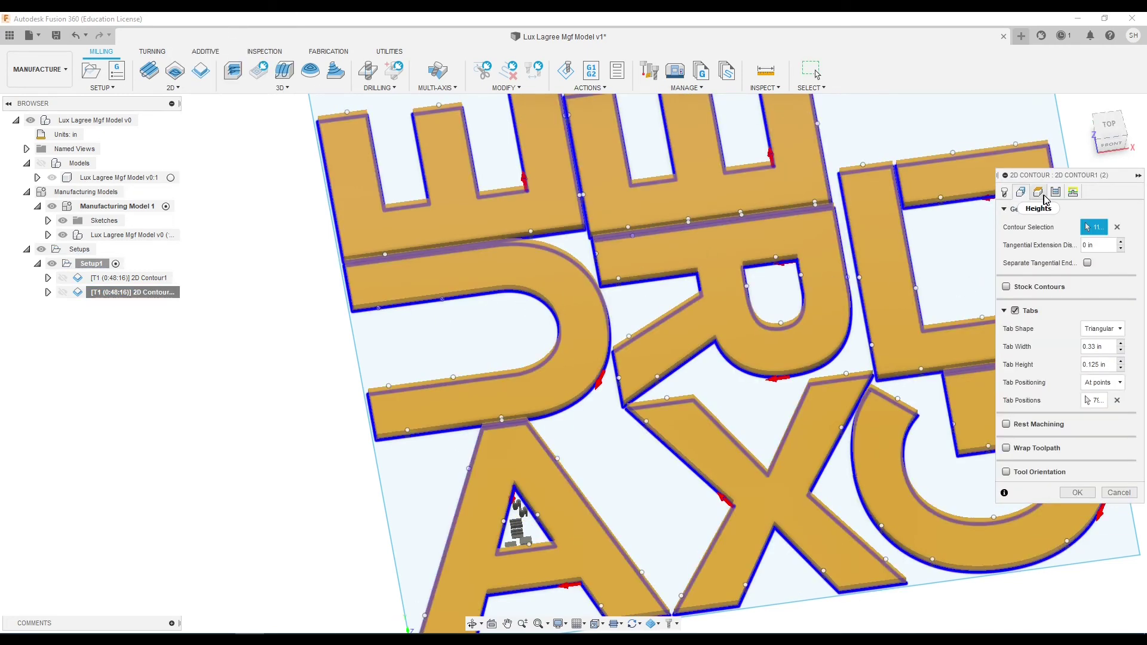
left_click(1096, 402)
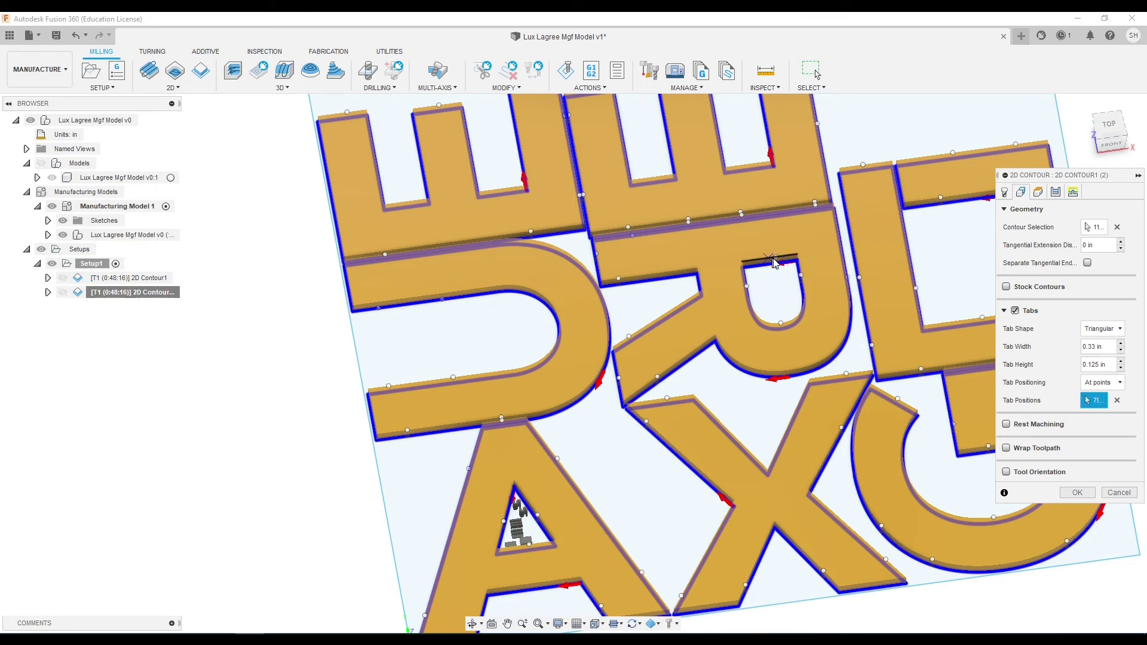
left_click(775, 258)
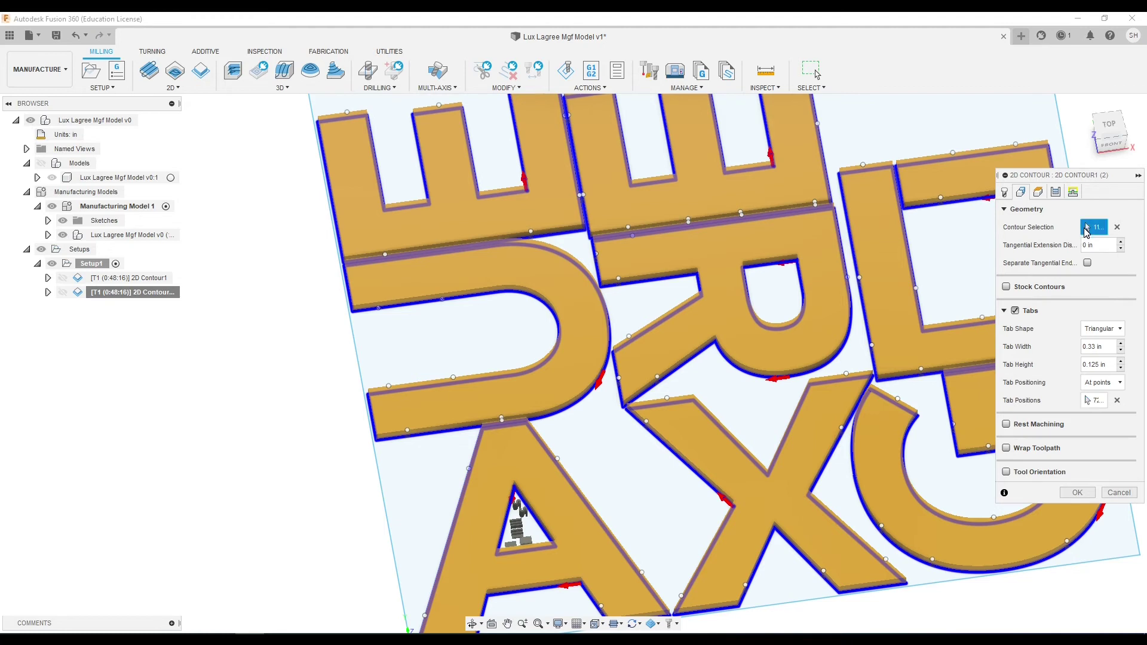
left_click(761, 272)
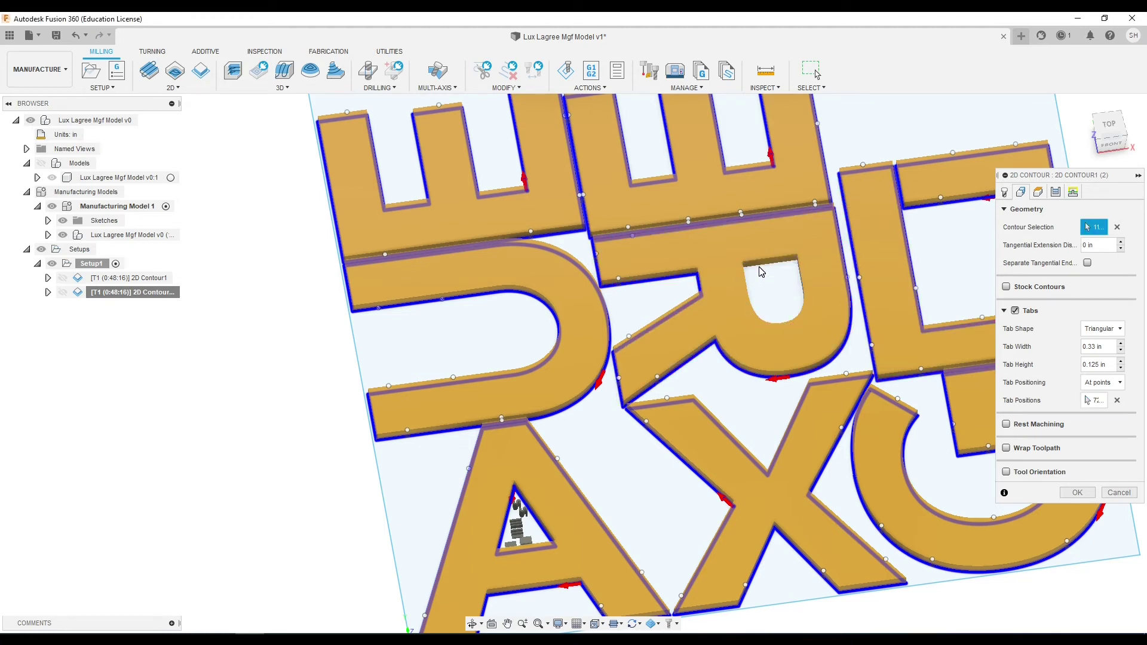
left_click(530, 509)
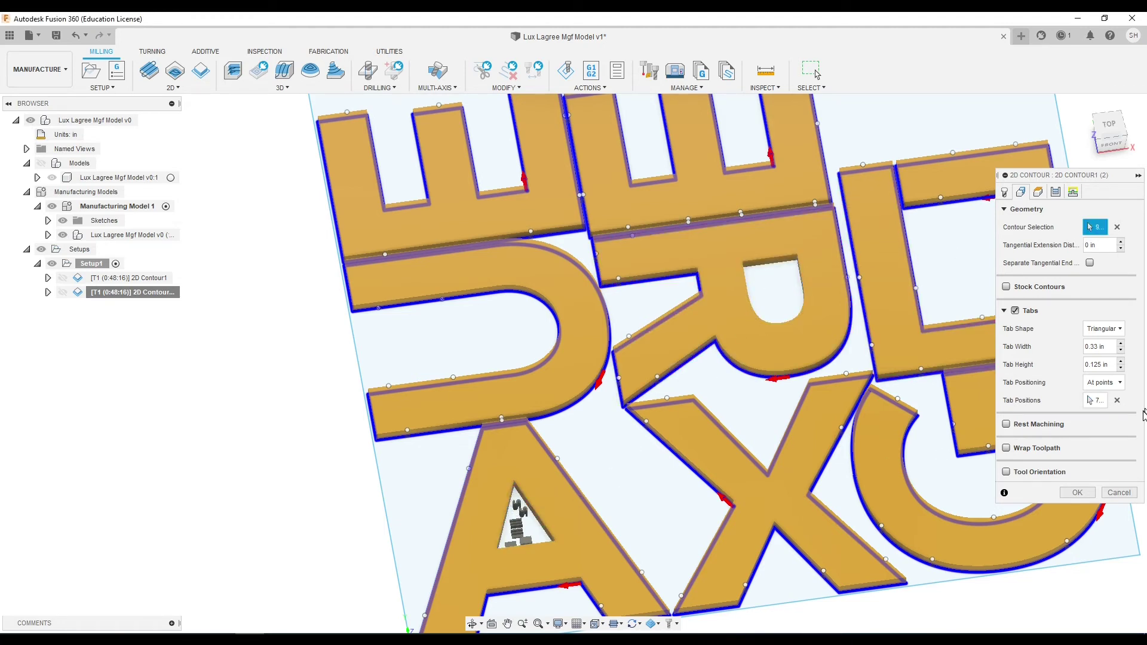
left_click(1079, 493)
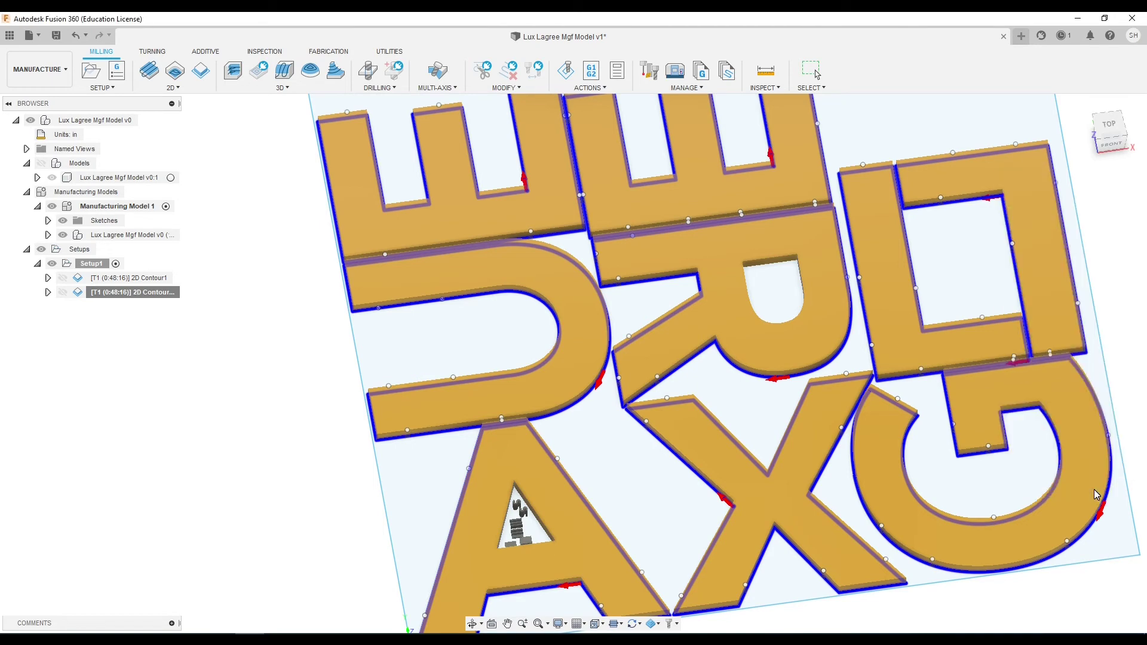
- Clear 2D Contour1's contours and tabs, then pick only the R and A inner holes
right_click(138, 282)
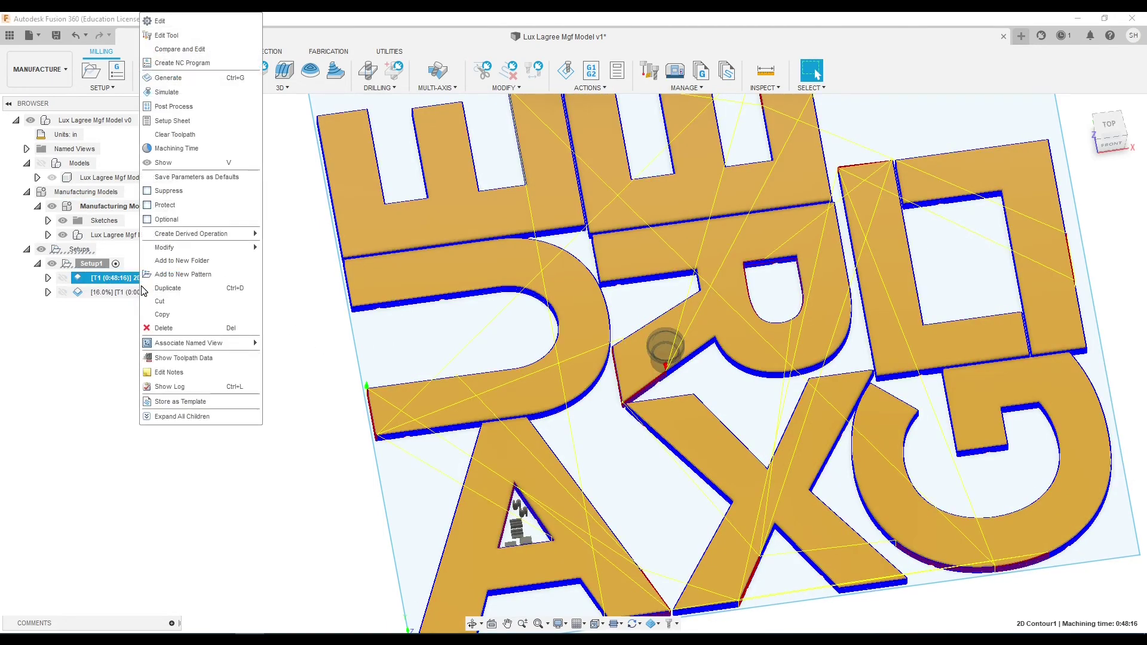
left_click(180, 19)
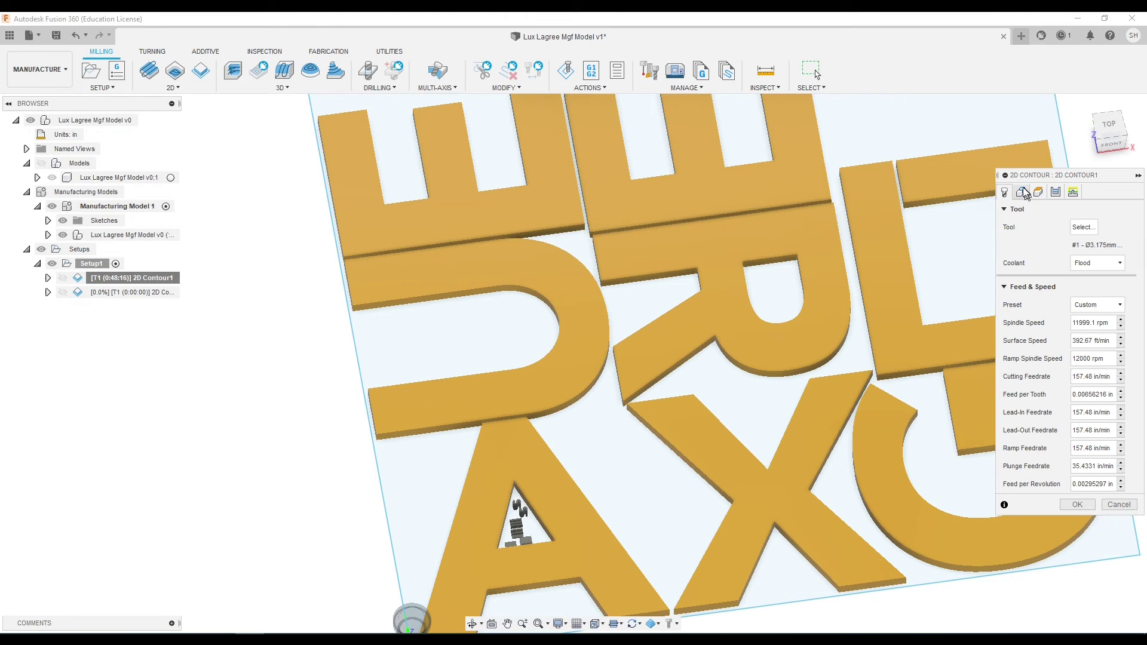
left_click(1022, 192)
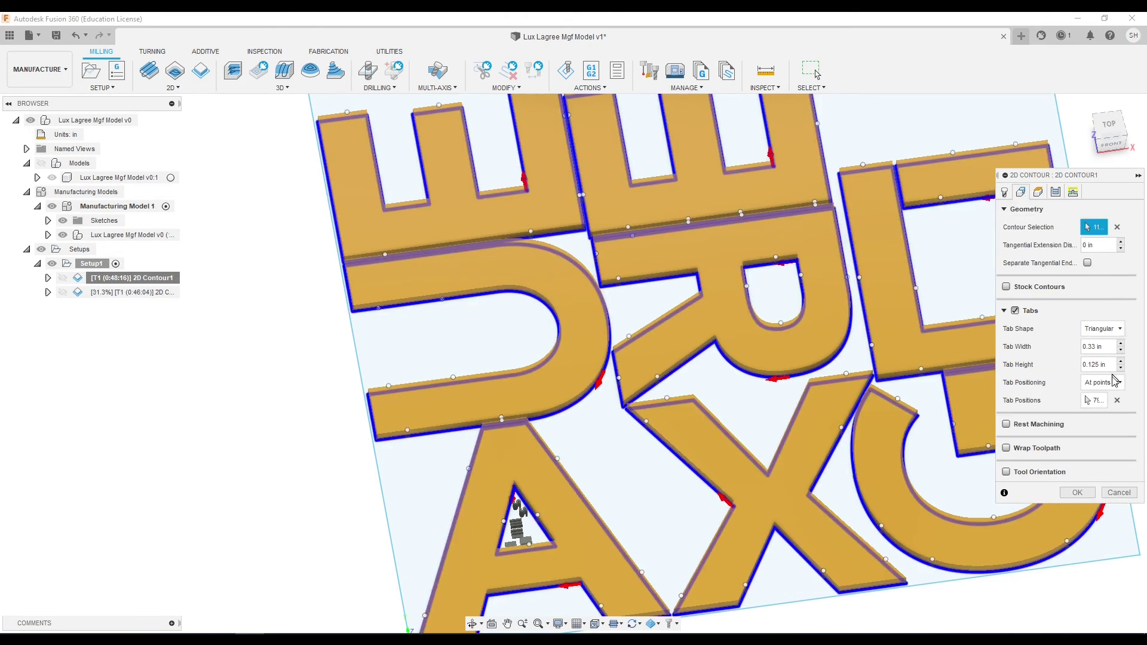
left_click(1117, 402)
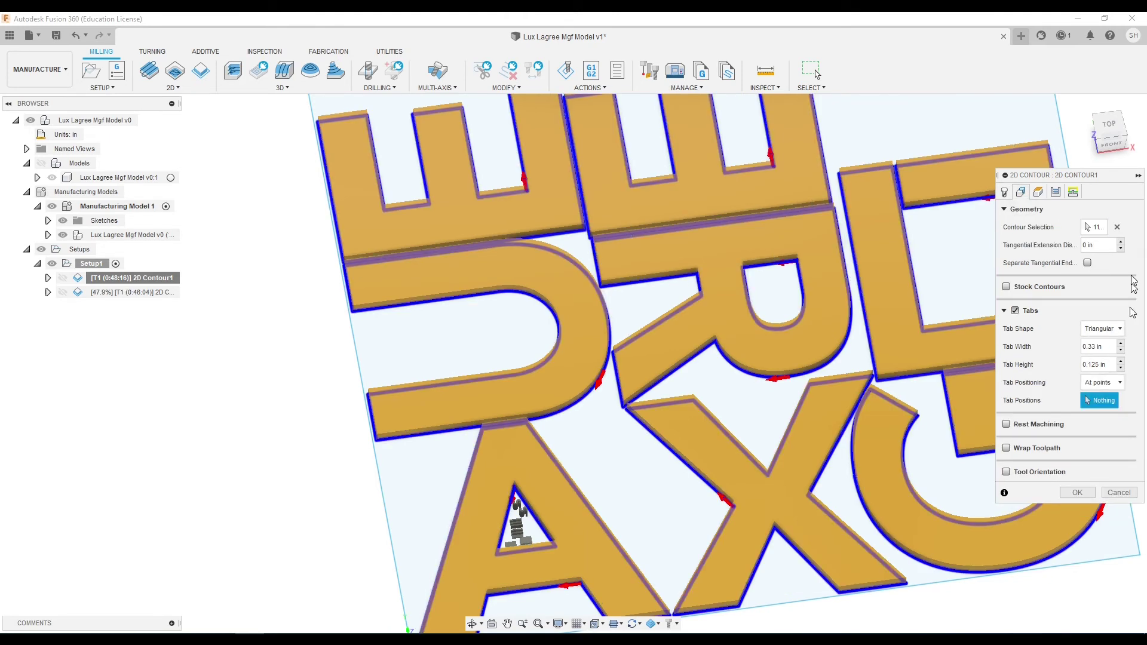
left_click(1117, 229)
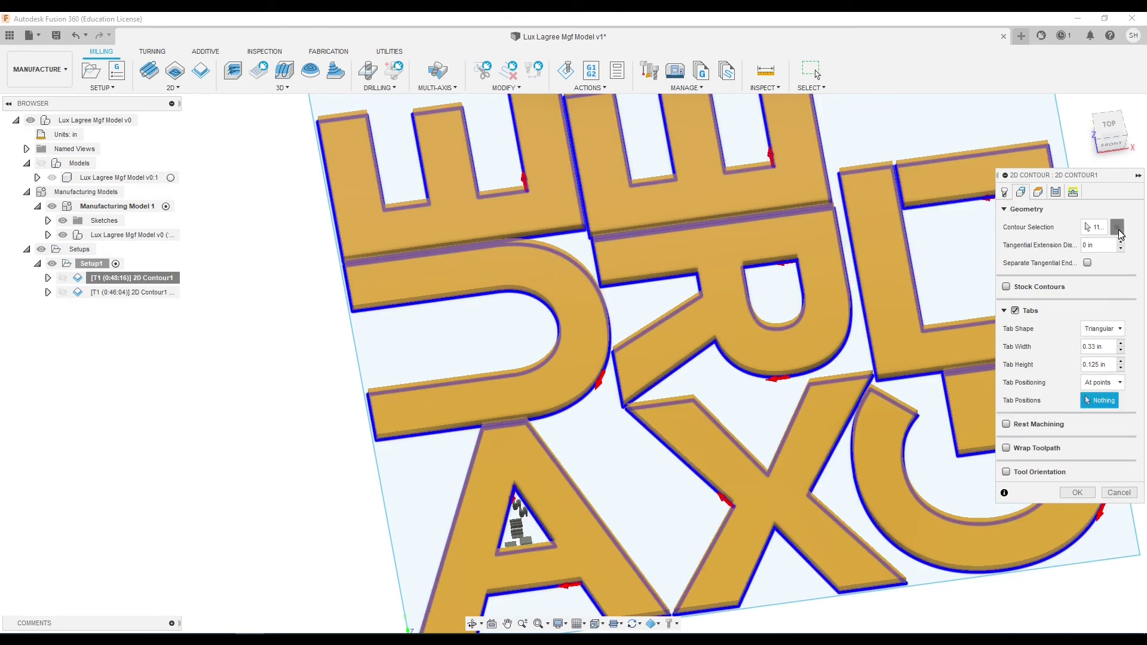
left_click(786, 269)
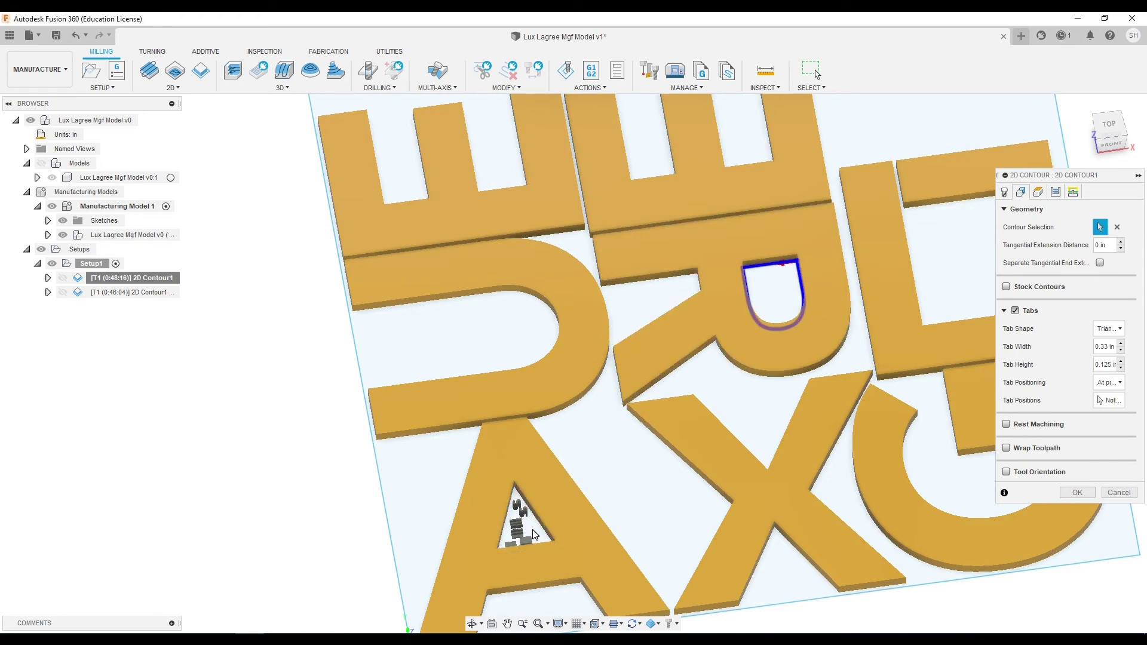
left_click(548, 534)
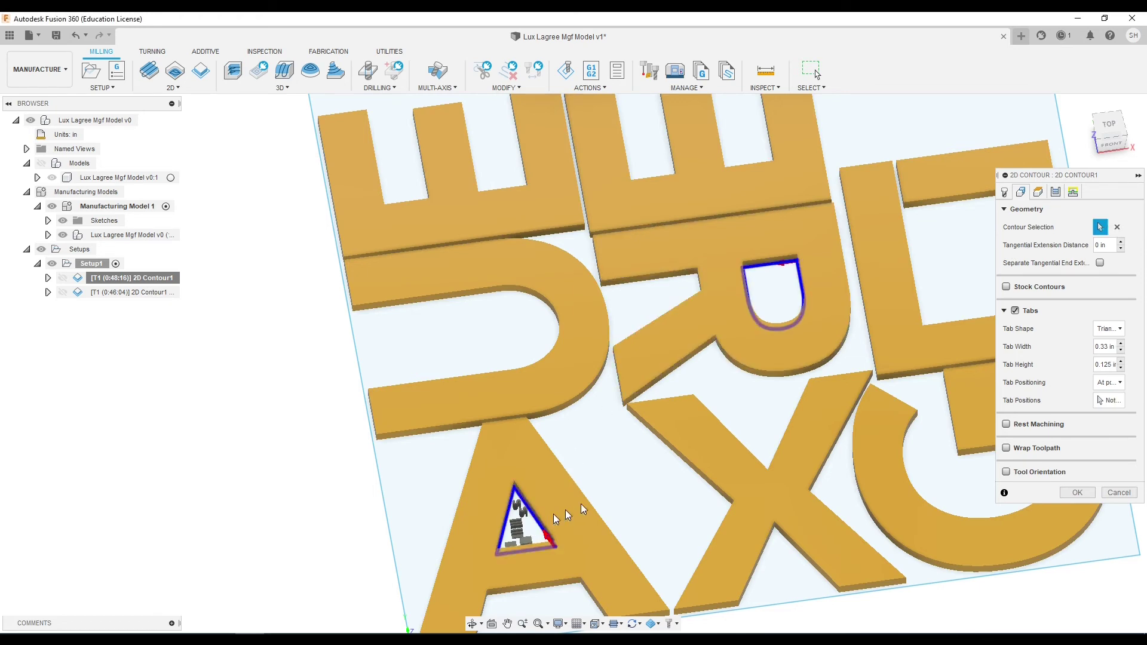
- Add one tab each to the R hole and the A triangle, then regenerate the toolpath
left_click(800, 273)
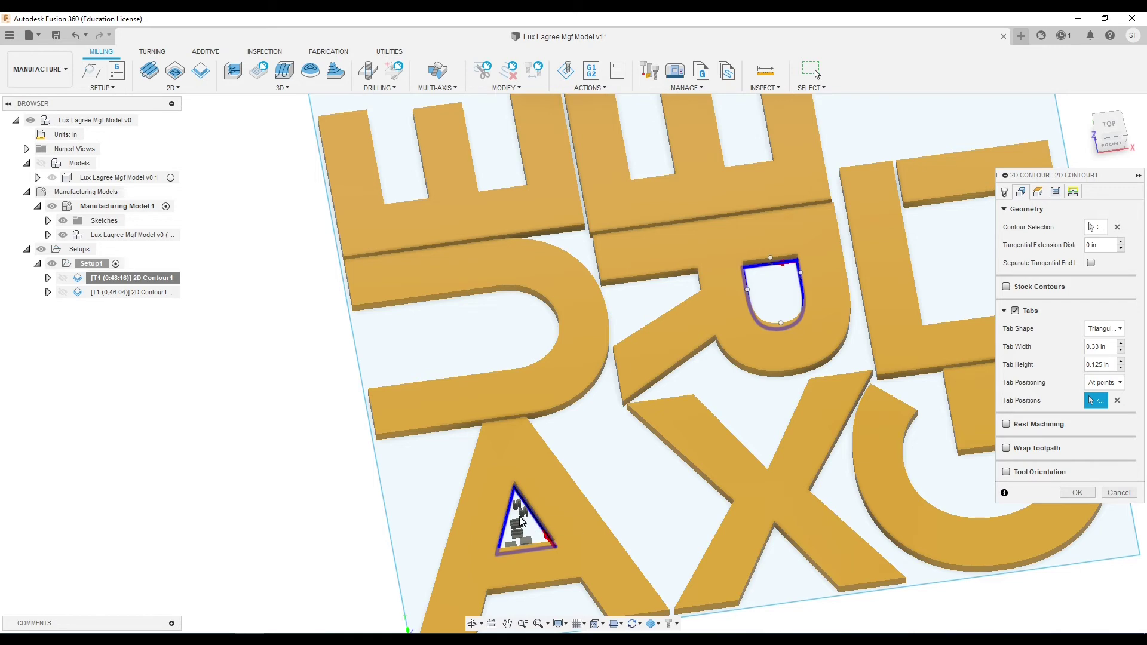
left_click(530, 550)
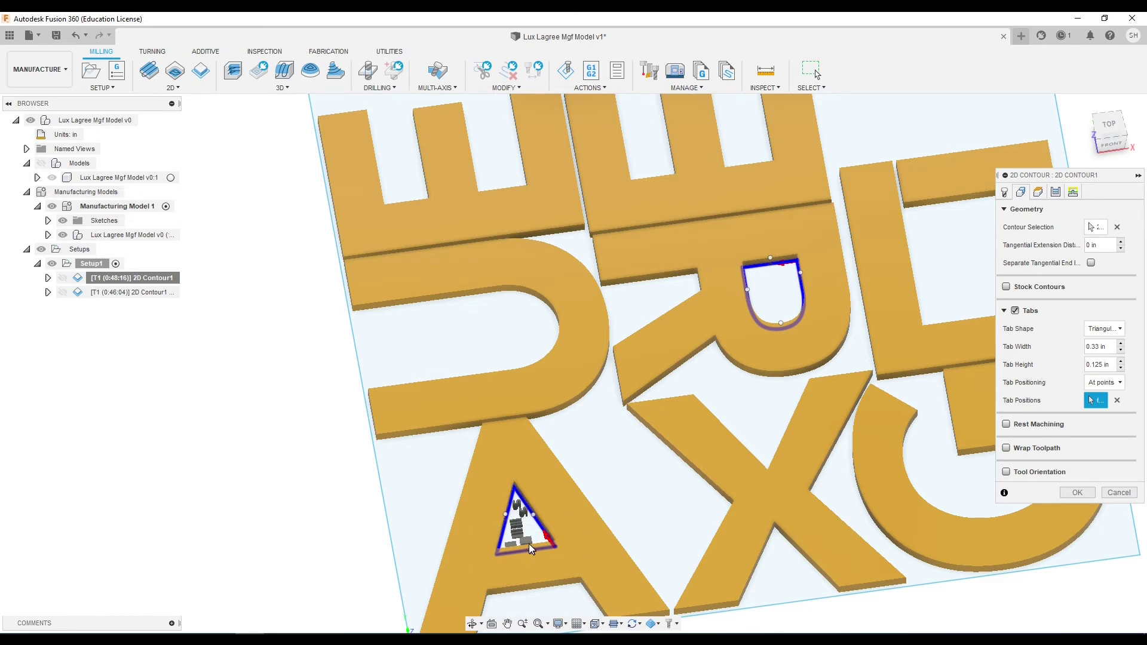
left_click(1078, 493)
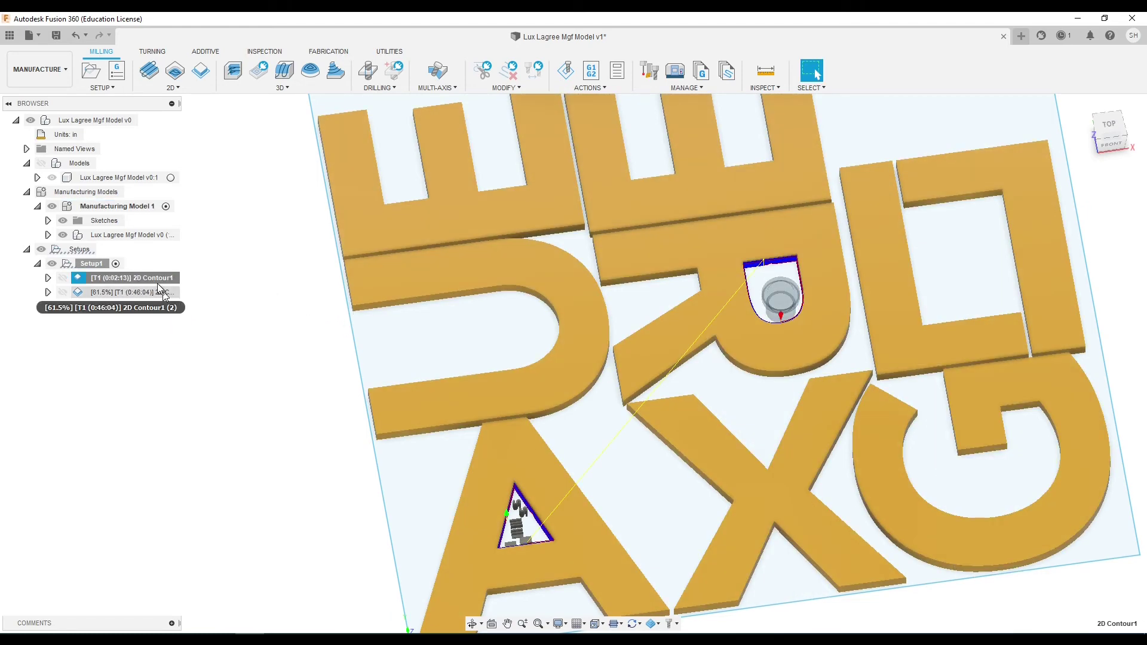
- Compare the 2D Contour1 and 2D Contour1 (2) toolpaths one at a time
left_click(157, 291)
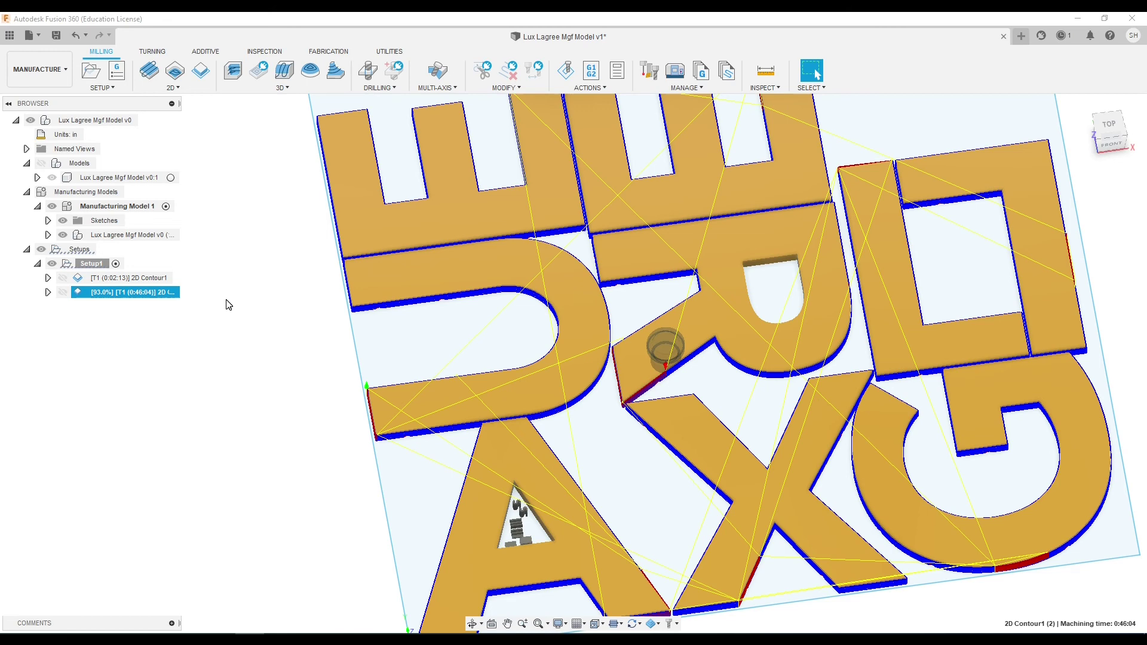
left_click(255, 307)
left_click(149, 280)
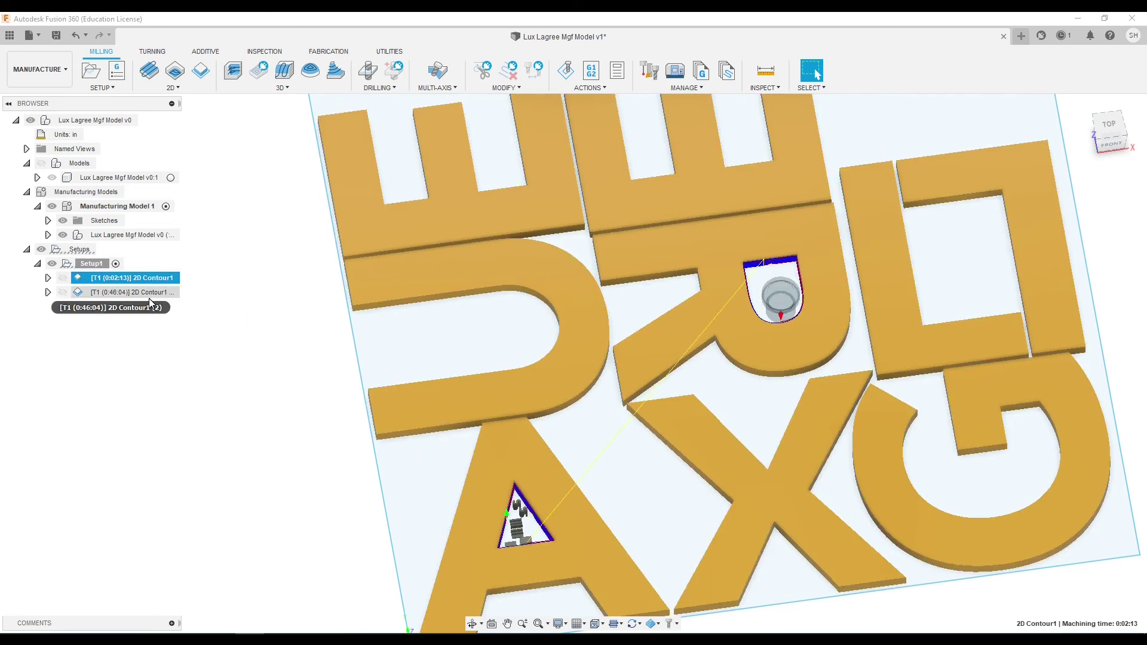
left_click(150, 293)
left_click(124, 280)
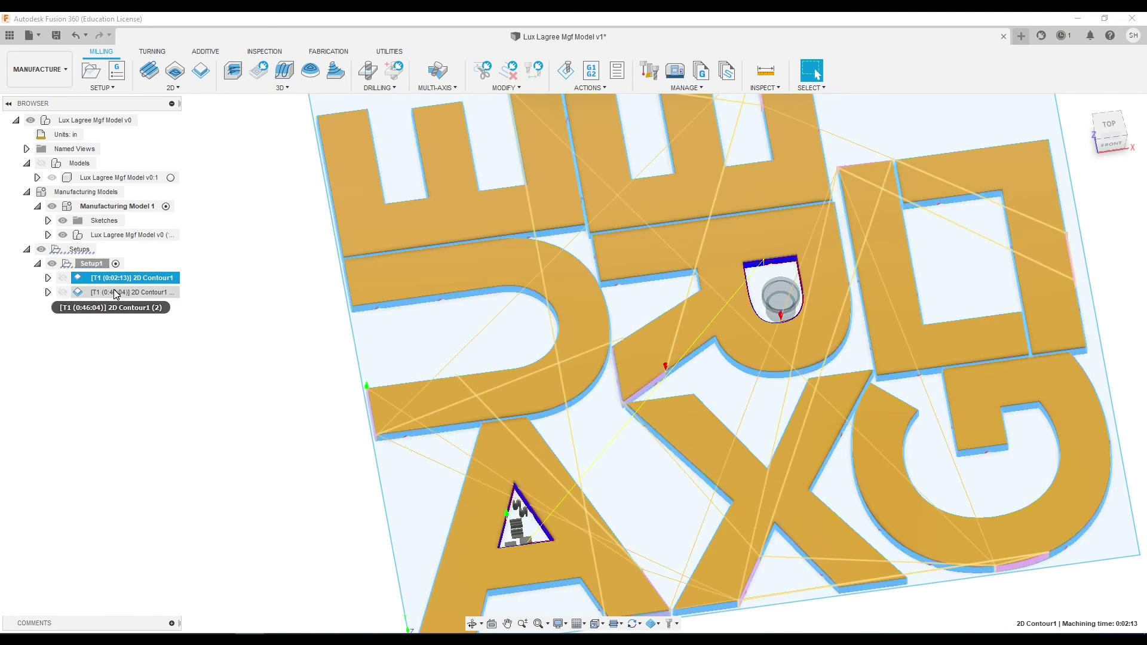
- Select both contour operations together and start simulating them
left_click(114, 291, "ctrl")
right_click(115, 291)
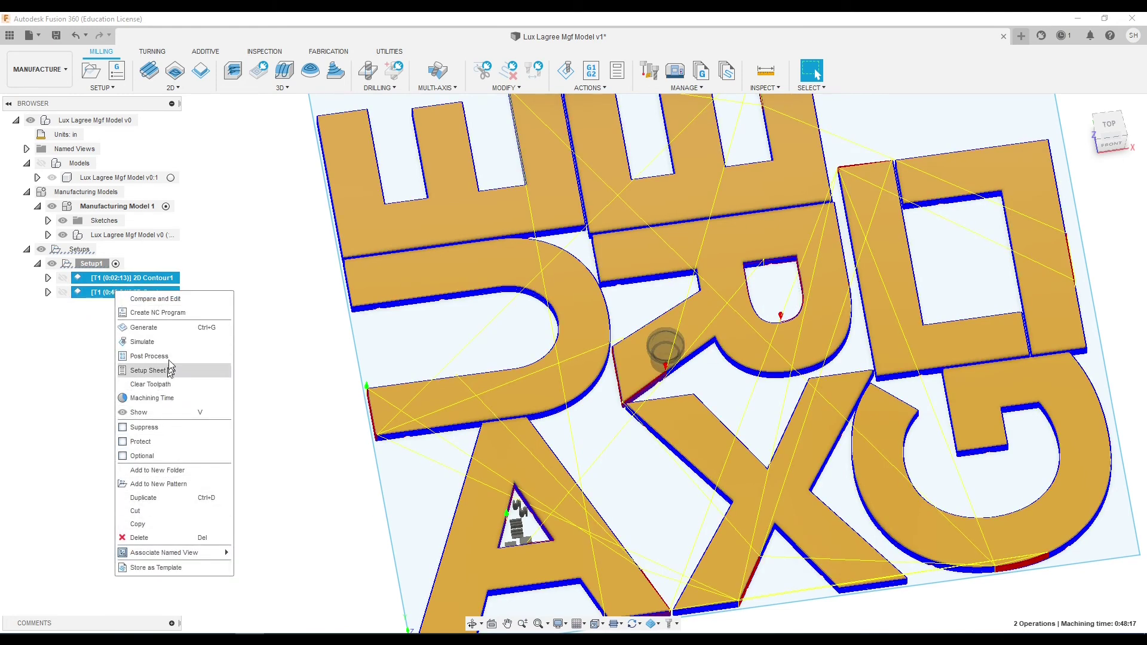
left_click(172, 344)
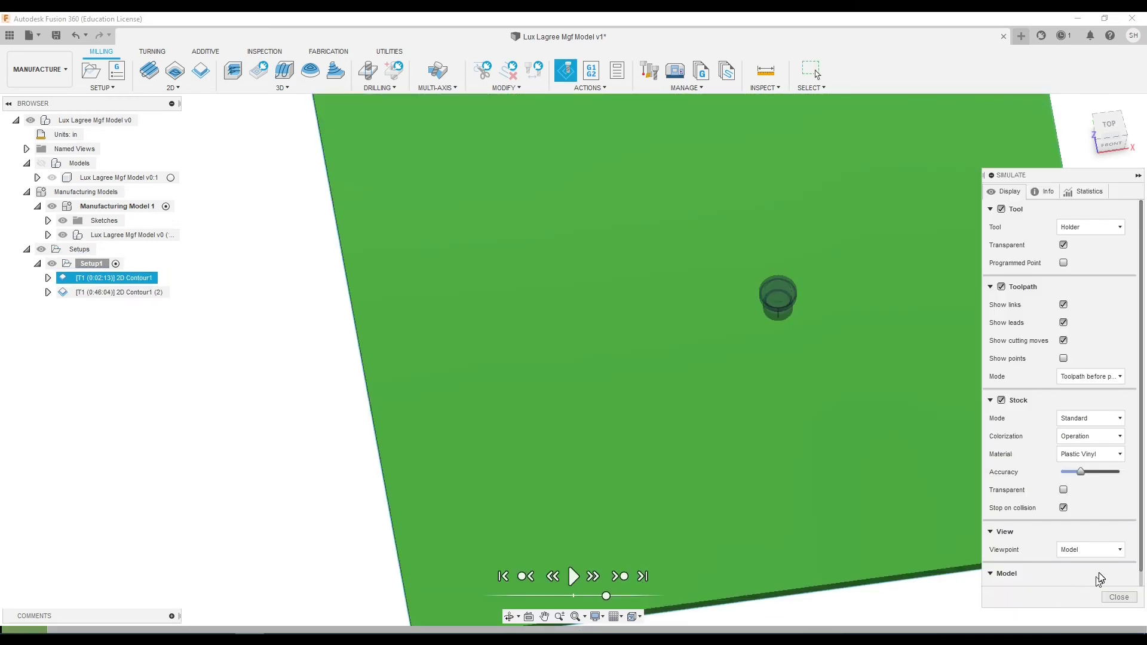
- Play the cutting simulation of both contours, watching from Top view and an angled orbit
left_click(574, 576)
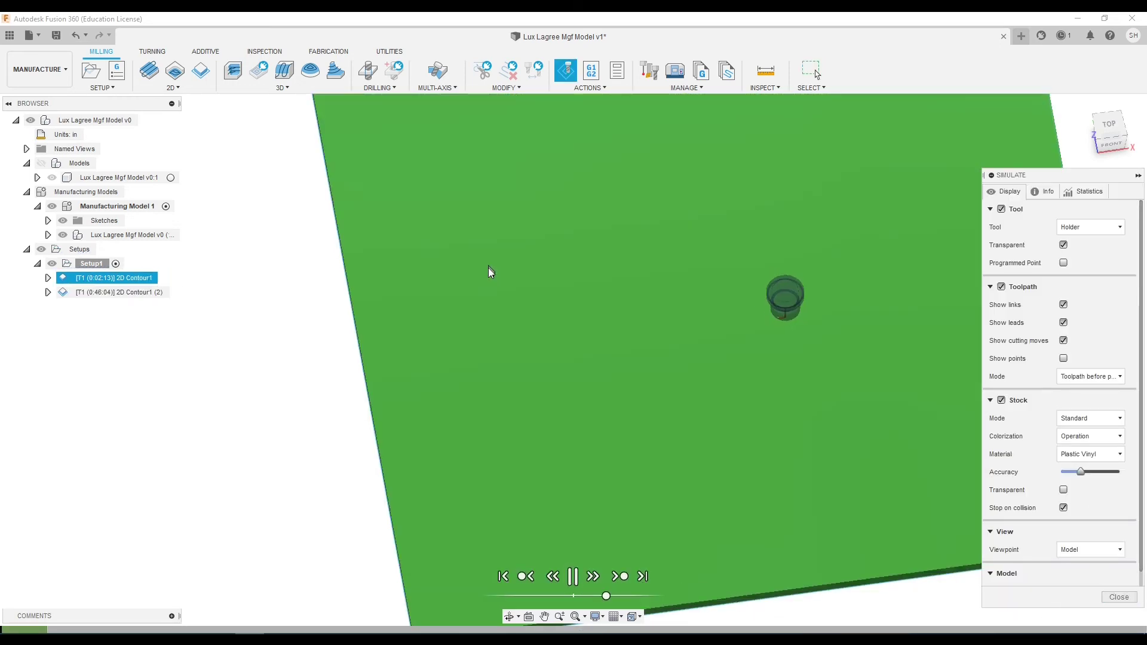
scroll(583, 283, "down", 3)
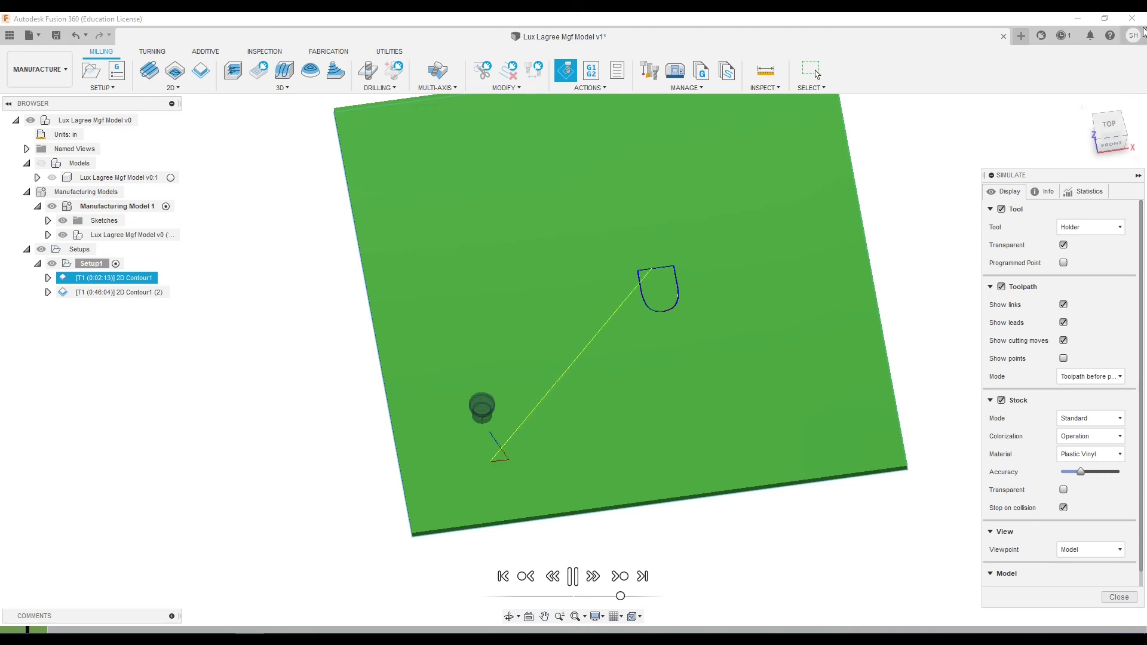
left_click(1111, 126)
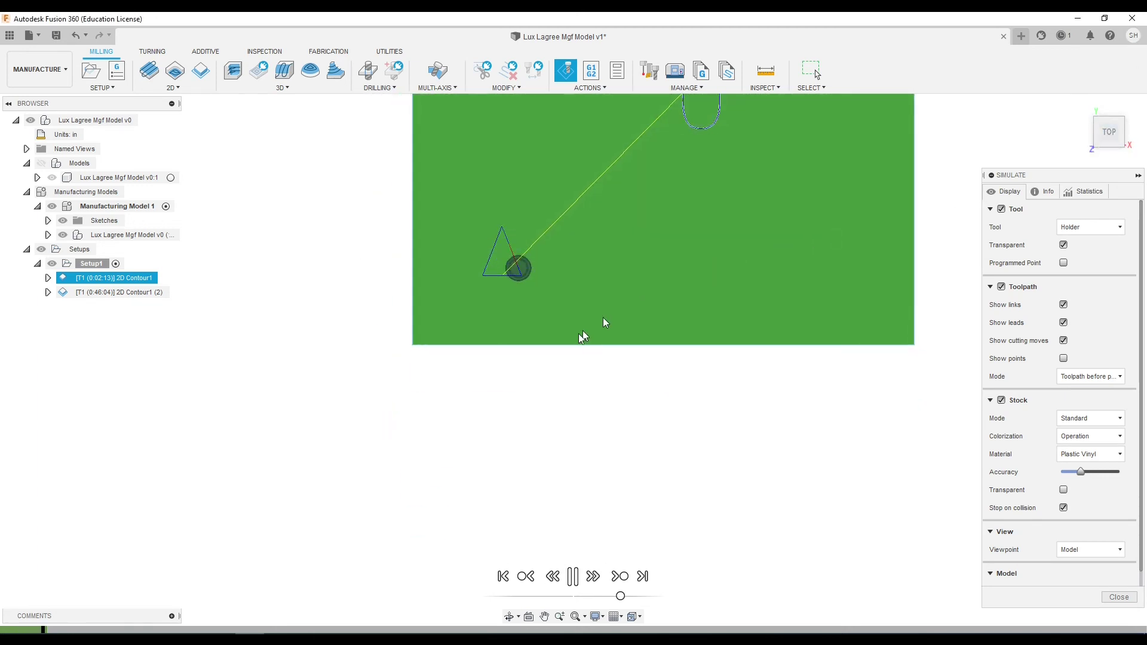
scroll(657, 178, "up", 5)
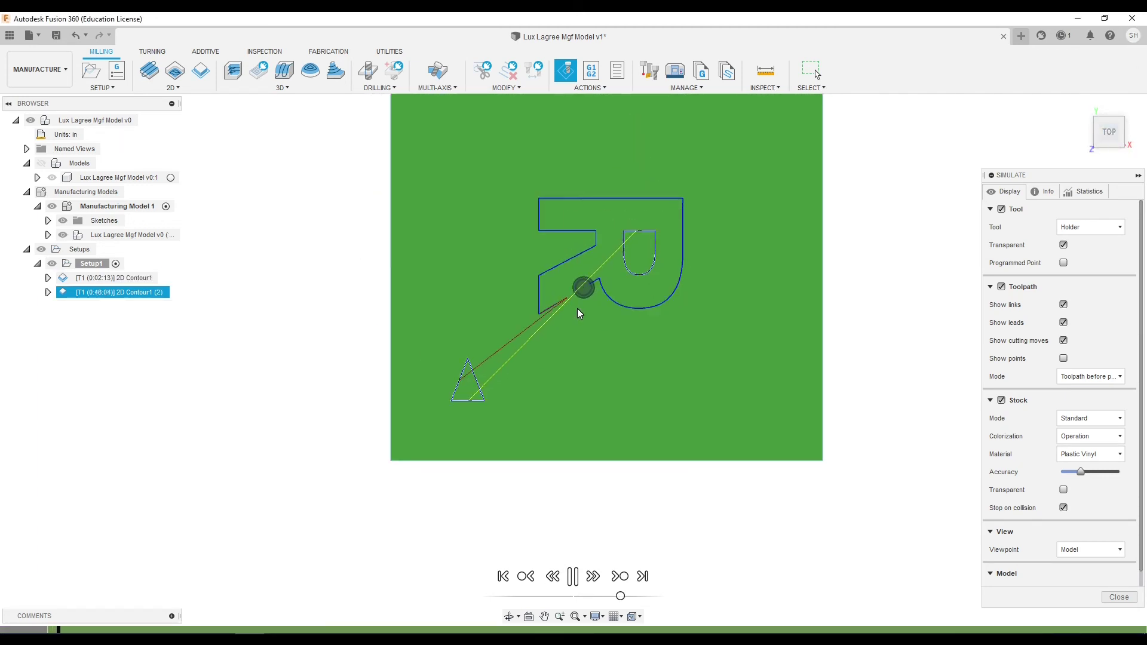
middle_click_drag(577, 308, 591, 272, "shift")
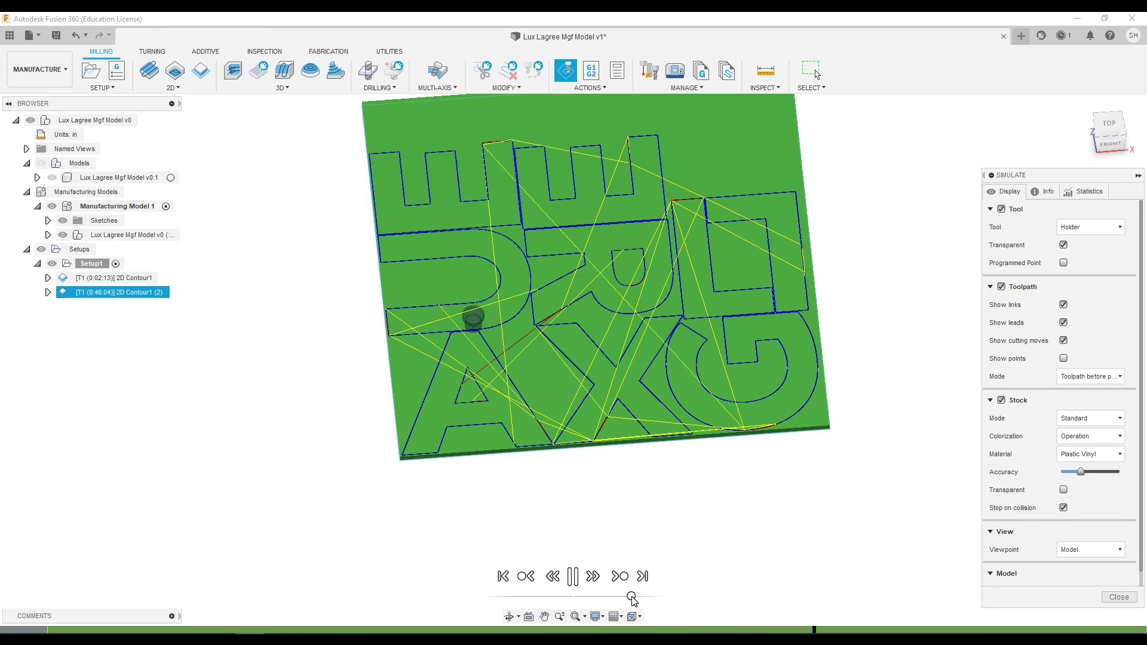
left_click(572, 578)
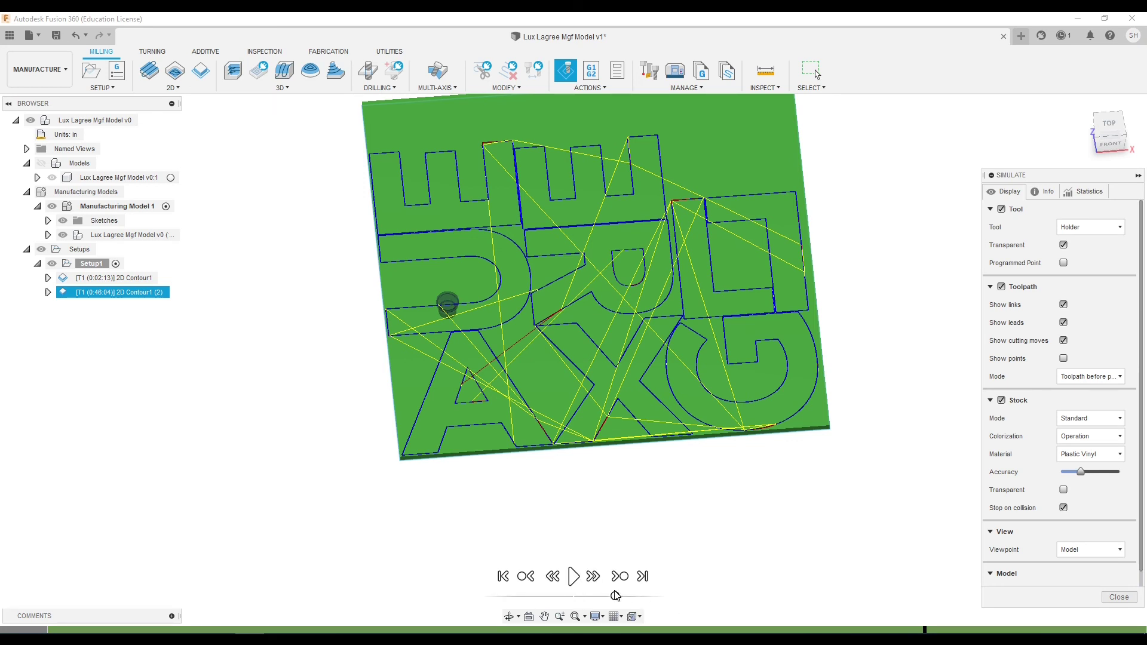
left_click(581, 580)
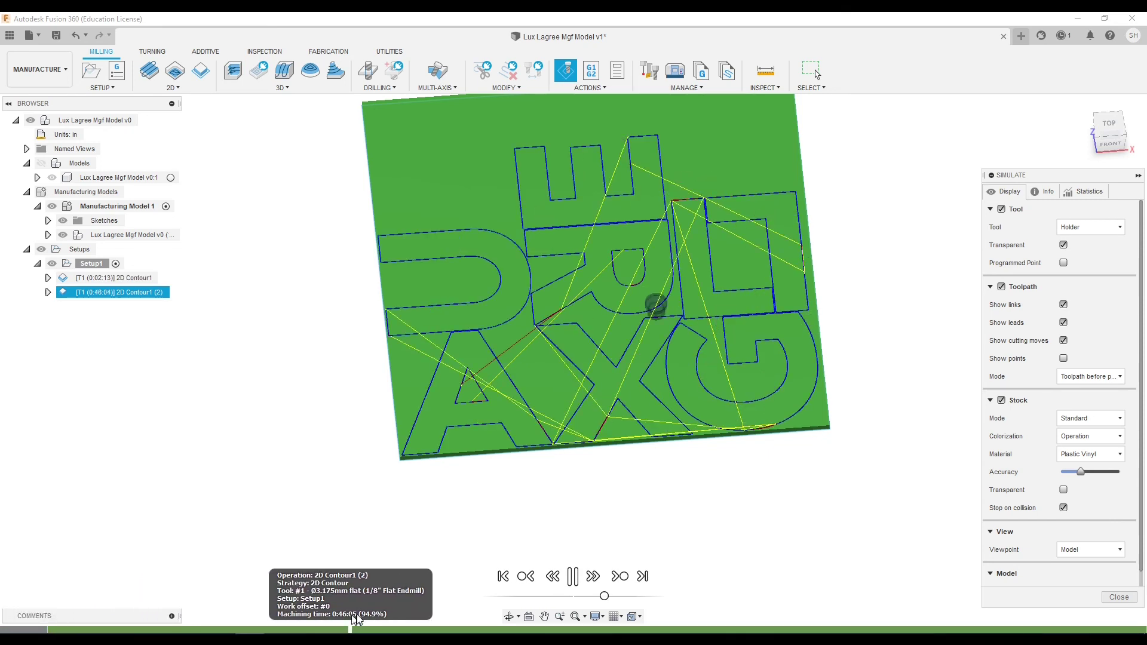
- Close the simulation, review 2D Contour1 (2)'s Passes settings, and regenerate its toolpath
left_click(1119, 598)
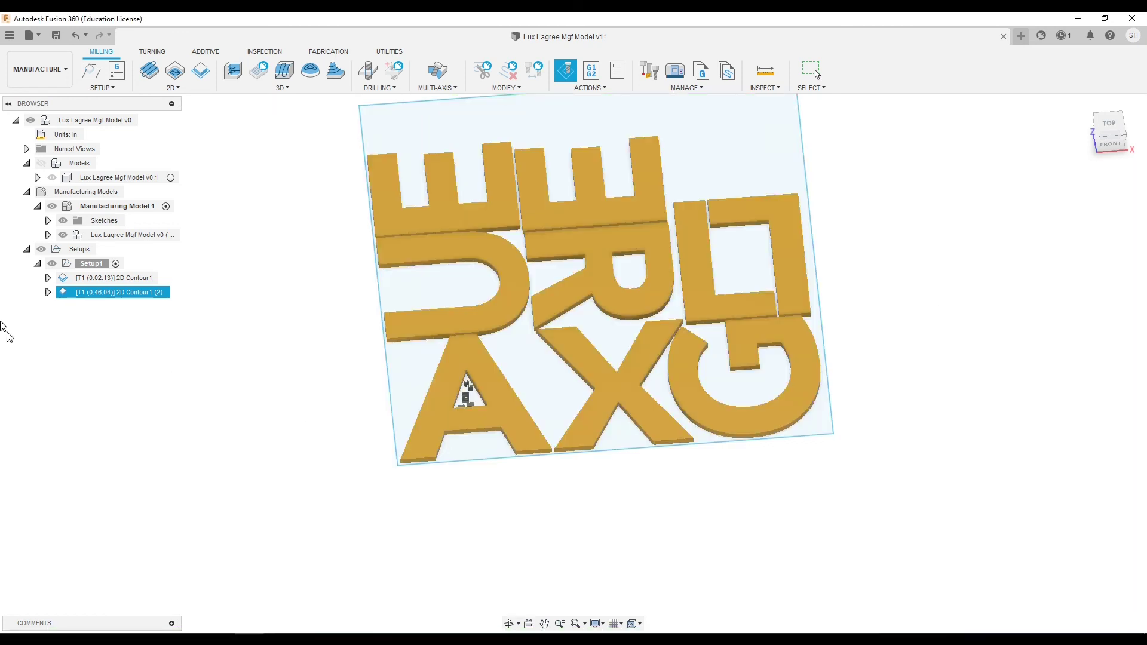
left_click(149, 293)
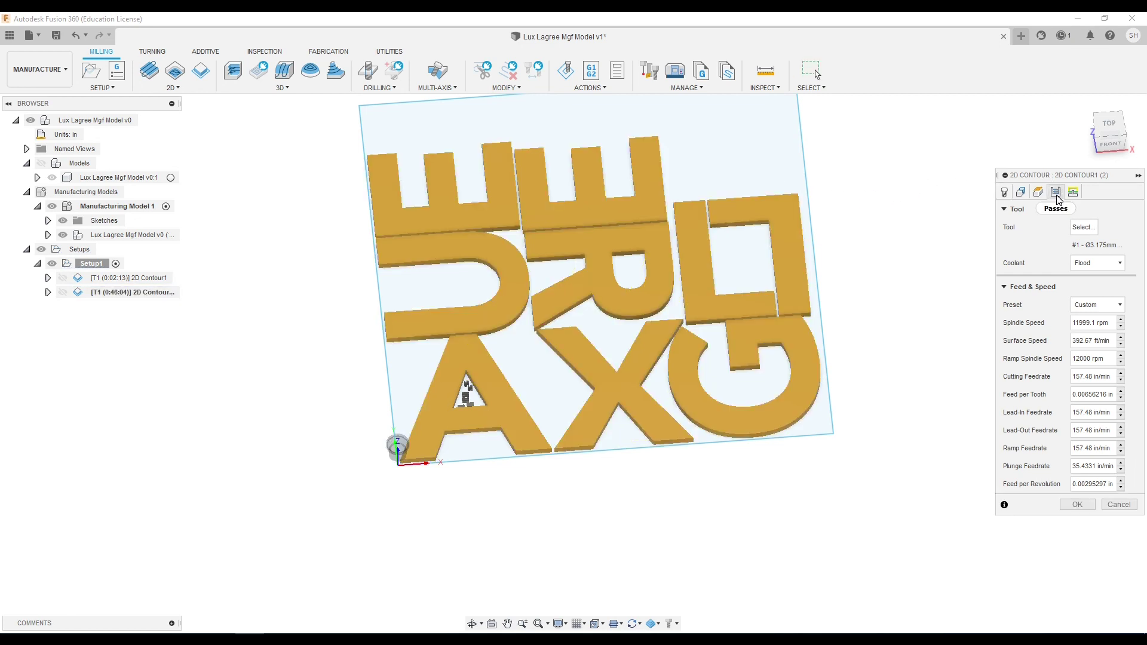
left_click(1056, 192)
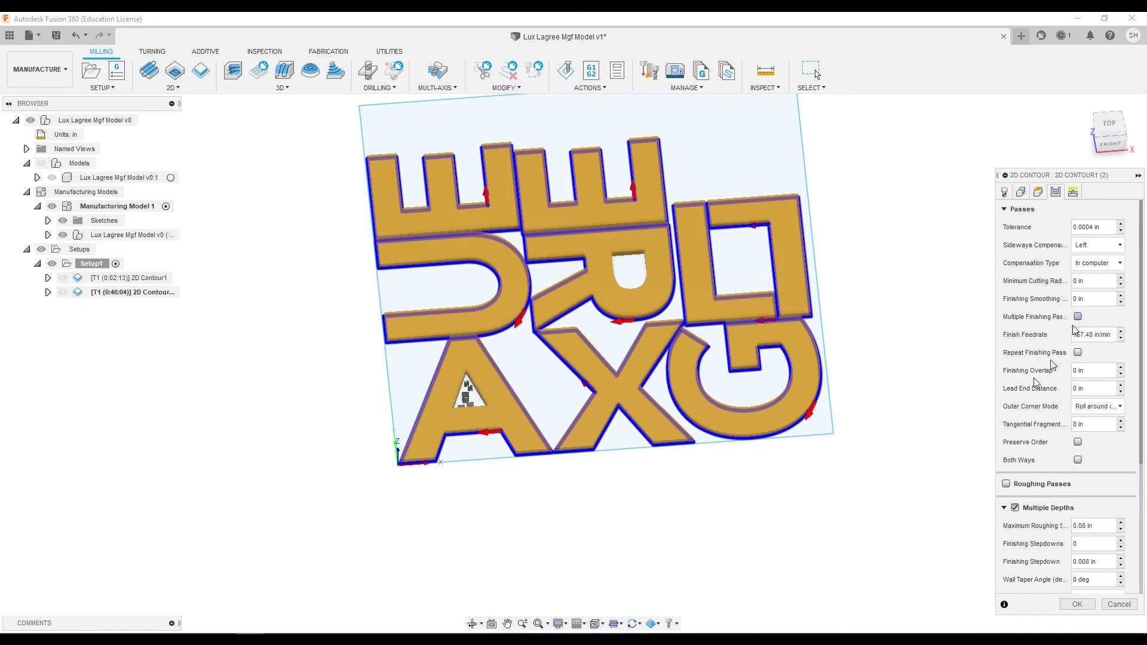
key("Return")
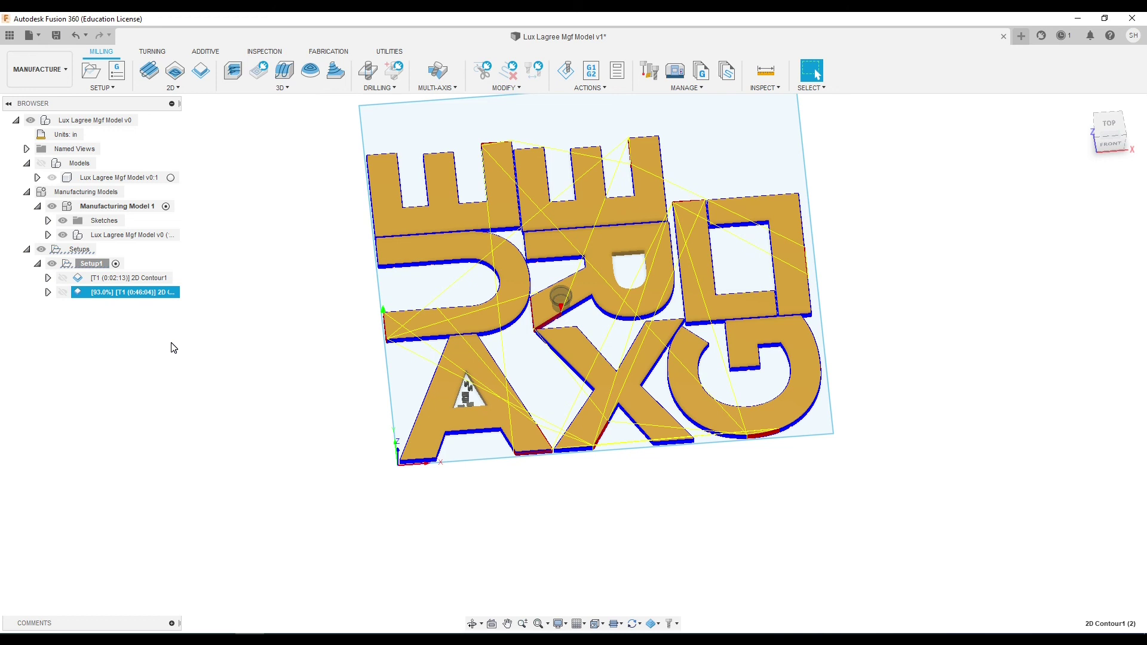
- Simulate the regenerated 2D Contour1 (2) at increased playback speed, then close the simulation
key("alt+s")
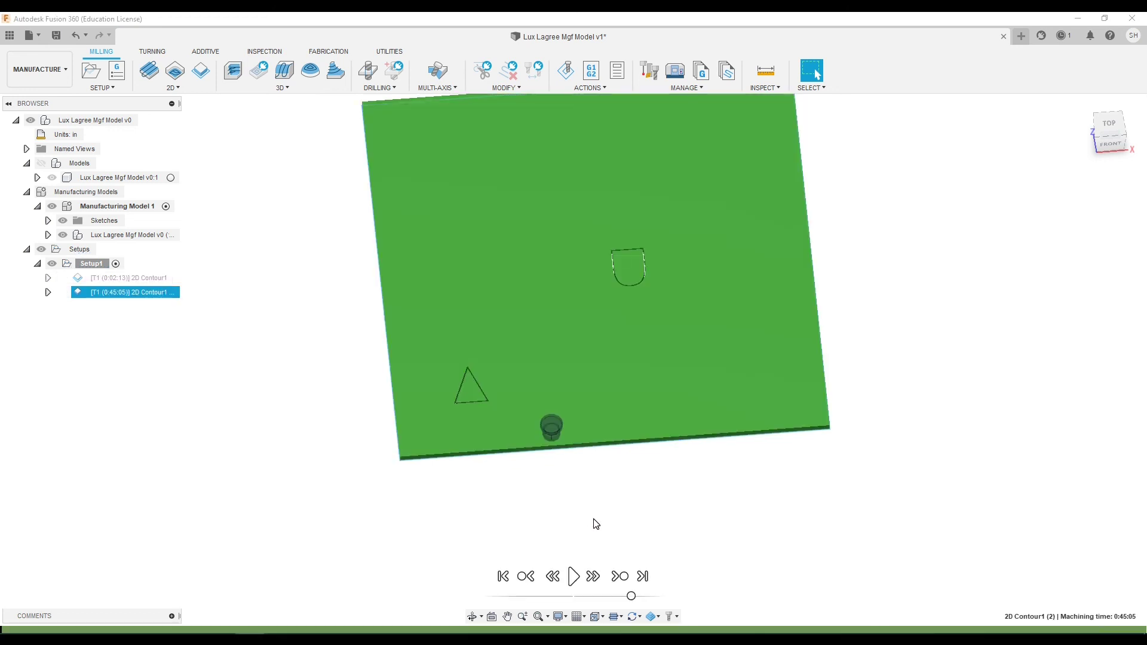
left_click(569, 588)
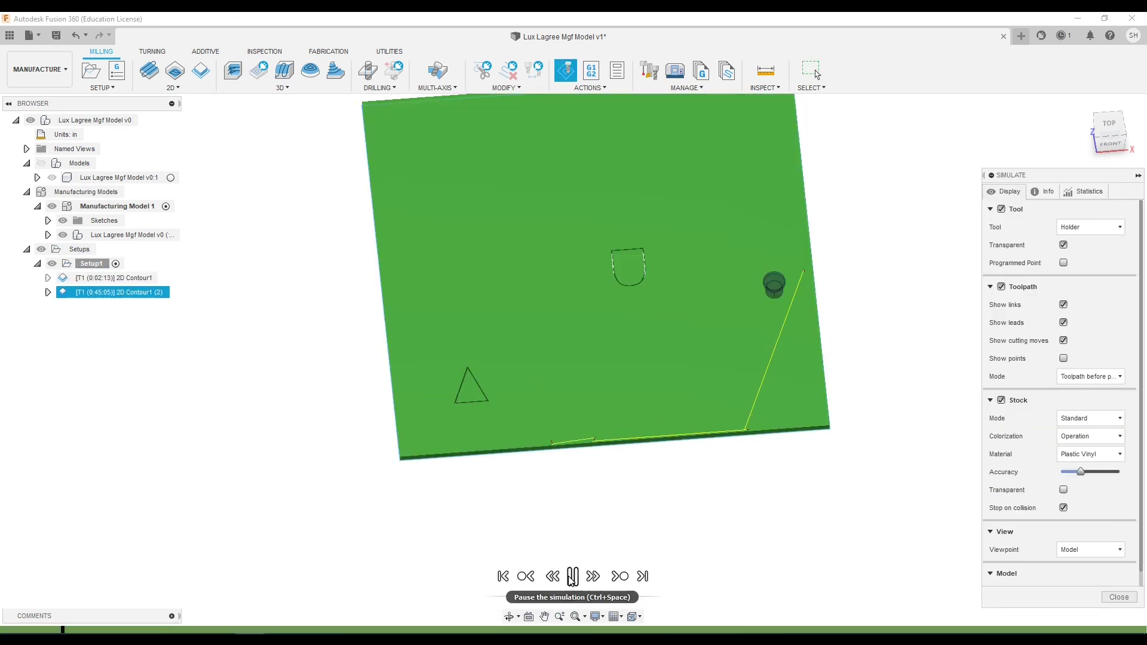
left_click_drag(614, 596, 626, 596)
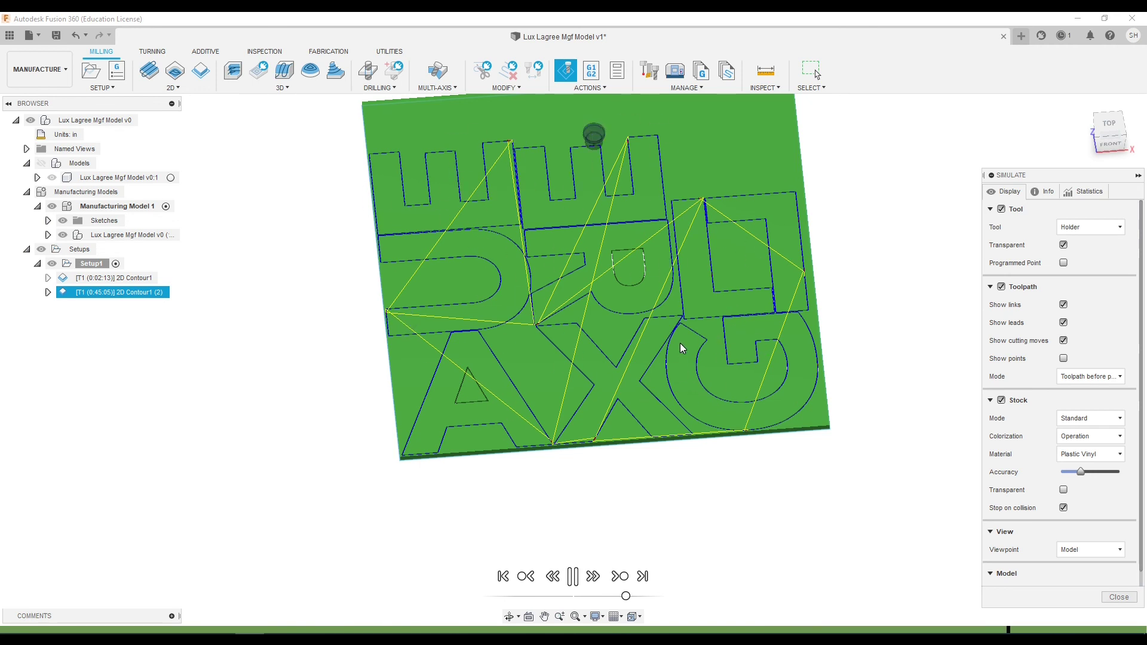
left_click(1118, 598)
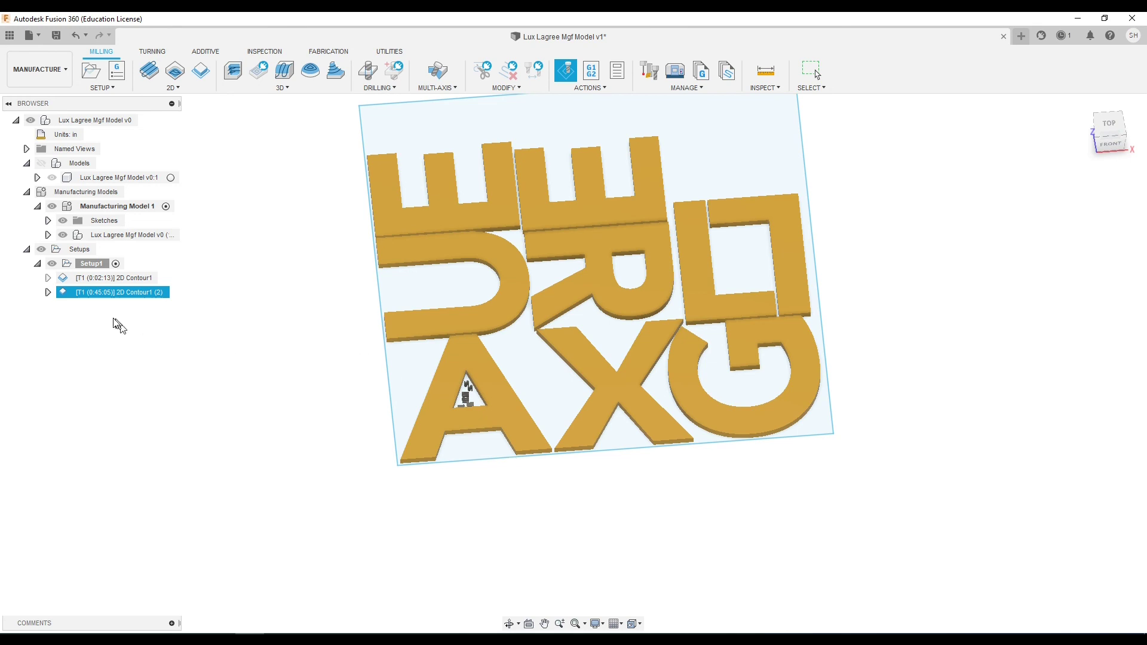
left_click(90, 281)
- Select both contour operations and check the Machine Library
left_click(167, 292, "ctrl")
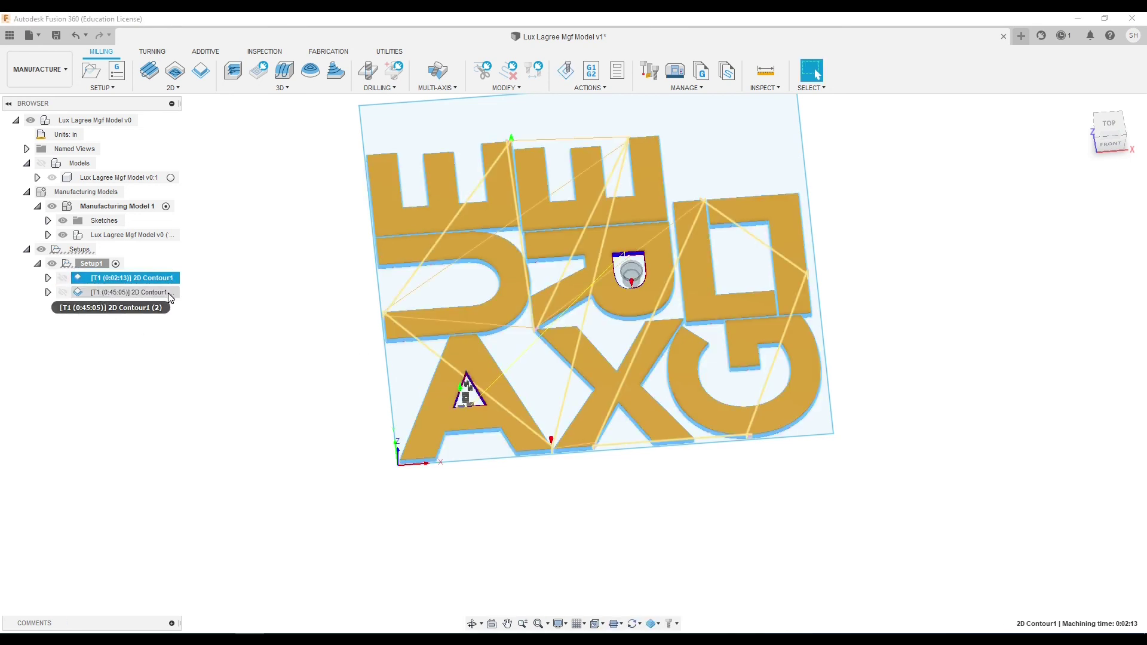
left_click(687, 88)
left_click(684, 127)
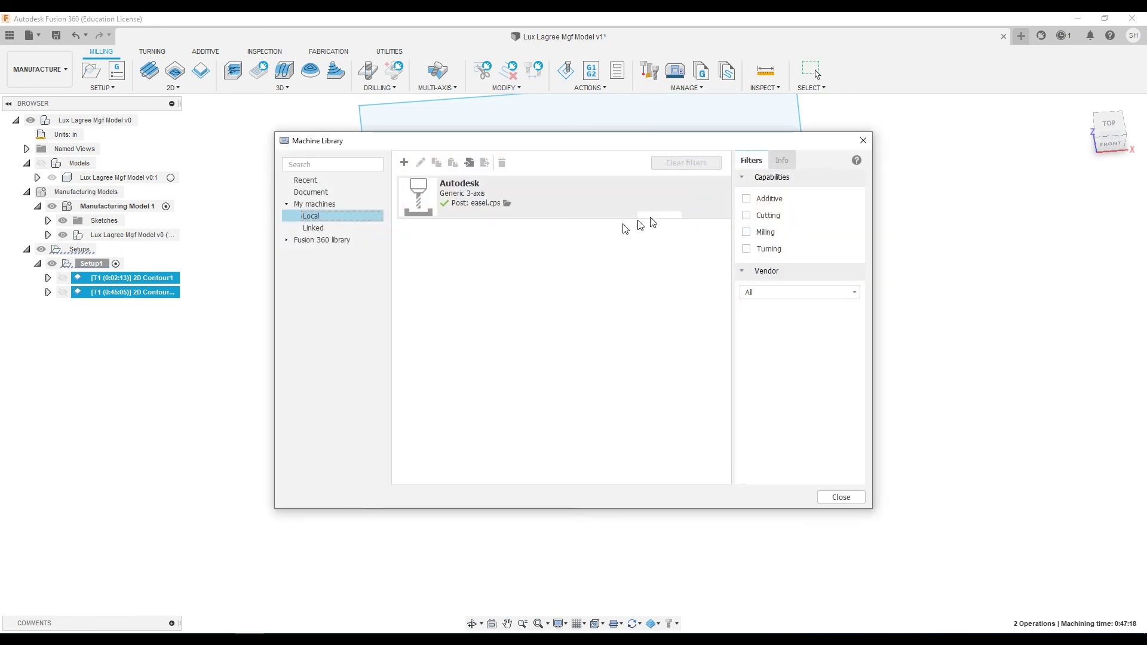
left_click(856, 499)
- Post-process both operations to 'LUX LAGREE LARGE LETTERS 18in compression.nc' and close the preview
right_click(157, 275)
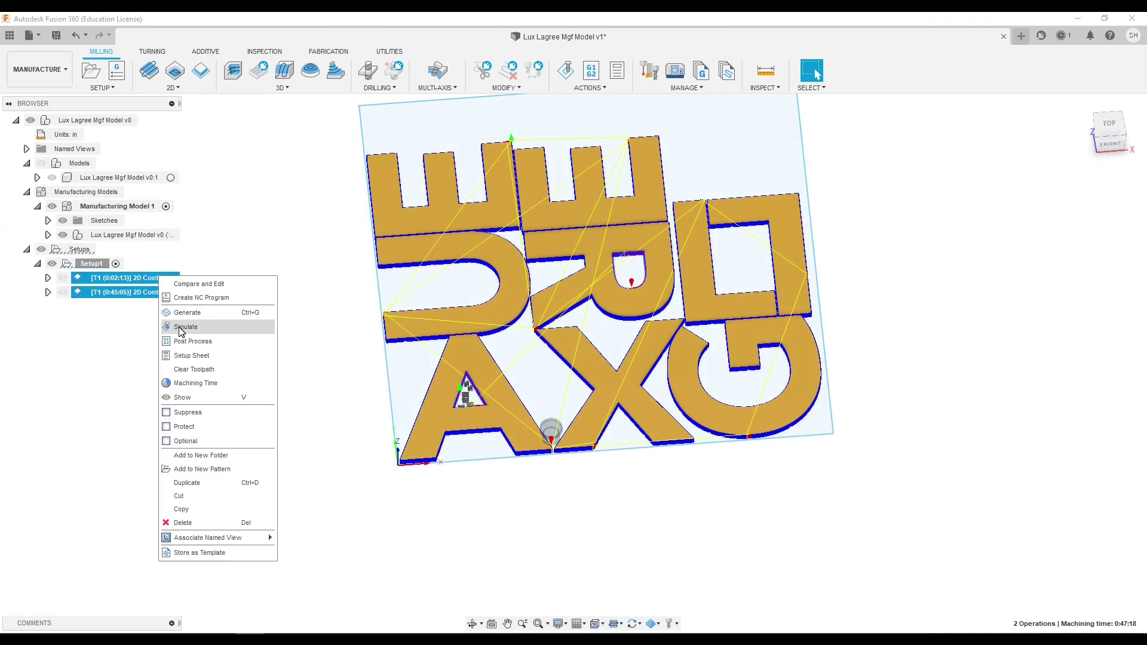
left_click(180, 342)
left_click(969, 437)
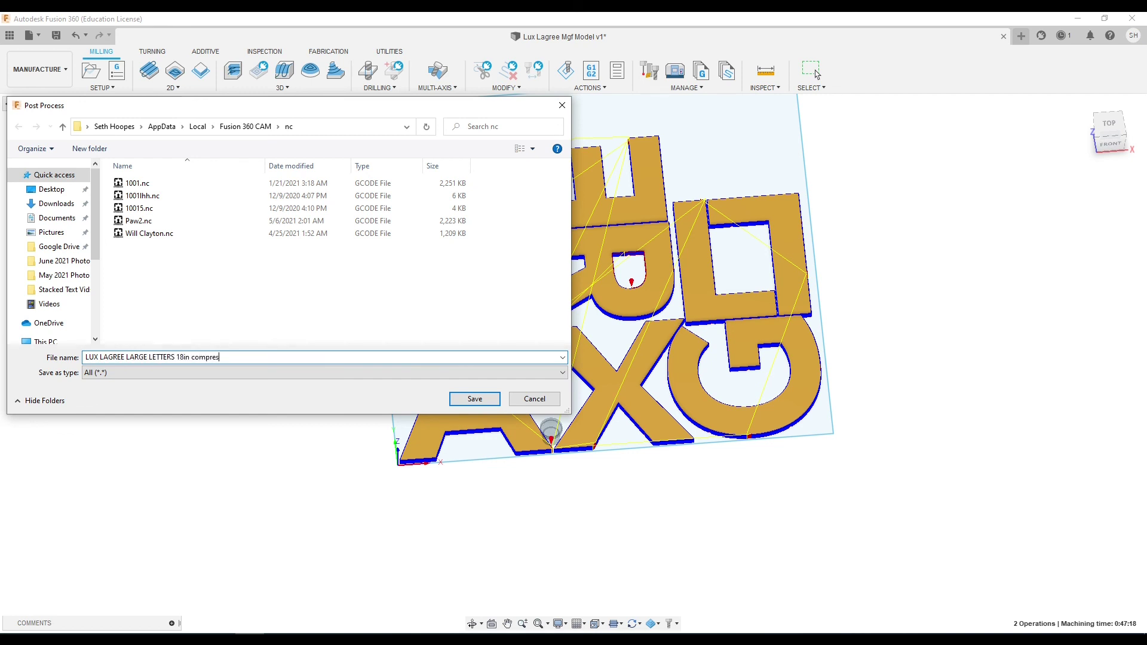
type("sion")
key("Return")
left_click(218, 283)
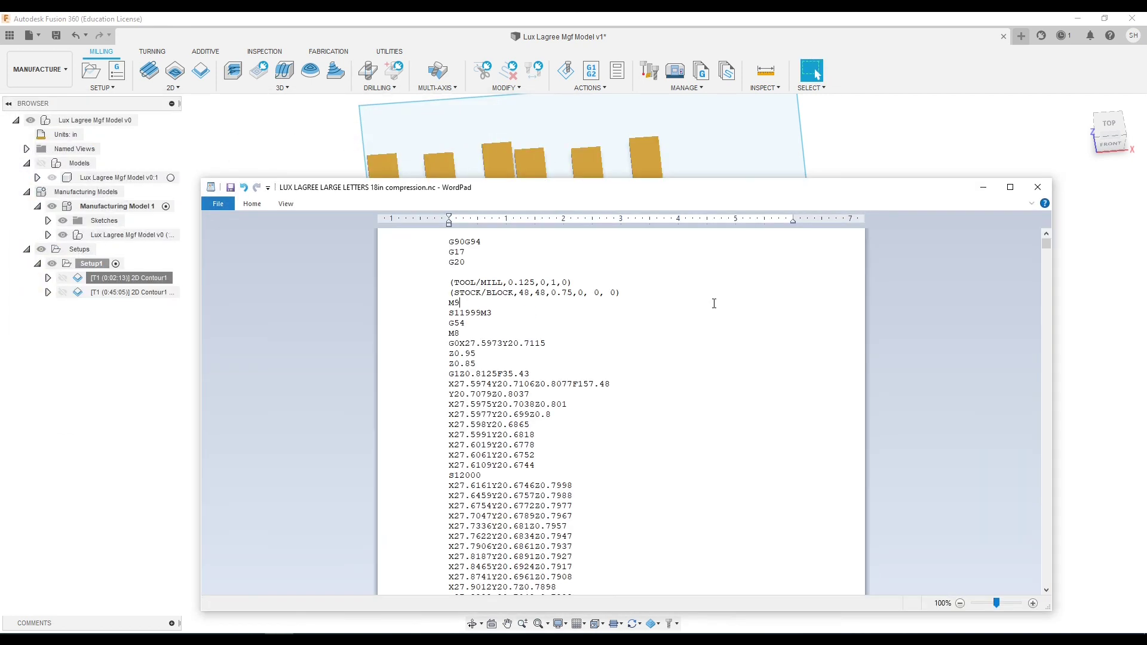
left_click(1038, 187)
left_click(340, 245)
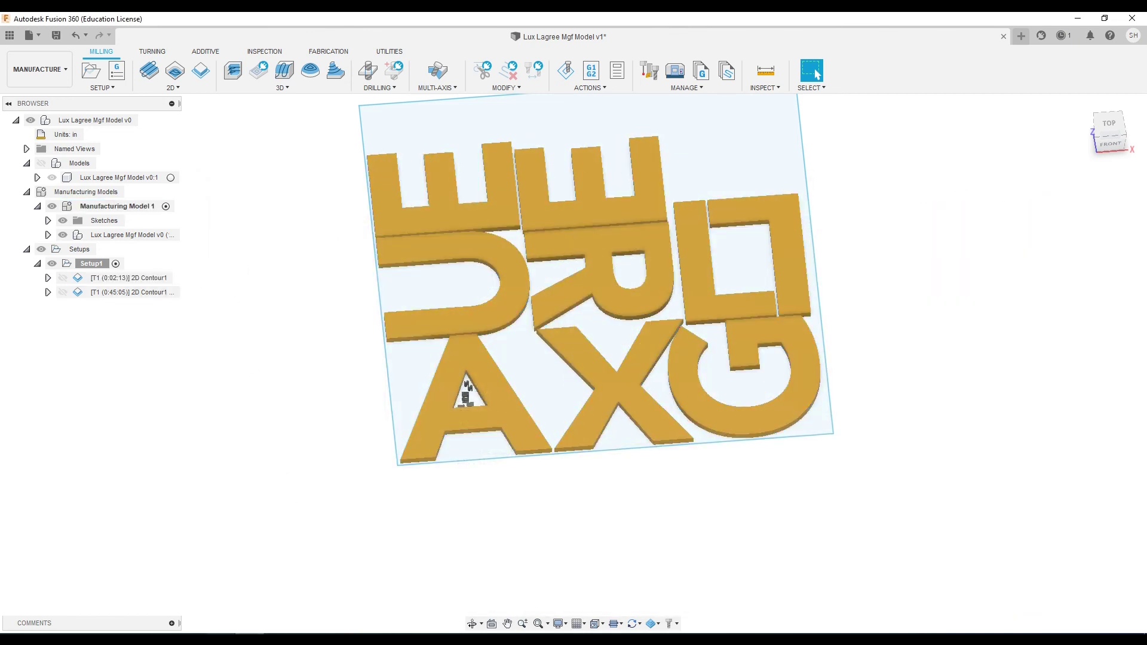
- Launch OpenBuildsCONTROL by searching 'open' in the Windows Start menu
left_click(249, 640)
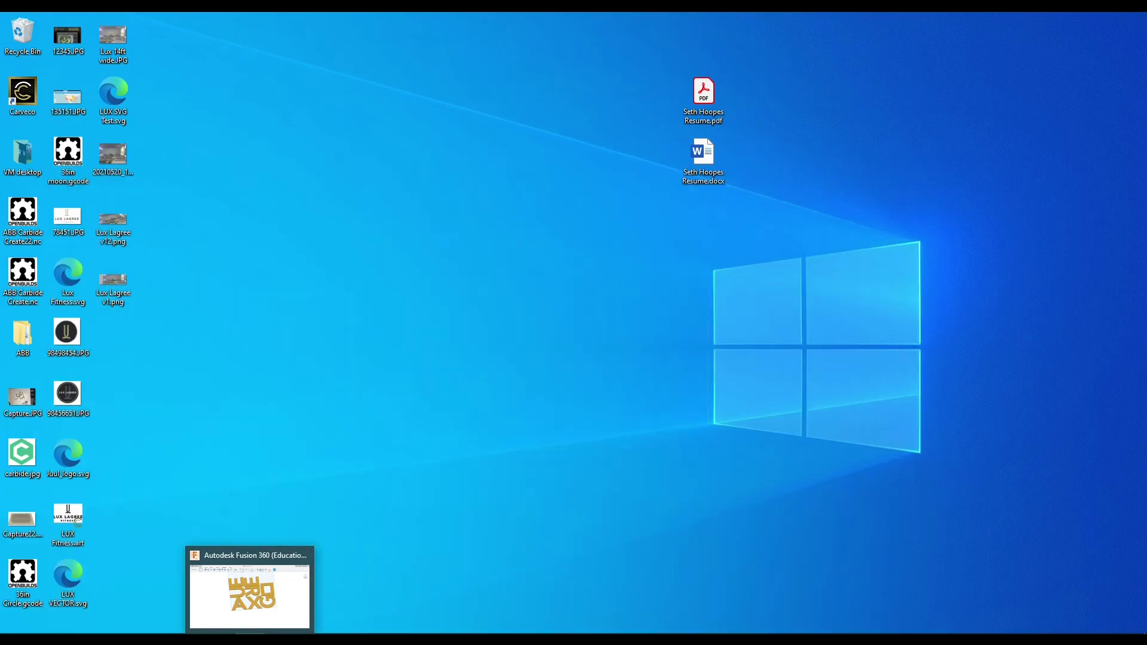
left_click(248, 640)
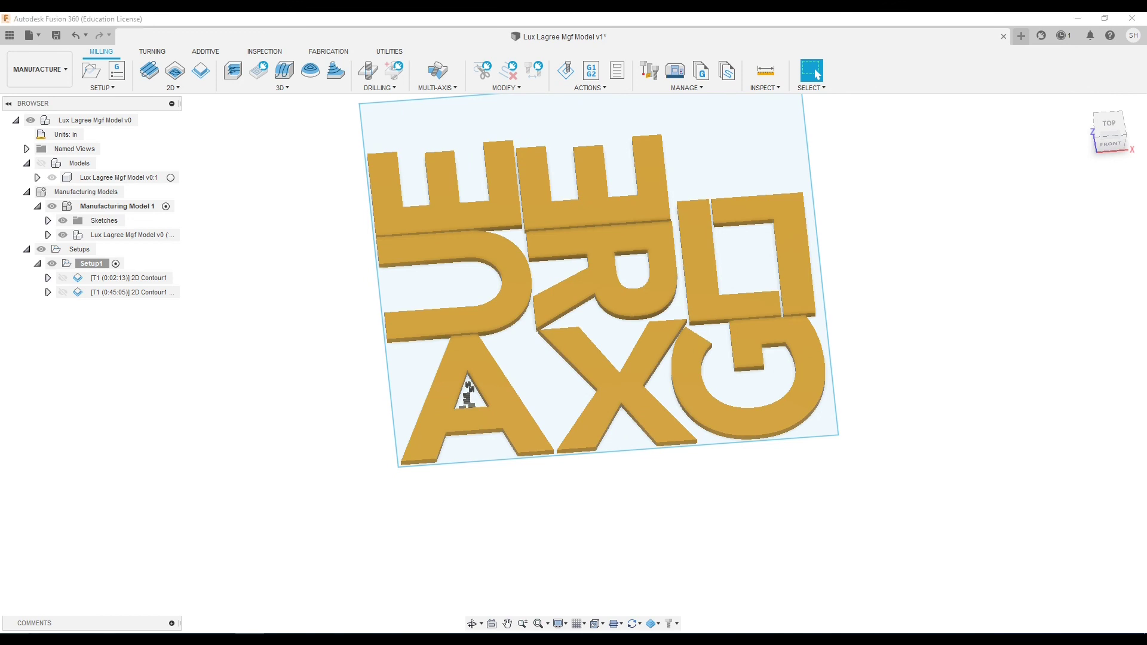
key("super")
type("open")
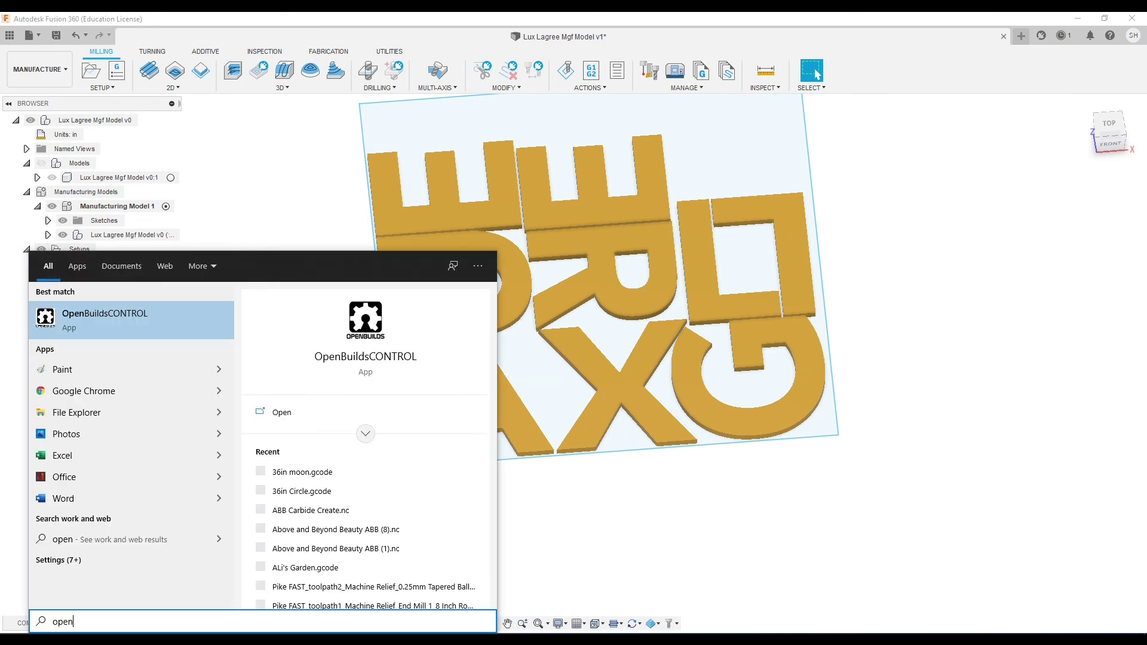
key("Return")
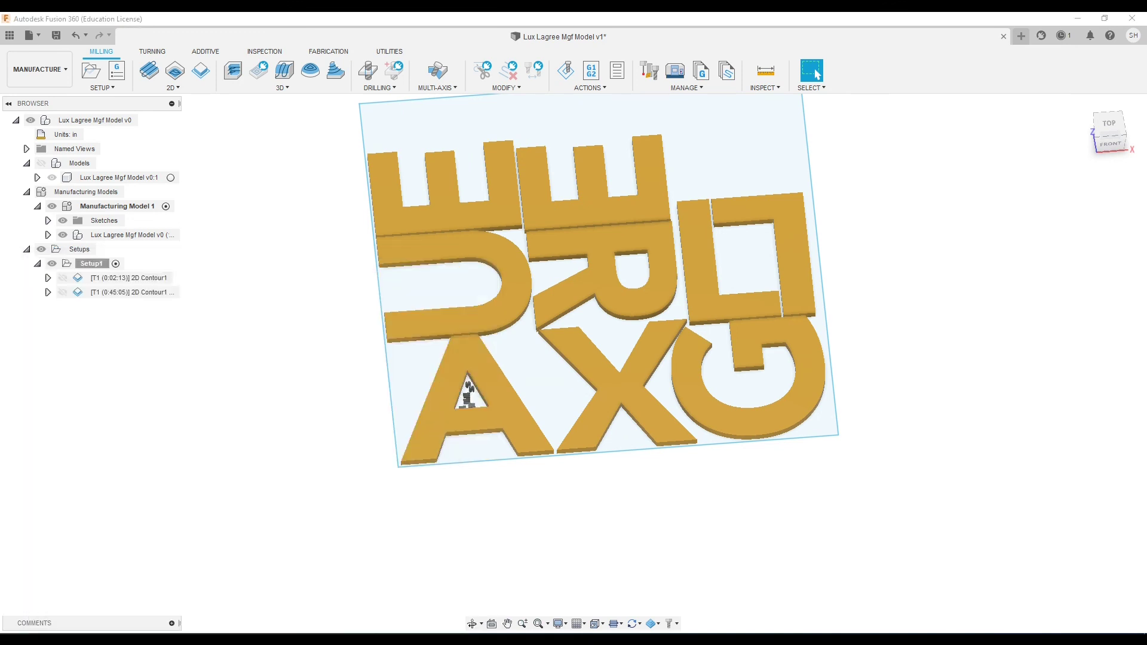